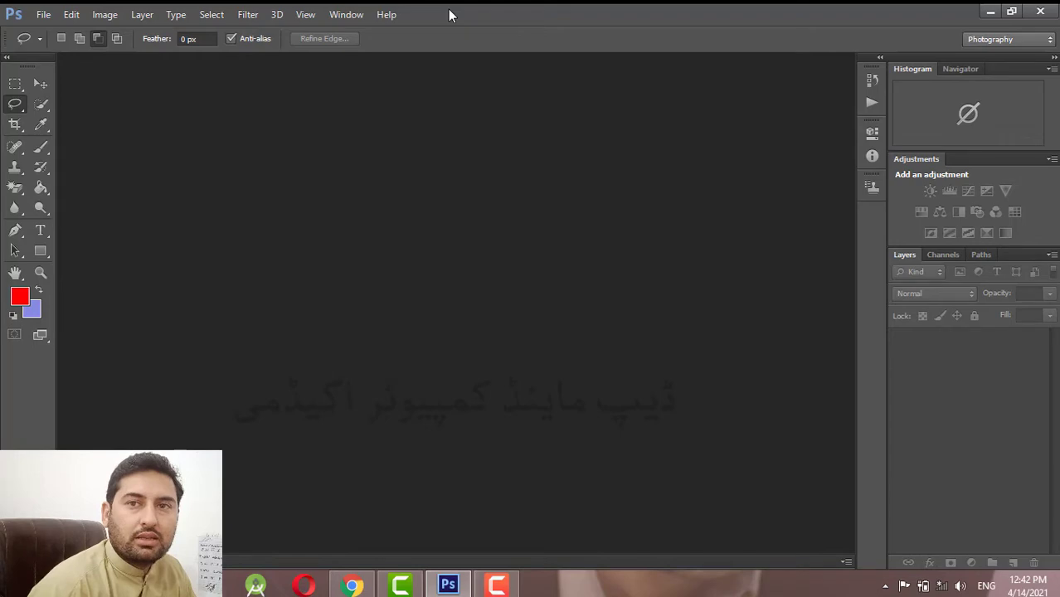
{"action": "left_click", "coordinate": [43, 15]}
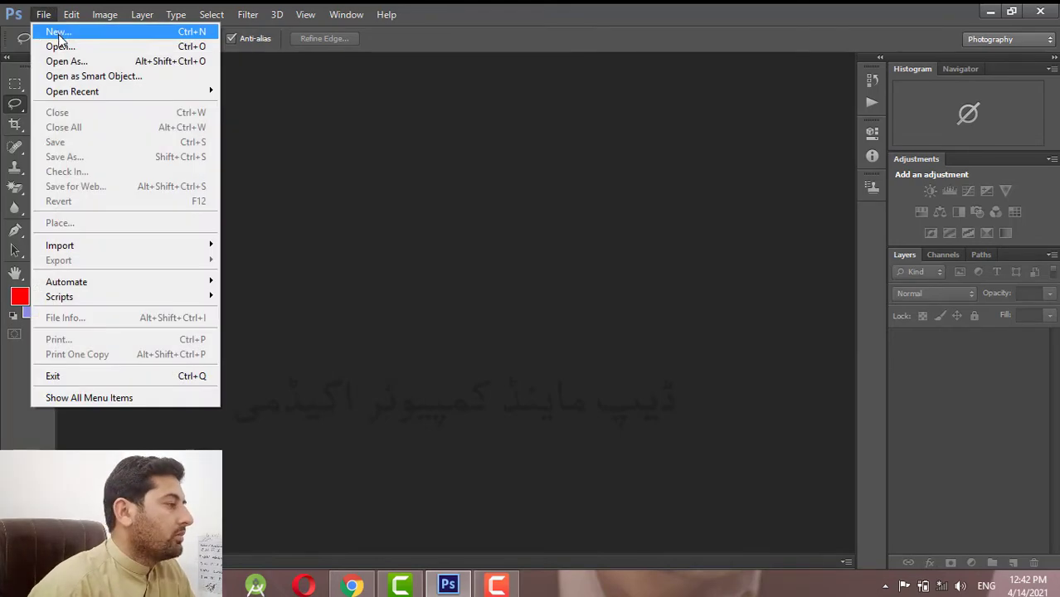
{"action": "left_click", "coordinate": [59, 46]}
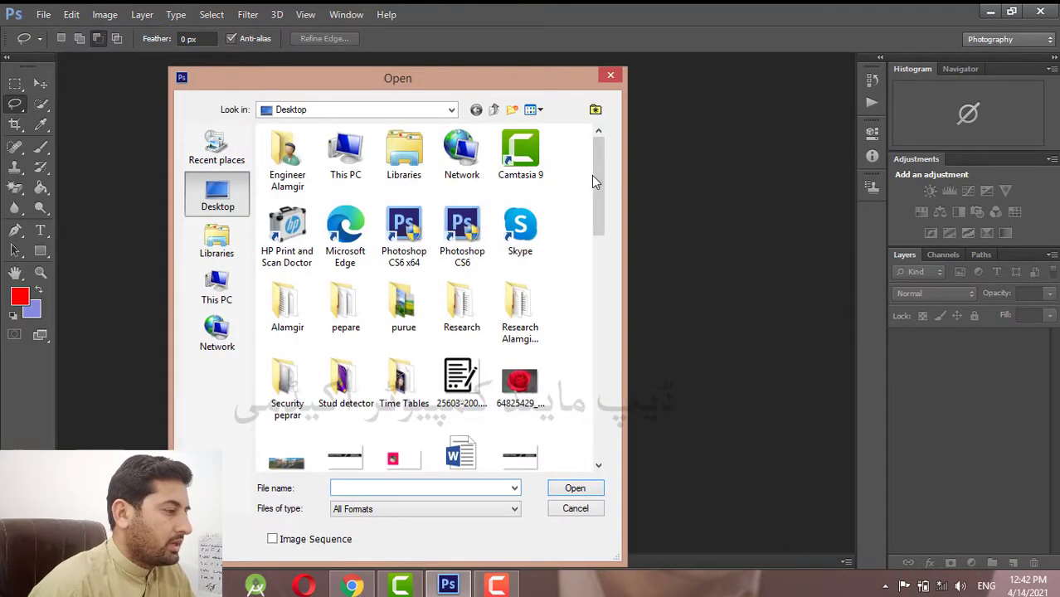
{"action": "left_click_drag", "start_coordinate": [594, 180], "coordinate": [623, 393]}
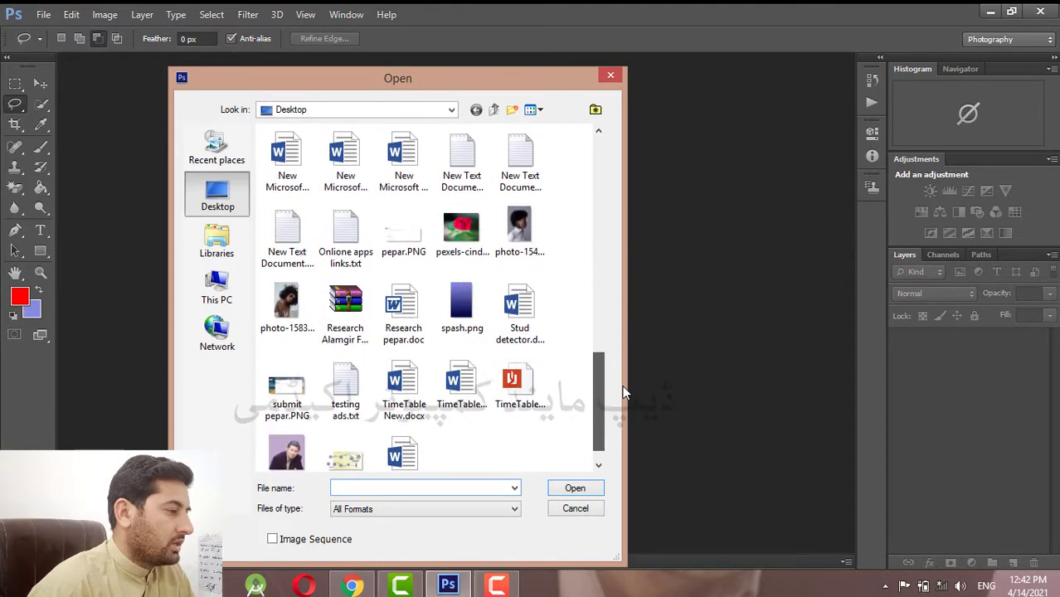
{"action": "double_click", "coordinate": [519, 232]}
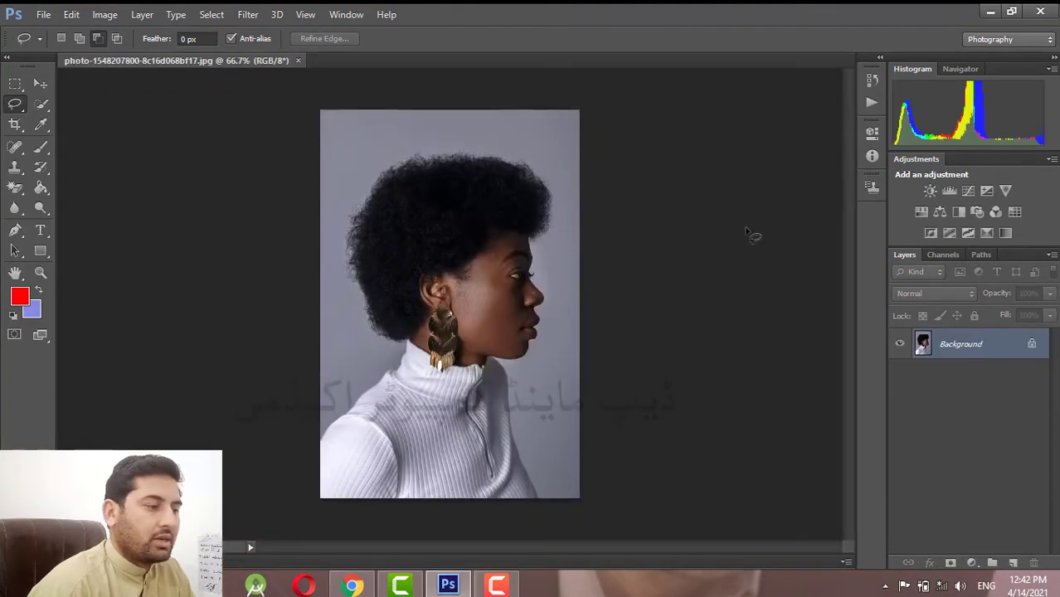
{"action": "double_click", "coordinate": [1011, 350]}
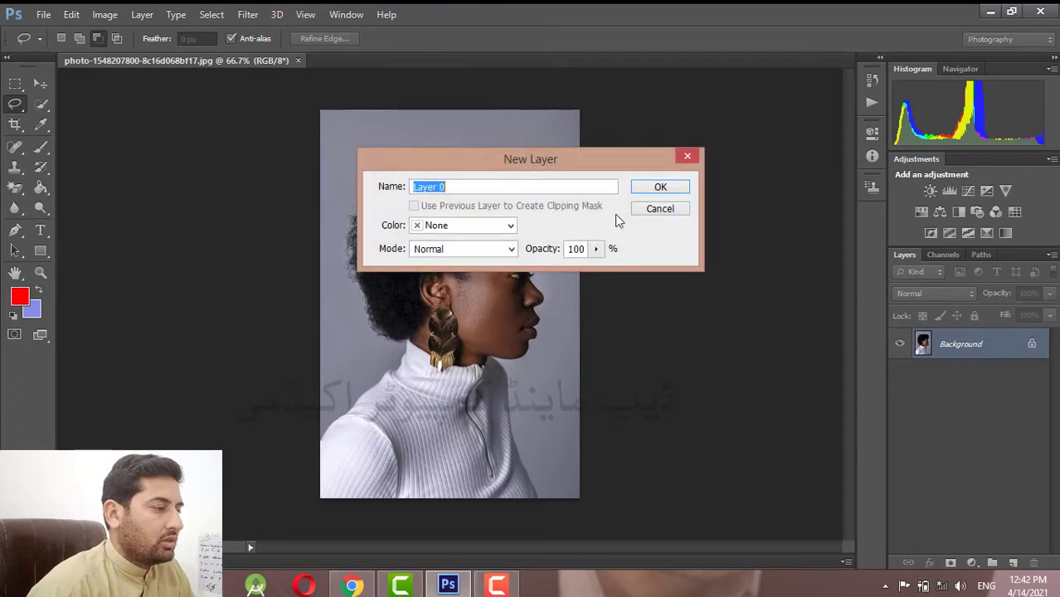
{"action": "left_click", "coordinate": [652, 193]}
- Select the whole woman, including hair, face and white sweater, with the Quick Selection tool
{"action": "key", "text": "ctrl+plus"}
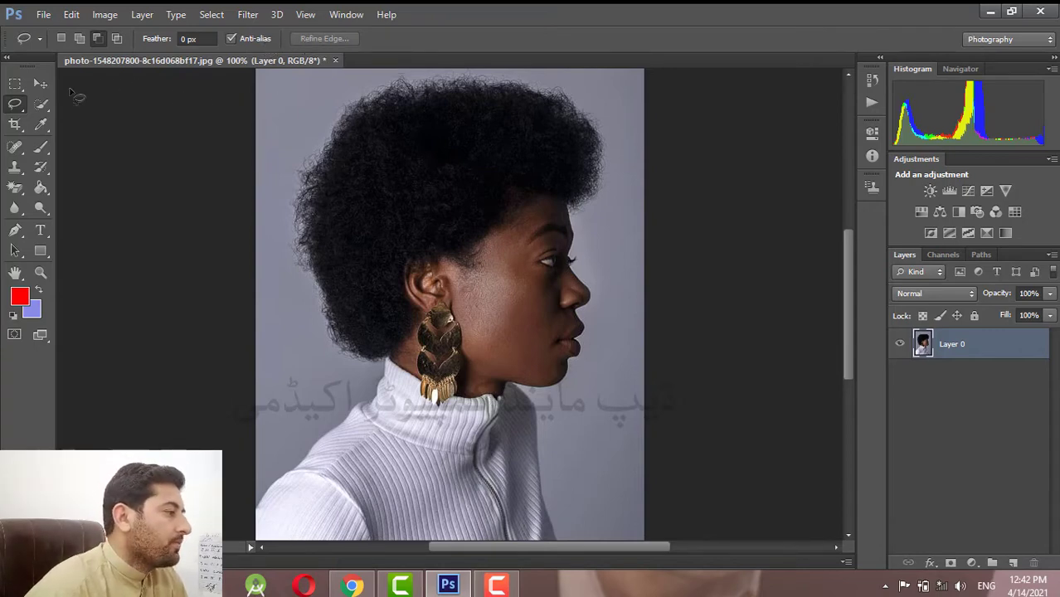
{"action": "left_click_drag", "start_coordinate": [40, 104], "coordinate": [92, 113]}
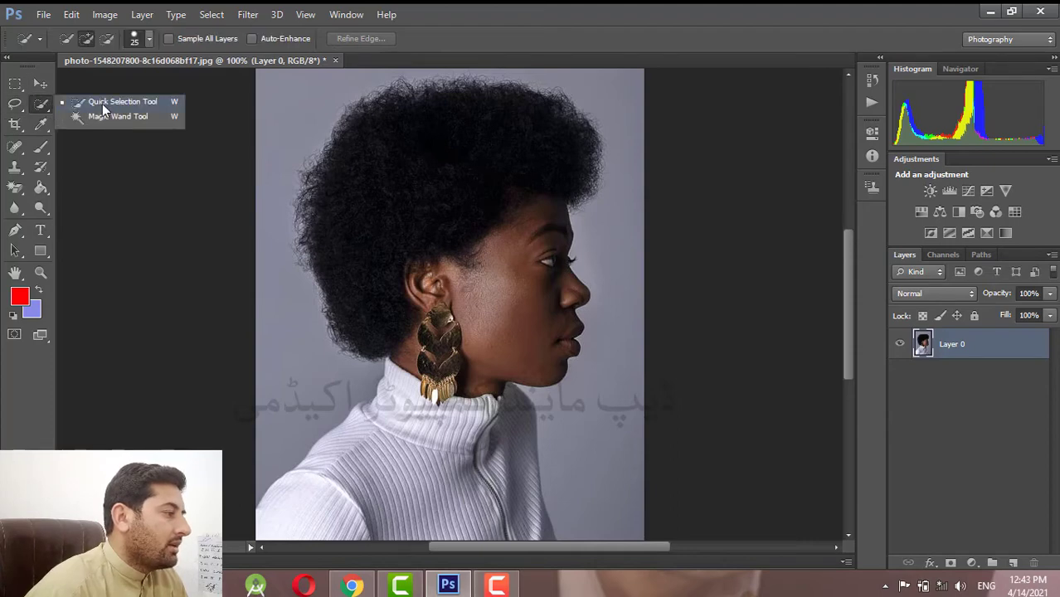
{"action": "left_click", "coordinate": [102, 103]}
{"action": "mouse_move", "coordinate": [492, 119]}
{"action": "left_mouse_down"}
{"action": "mouse_move", "coordinate": [487, 232]}
{"action": "mouse_move", "coordinate": [500, 349]}
{"action": "mouse_move", "coordinate": [503, 333]}
{"action": "mouse_move", "coordinate": [461, 418]}
{"action": "left_mouse_up"}
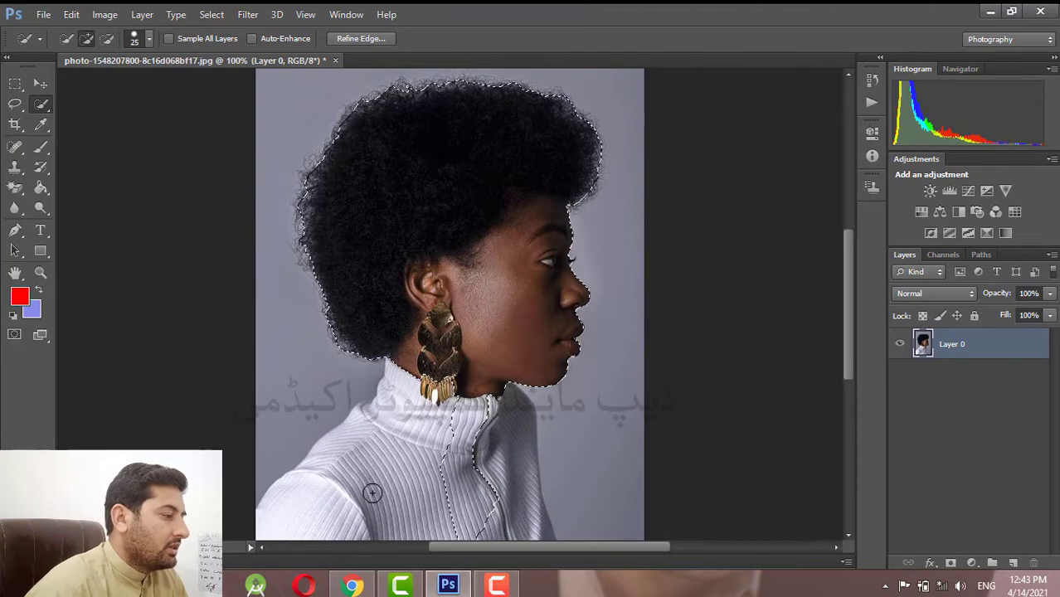
{"action": "mouse_move", "coordinate": [371, 493]}
{"action": "left_mouse_down"}
{"action": "mouse_move", "coordinate": [396, 431]}
{"action": "mouse_move", "coordinate": [325, 496]}
{"action": "mouse_move", "coordinate": [310, 524]}
{"action": "mouse_move", "coordinate": [338, 453]}
{"action": "mouse_move", "coordinate": [416, 482]}
{"action": "mouse_move", "coordinate": [473, 470]}
{"action": "mouse_move", "coordinate": [479, 423]}
{"action": "mouse_move", "coordinate": [507, 515]}
{"action": "mouse_move", "coordinate": [502, 498]}
{"action": "mouse_move", "coordinate": [518, 471]}
{"action": "mouse_move", "coordinate": [544, 509]}
{"action": "left_mouse_up"}
{"action": "scroll", "coordinate": [503, 500], "scroll_direction": "down", "scroll_amount": 3}
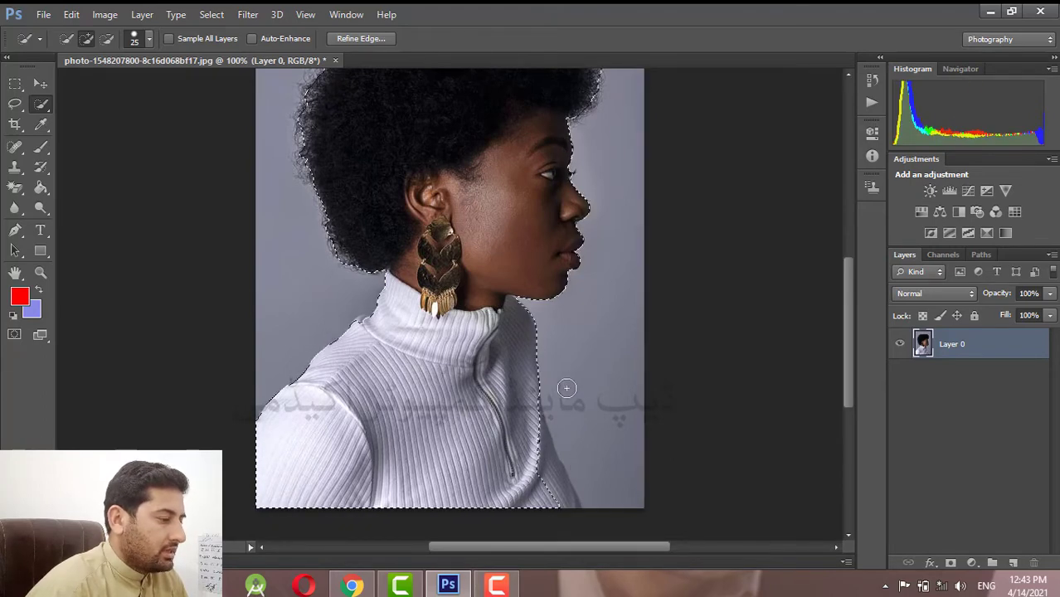
{"action": "mouse_move", "coordinate": [547, 389]}
{"action": "left_mouse_down"}
{"action": "mouse_move", "coordinate": [533, 424]}
{"action": "mouse_move", "coordinate": [556, 481]}
{"action": "left_mouse_up"}
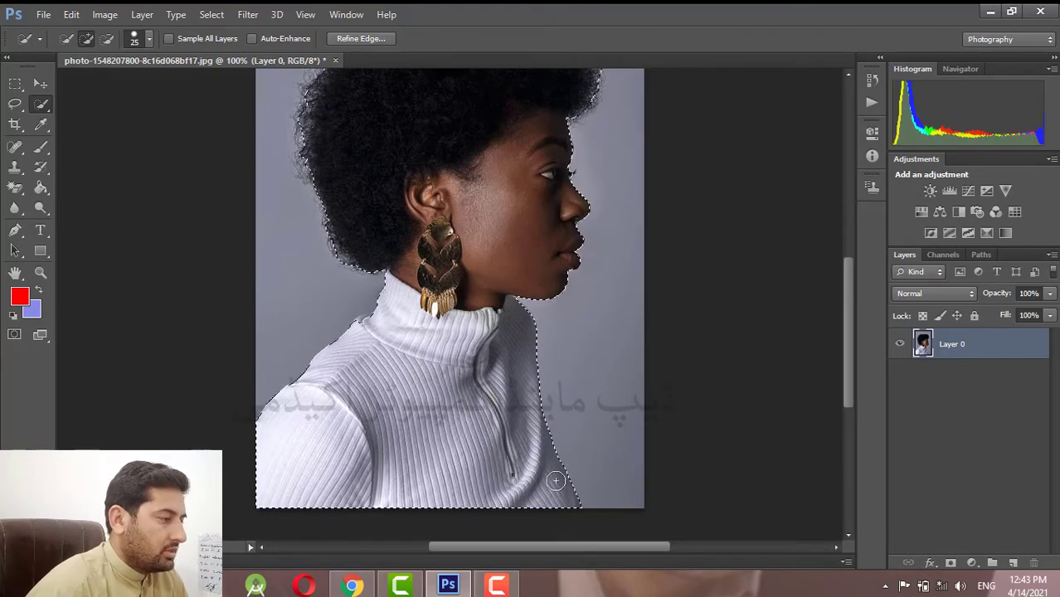
- Subtract the frizzy outer hair edge from the selection with the Lasso tool, from the forehead over the crown to the back of the head
{"action": "scroll", "coordinate": [495, 389], "scroll_direction": "up", "scroll_amount": 10}
{"action": "key", "text": "ctrl+plus"}
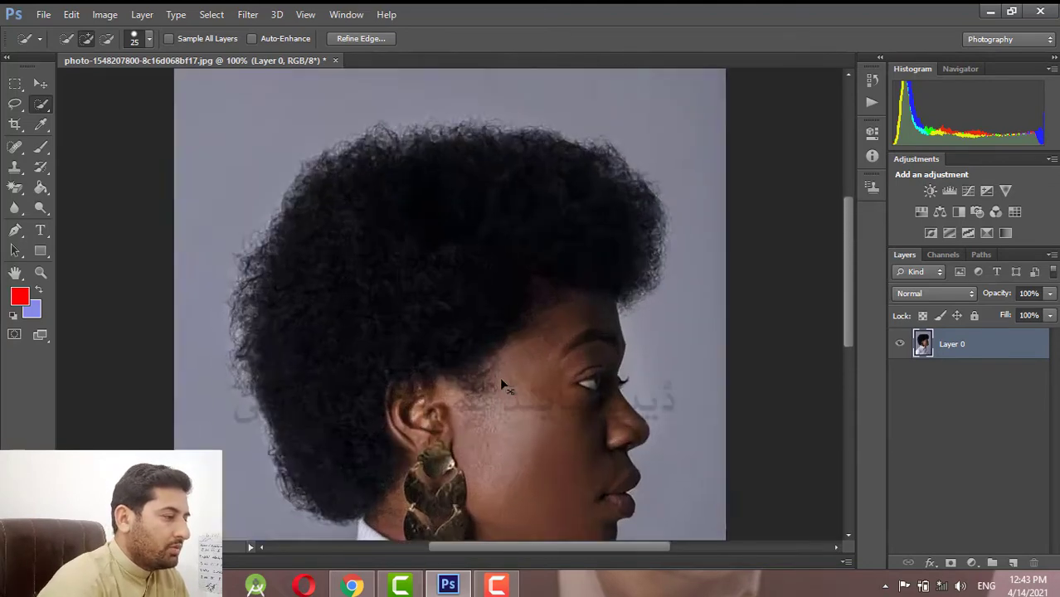
{"action": "key", "text": "ctrl+plus"}
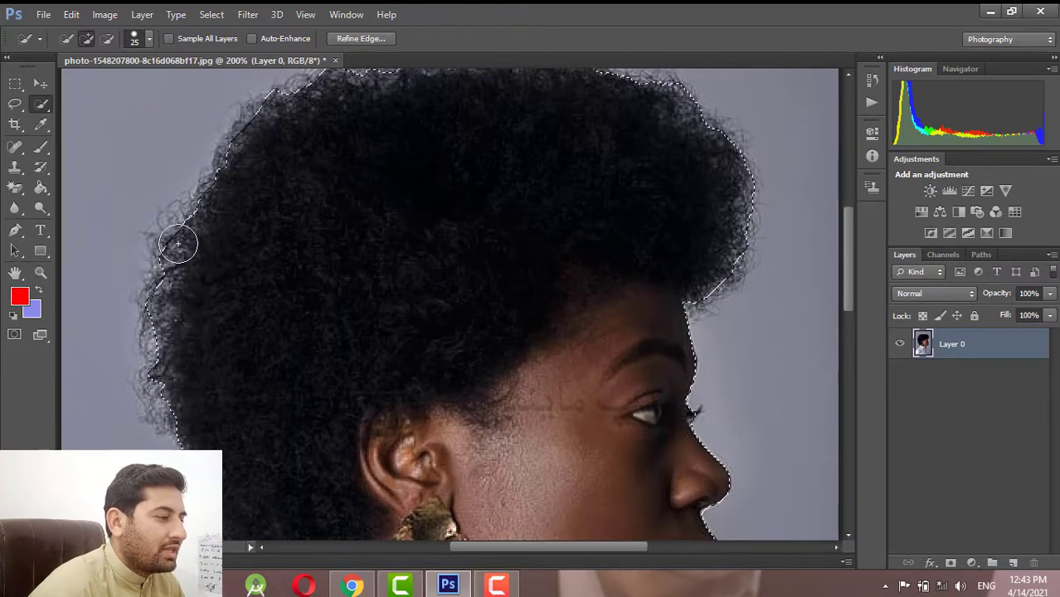
{"action": "scroll", "coordinate": [107, 218], "scroll_direction": "up", "scroll_amount": 3}
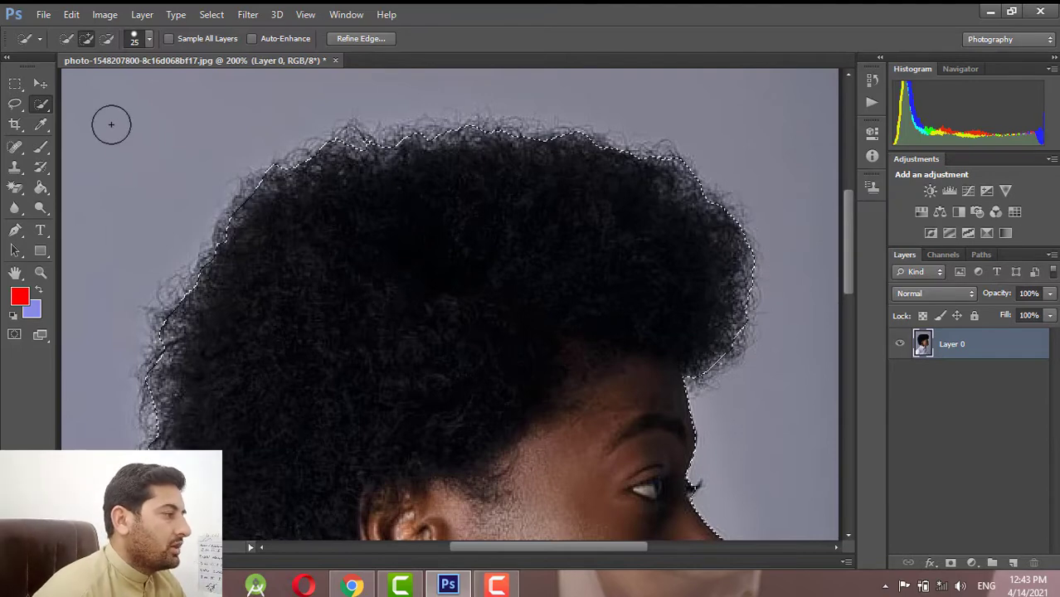
{"action": "left_click", "coordinate": [16, 106]}
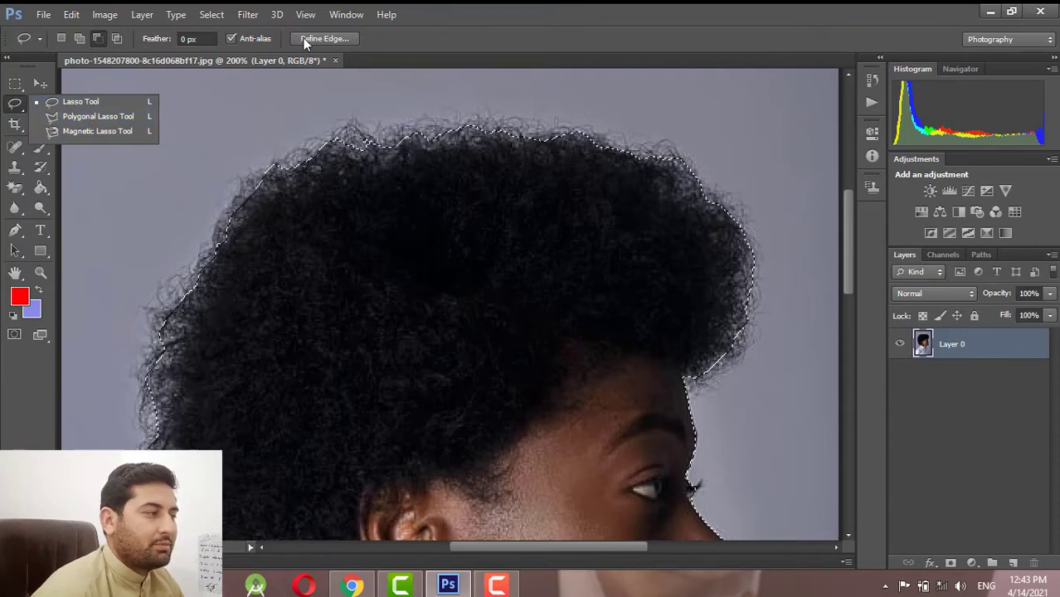
{"action": "scroll", "coordinate": [355, 194], "scroll_direction": "down", "scroll_amount": 2}
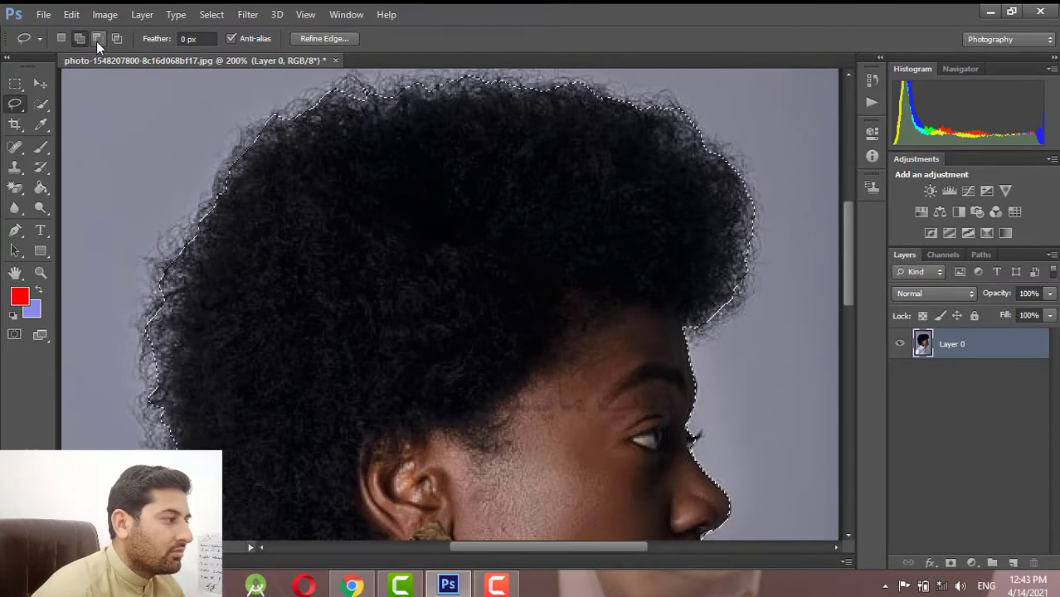
{"action": "mouse_move", "coordinate": [222, 218]}
{"action": "left_mouse_down"}
{"action": "mouse_move", "coordinate": [323, 126]}
{"action": "mouse_move", "coordinate": [451, 103]}
{"action": "mouse_move", "coordinate": [593, 103]}
{"action": "mouse_move", "coordinate": [655, 129]}
{"action": "mouse_move", "coordinate": [704, 179]}
{"action": "mouse_move", "coordinate": [718, 224]}
{"action": "mouse_move", "coordinate": [711, 287]}
{"action": "left_mouse_up"}
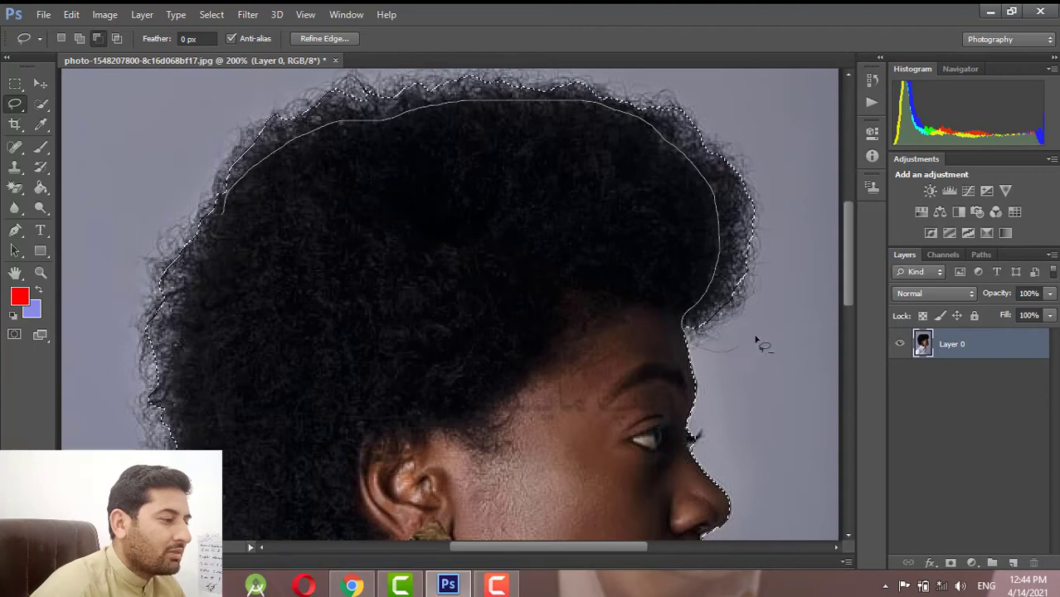
{"action": "mouse_move", "coordinate": [781, 217]}
{"action": "left_mouse_down"}
{"action": "mouse_move", "coordinate": [757, 111]}
{"action": "mouse_move", "coordinate": [668, 63]}
{"action": "left_mouse_up"}
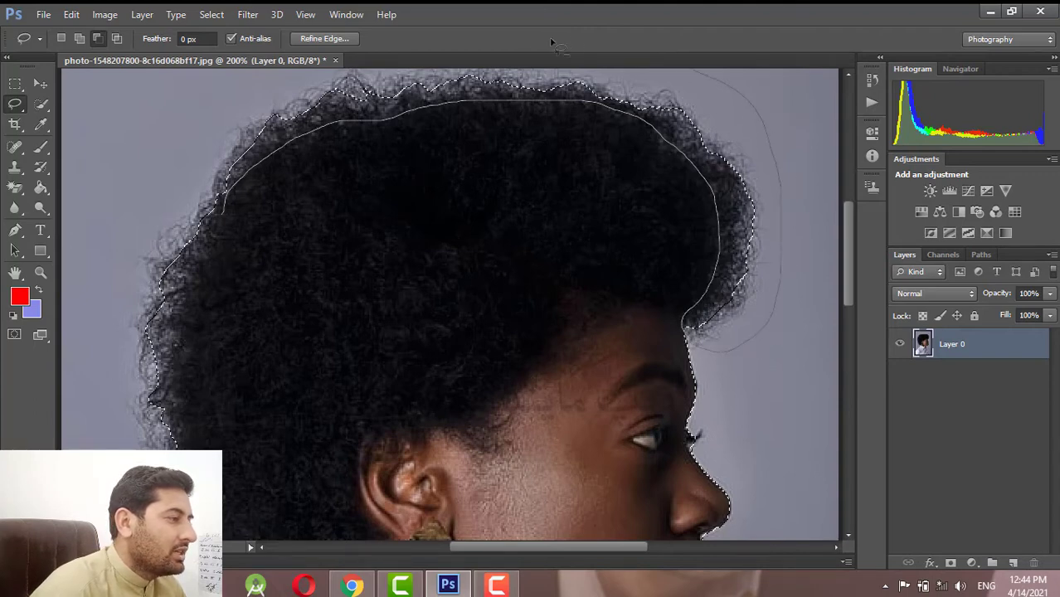
{"action": "left_click_drag", "start_coordinate": [263, 61], "coordinate": [172, 130]}
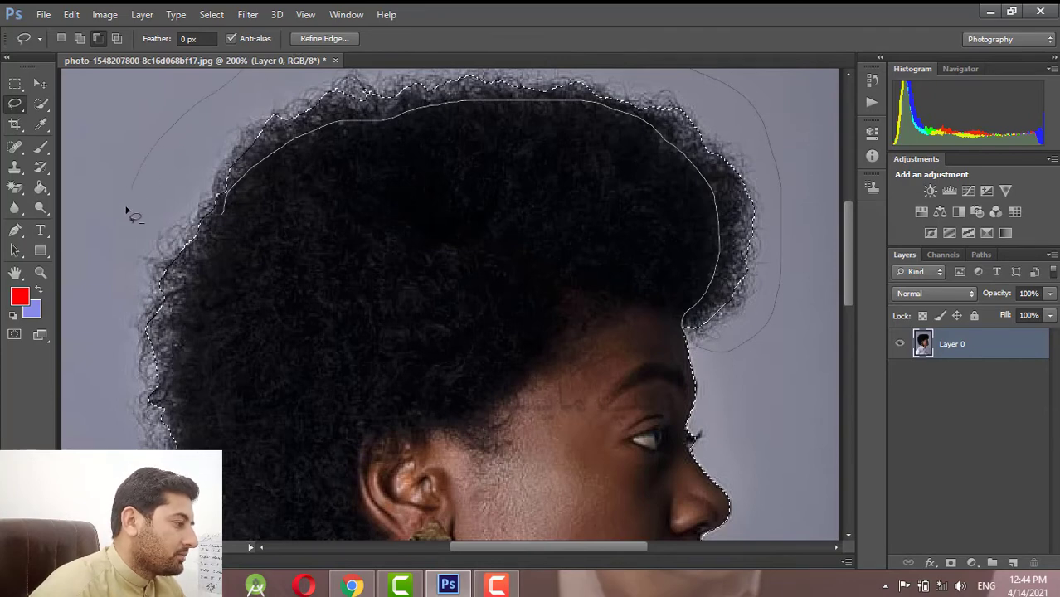
{"action": "left_click_drag", "start_coordinate": [101, 387], "coordinate": [89, 455]}
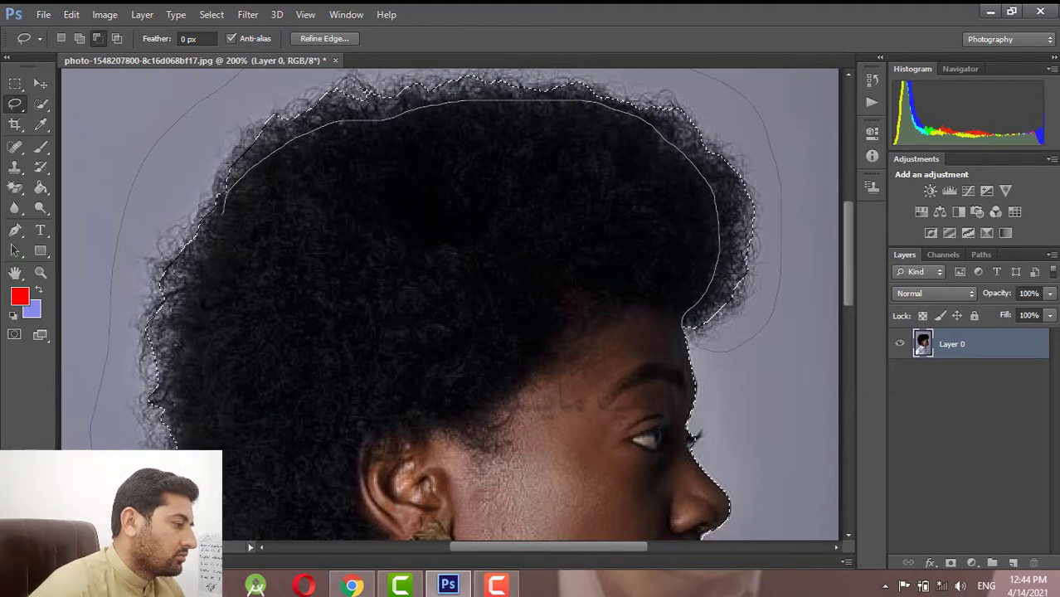
{"action": "mouse_move", "coordinate": [177, 408]}
{"action": "left_mouse_down"}
{"action": "mouse_move", "coordinate": [192, 294]}
{"action": "mouse_move", "coordinate": [223, 208]}
{"action": "mouse_move", "coordinate": [236, 212]}
{"action": "left_mouse_up"}
- Subtract the frizzy hair edge at the lower back of the head, down to the neck, from the selection with the Lasso tool
{"action": "scroll", "coordinate": [245, 240], "scroll_direction": "down", "scroll_amount": 5}
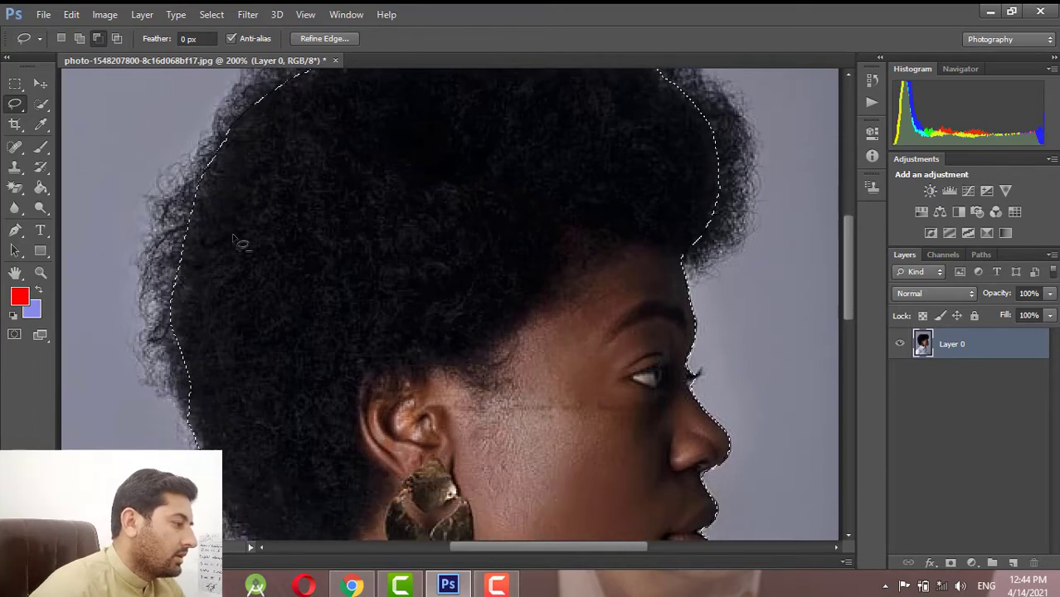
{"action": "scroll", "coordinate": [245, 253], "scroll_direction": "down", "scroll_amount": 1}
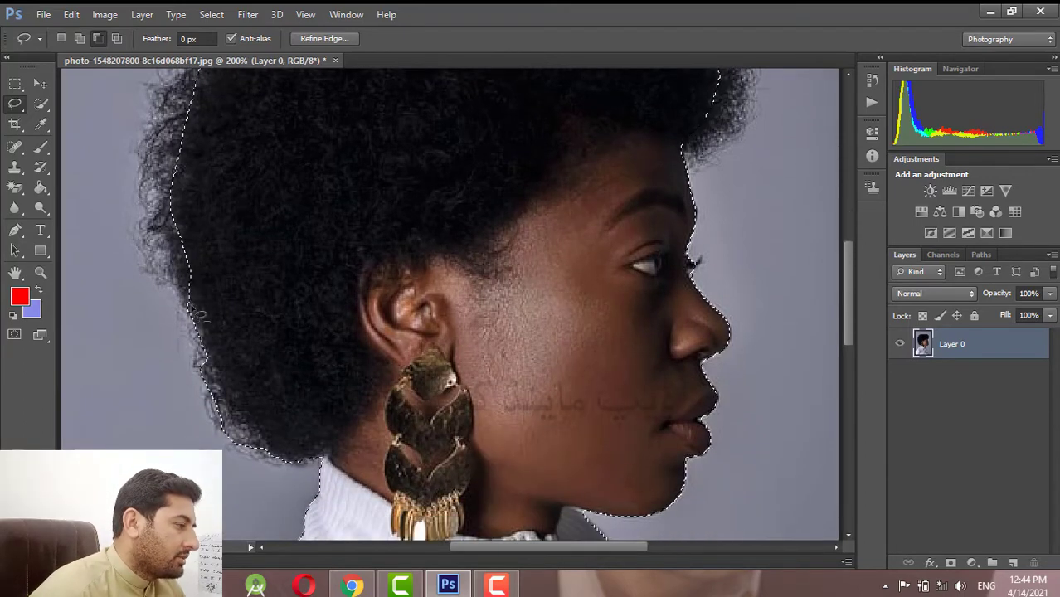
{"action": "left_click_drag", "start_coordinate": [190, 302], "coordinate": [267, 438]}
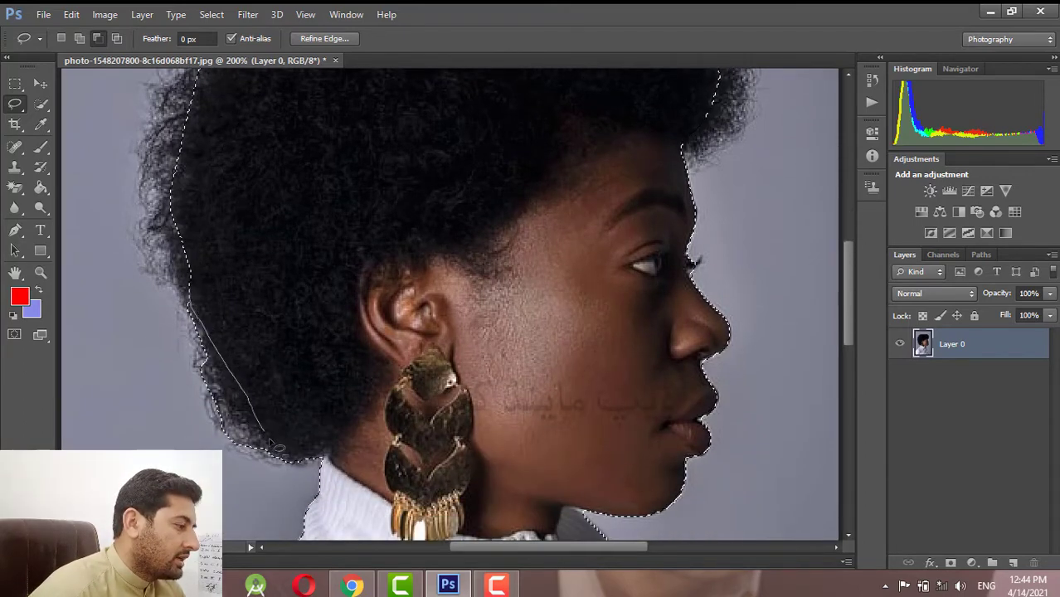
{"action": "left_click_drag", "start_coordinate": [300, 469], "coordinate": [342, 461]}
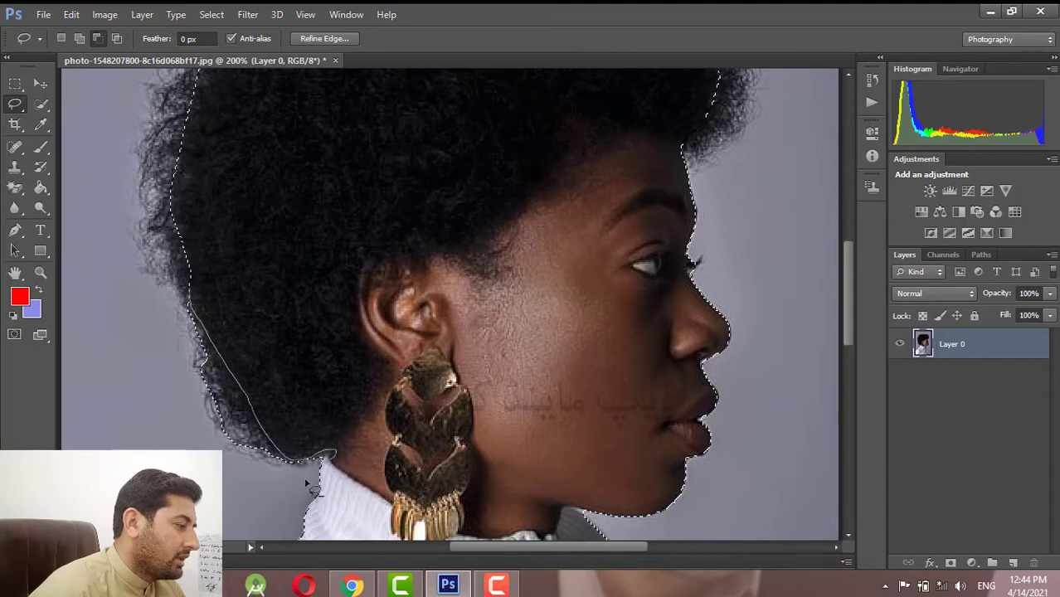
{"action": "mouse_move", "coordinate": [165, 367]}
{"action": "left_mouse_down"}
{"action": "mouse_move", "coordinate": [170, 307]}
{"action": "mouse_move", "coordinate": [189, 274]}
{"action": "left_mouse_up"}
- Open Refine Edge for the trimmed selection and move its dialog clear of the hair
{"action": "scroll", "coordinate": [217, 278], "scroll_direction": "up", "scroll_amount": 5}
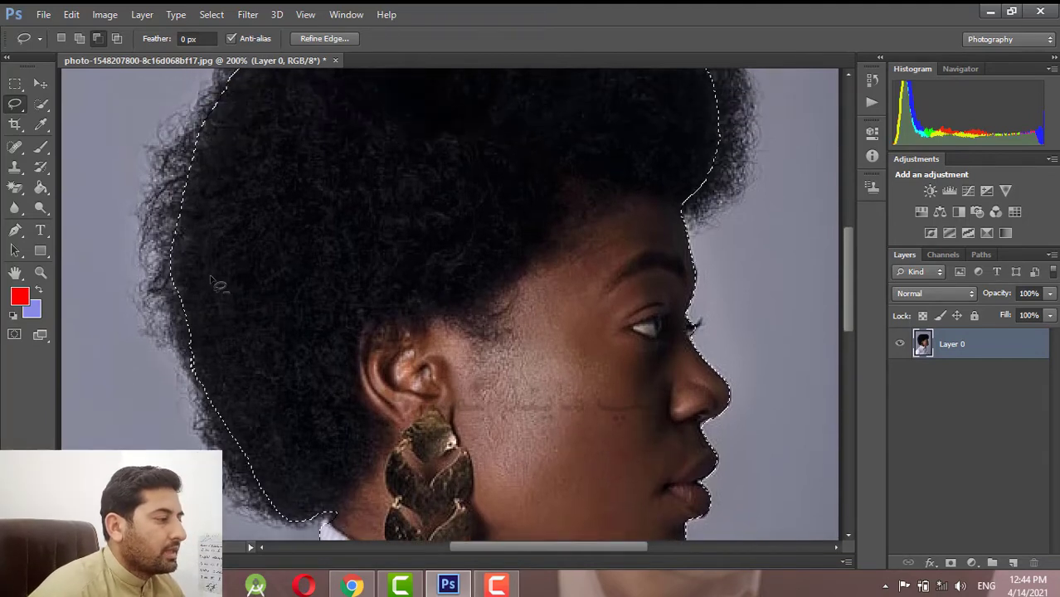
{"action": "scroll", "coordinate": [215, 265], "scroll_direction": "up", "scroll_amount": 1}
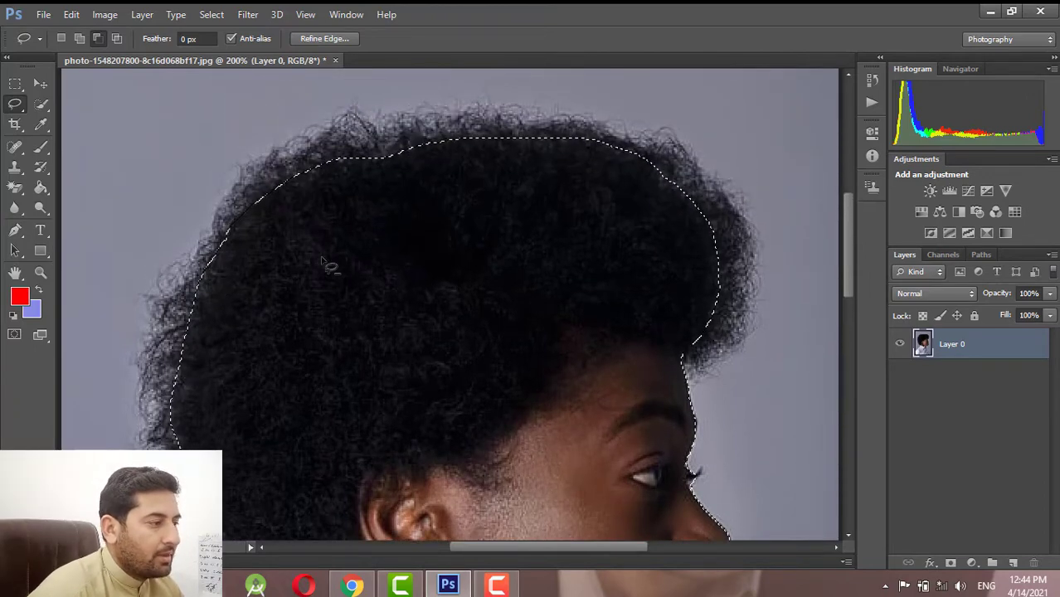
{"action": "key", "text": "ctrl+minus"}
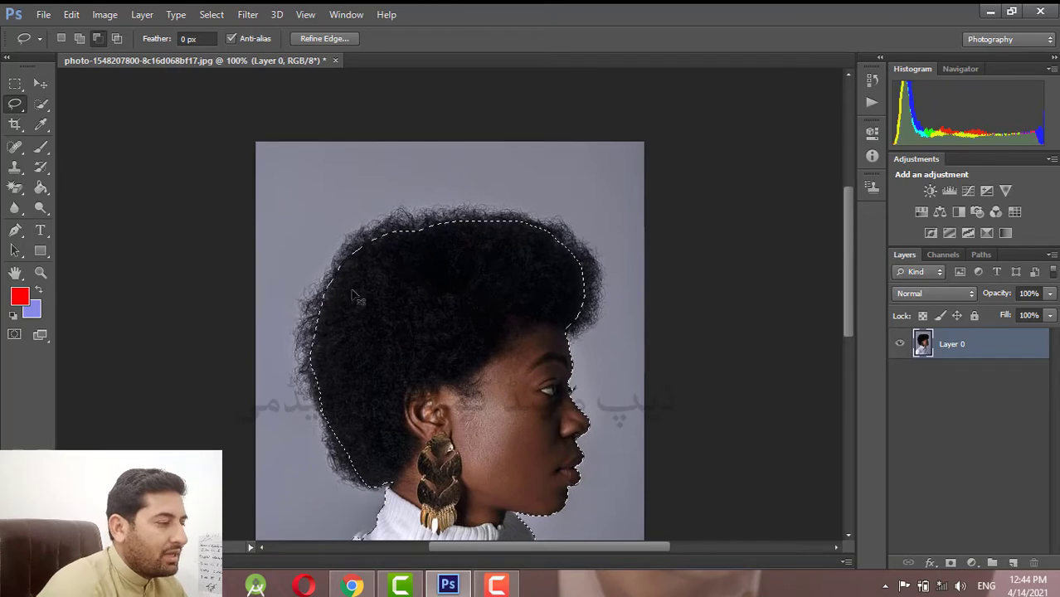
{"action": "key", "text": "ctrl+plus"}
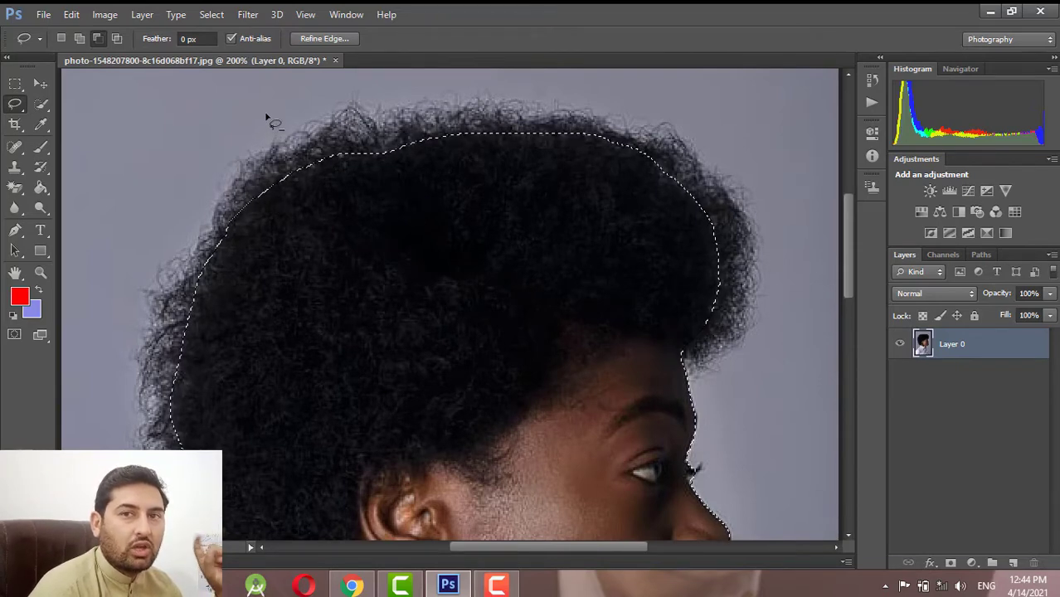
{"action": "left_click", "coordinate": [325, 40]}
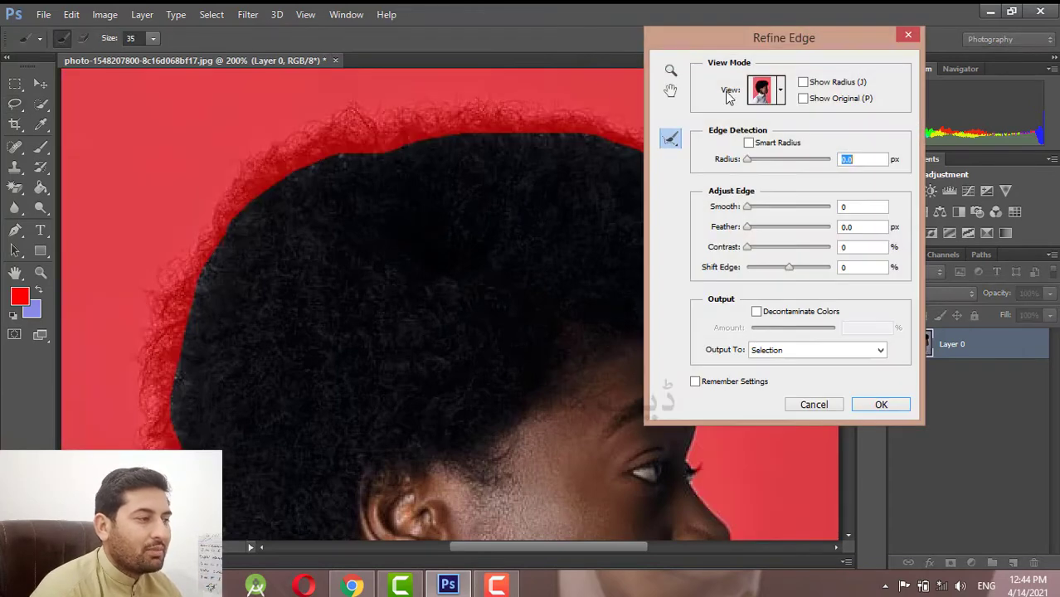
{"action": "left_click_drag", "start_coordinate": [746, 36], "coordinate": [857, 10]}
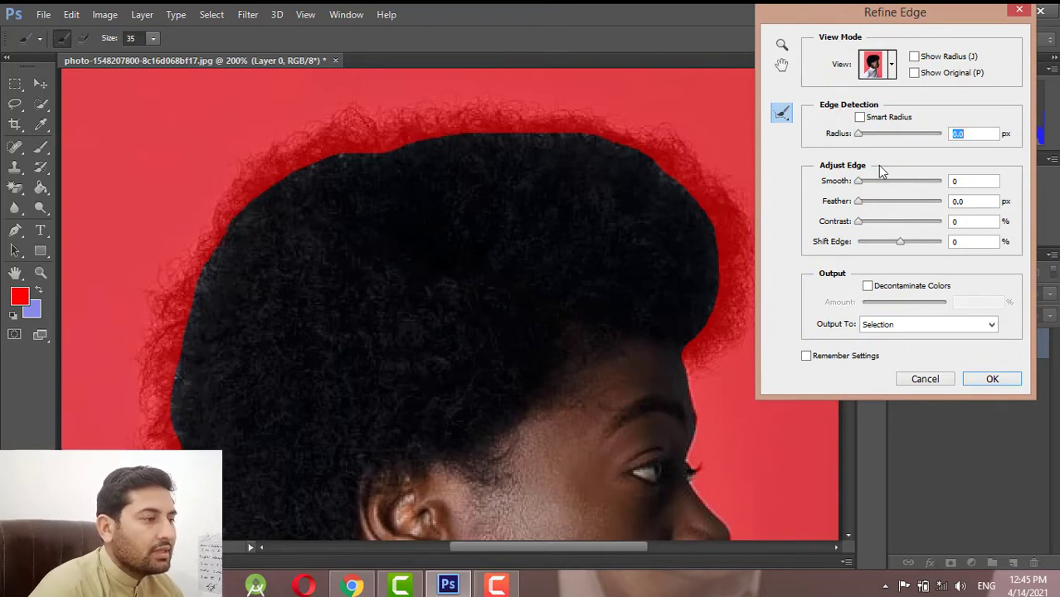
{"action": "left_click", "coordinate": [891, 73]}
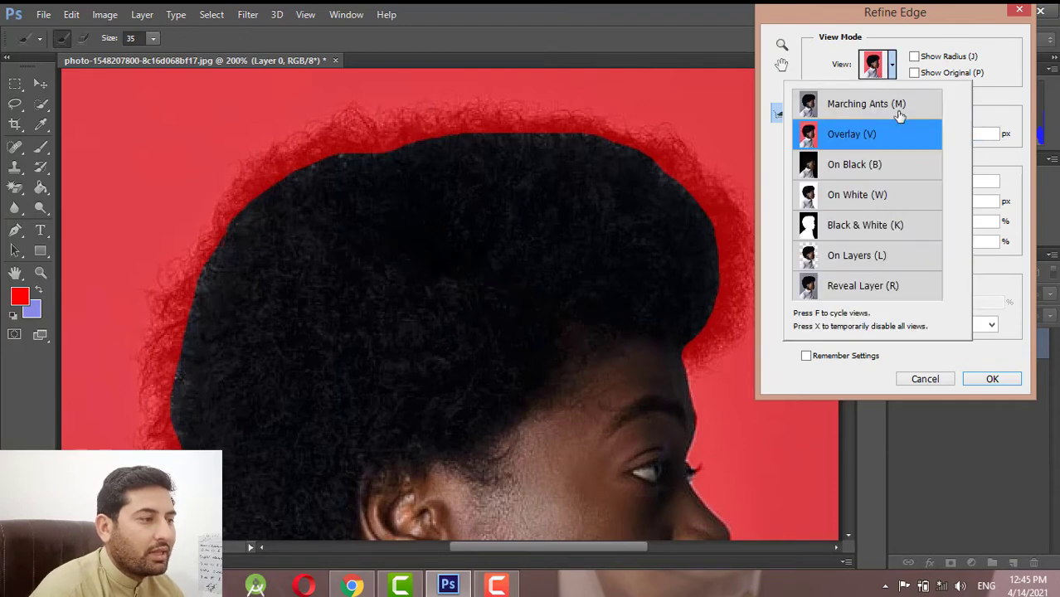
{"action": "left_click", "coordinate": [899, 112]}
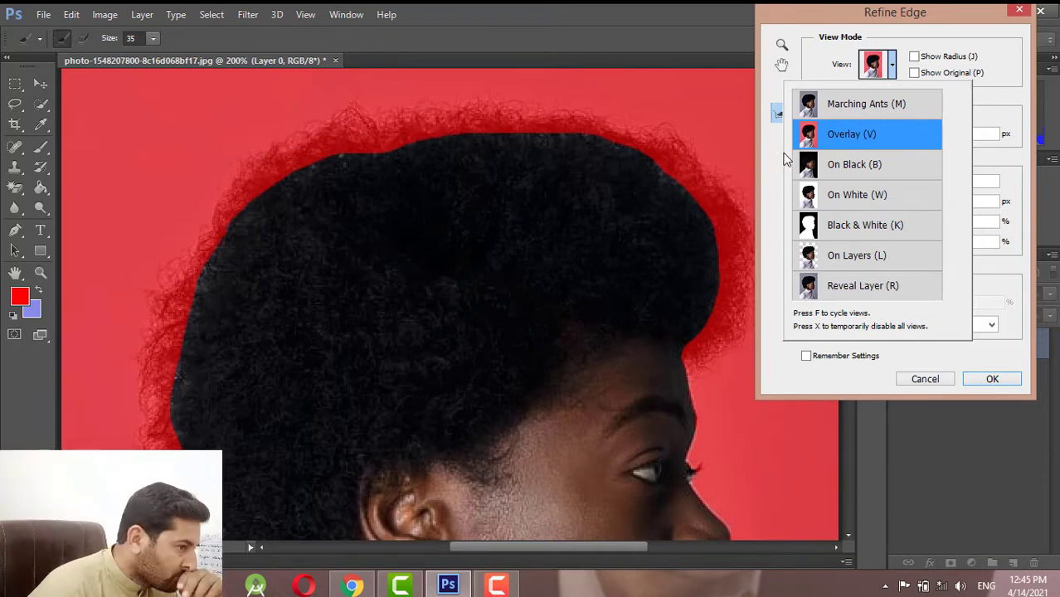
{"action": "left_click", "coordinate": [1002, 55]}
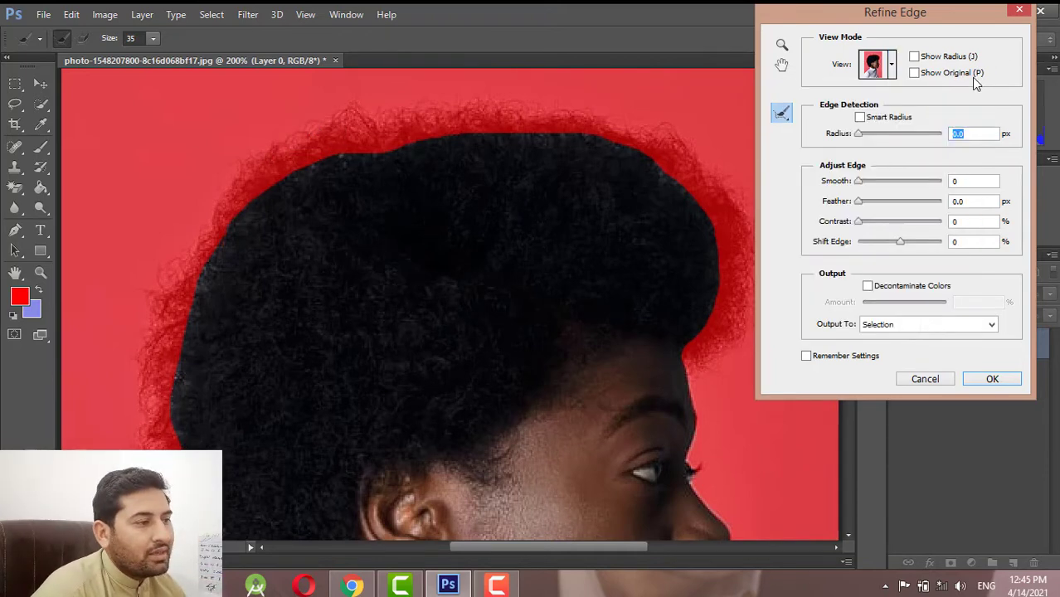
- Enable Smart Radius and set the edge detection radius to 0.9 px
{"action": "left_click", "coordinate": [862, 135]}
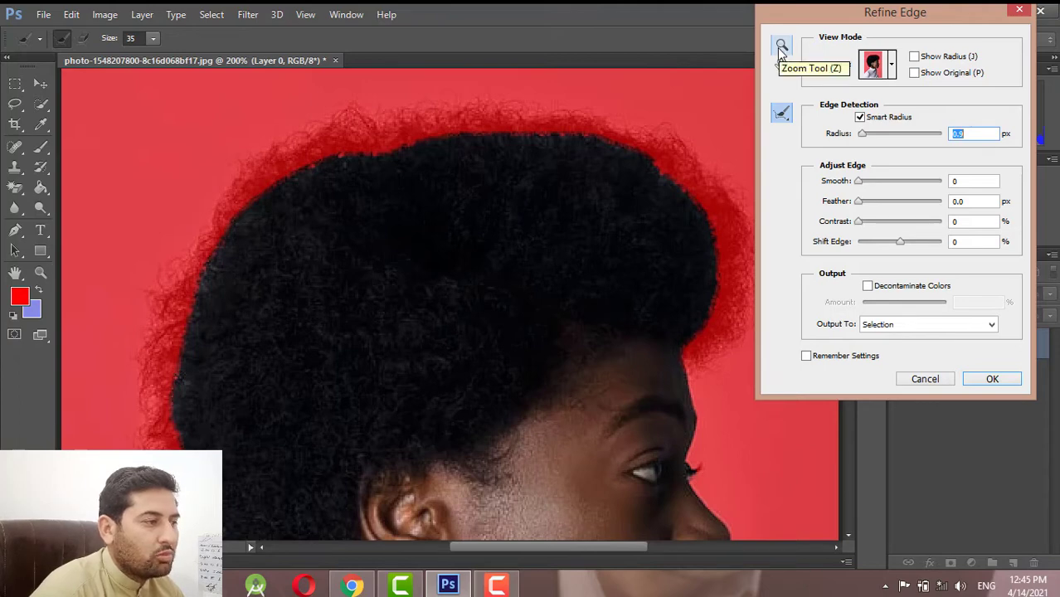
{"action": "left_click", "coordinate": [777, 48]}
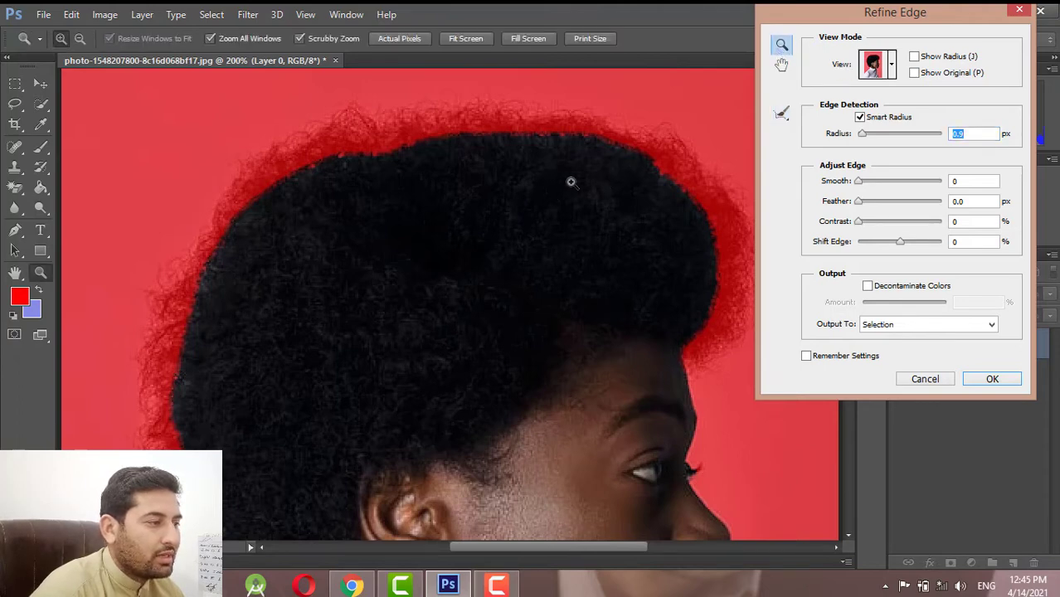
{"action": "left_click_drag", "start_coordinate": [571, 182], "coordinate": [549, 200]}
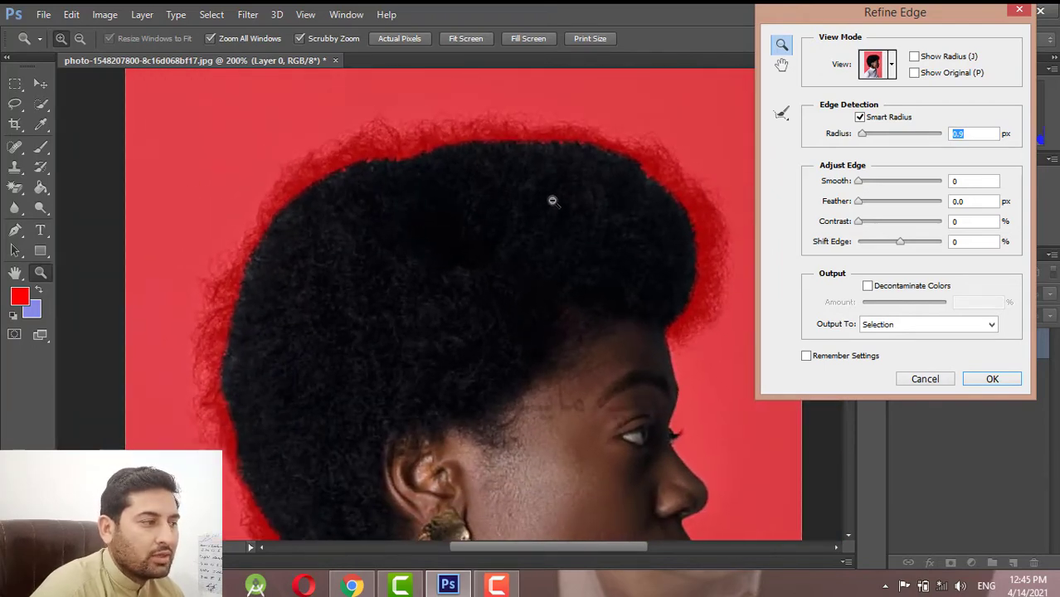
- Paint the Refine Radius Tool at size 35 along the frizzy outer hair edge, from the forehead over the crown and around the back
{"action": "left_click", "coordinate": [552, 200], "text": "alt"}
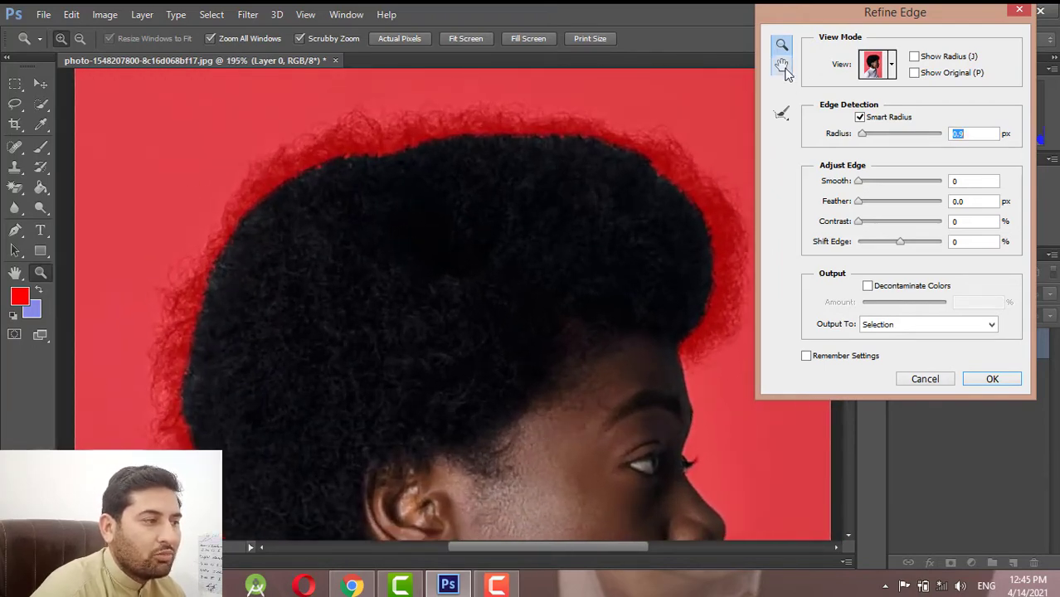
{"action": "left_click", "coordinate": [781, 65]}
{"action": "left_click_drag", "start_coordinate": [591, 217], "coordinate": [607, 182]}
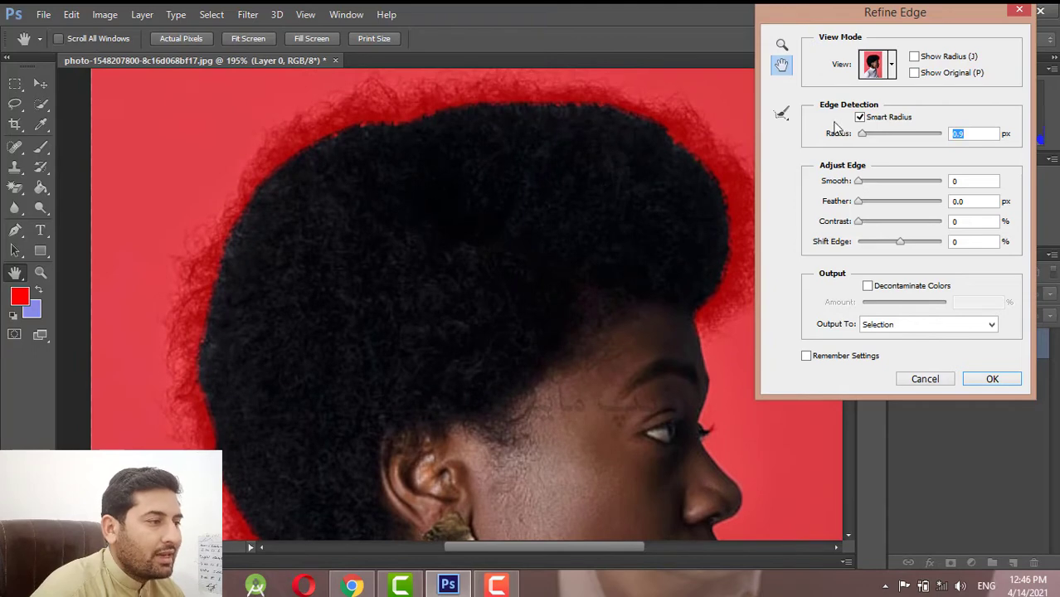
{"action": "left_click", "coordinate": [783, 46]}
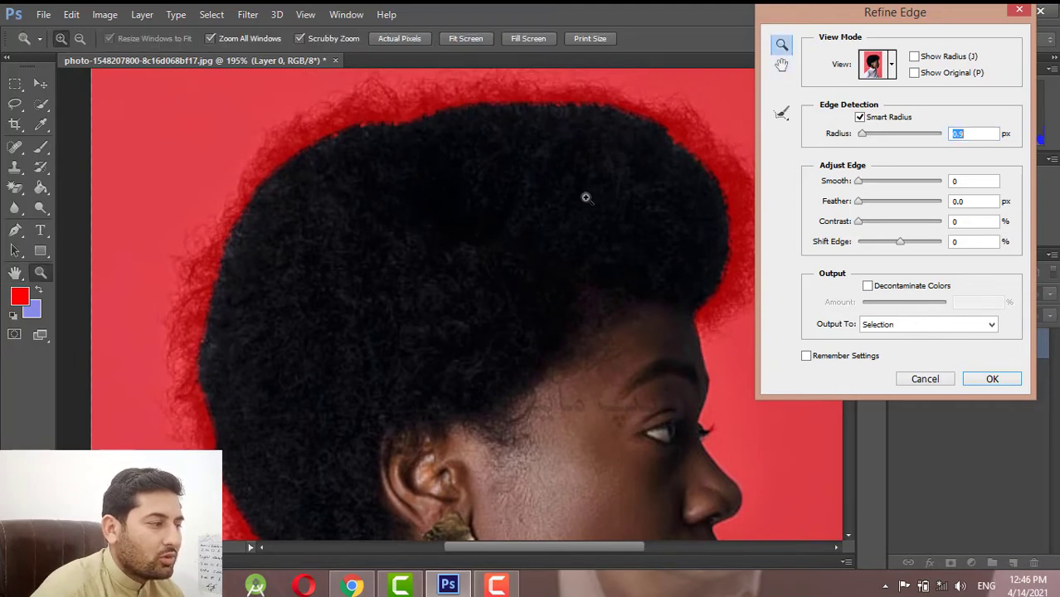
{"action": "left_click_drag", "start_coordinate": [587, 197], "coordinate": [570, 200]}
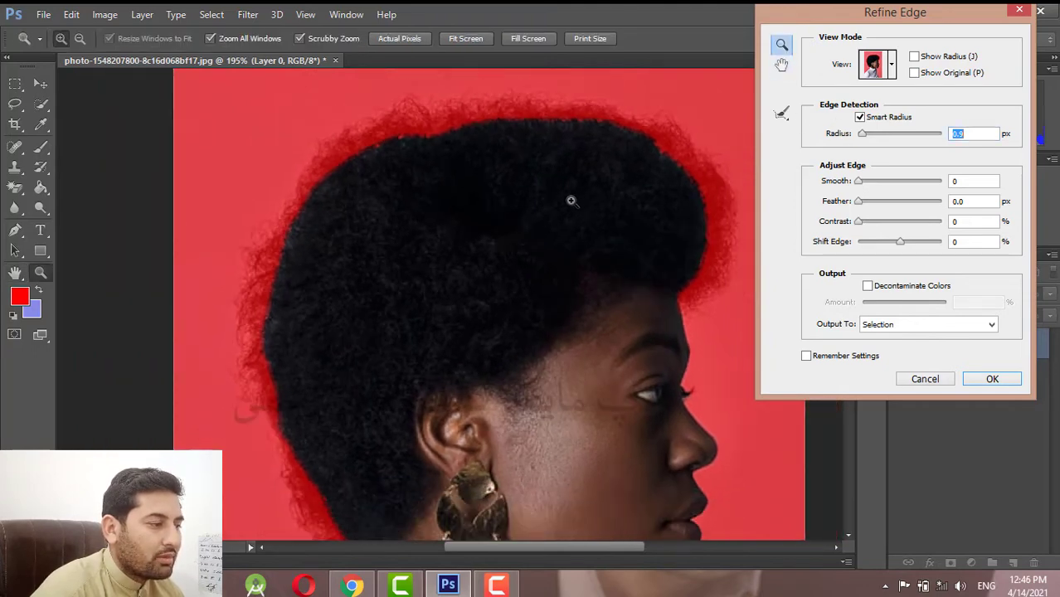
{"action": "left_click", "coordinate": [788, 123]}
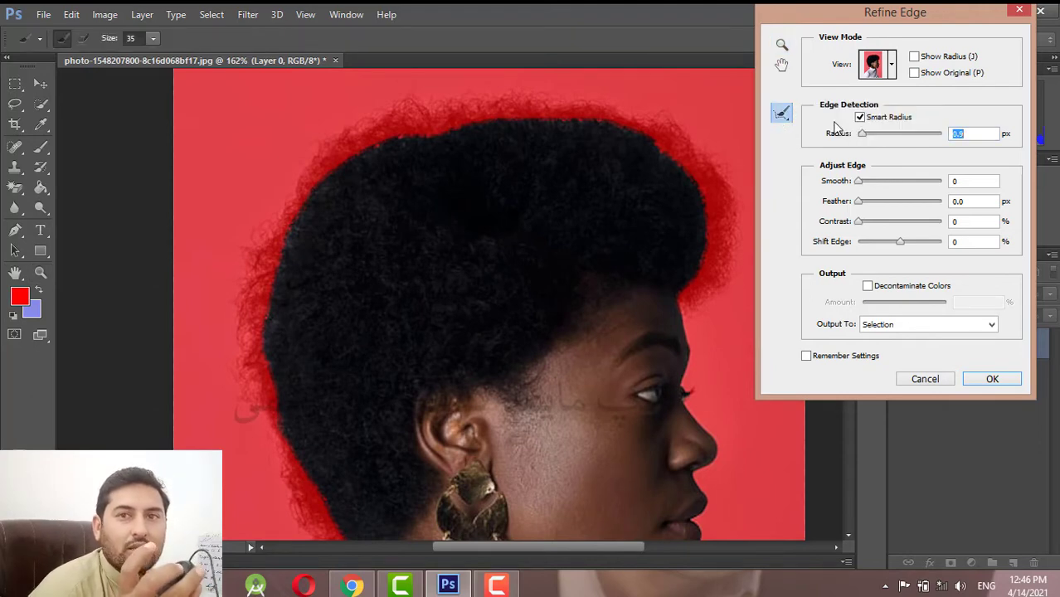
{"action": "left_click", "coordinate": [785, 123]}
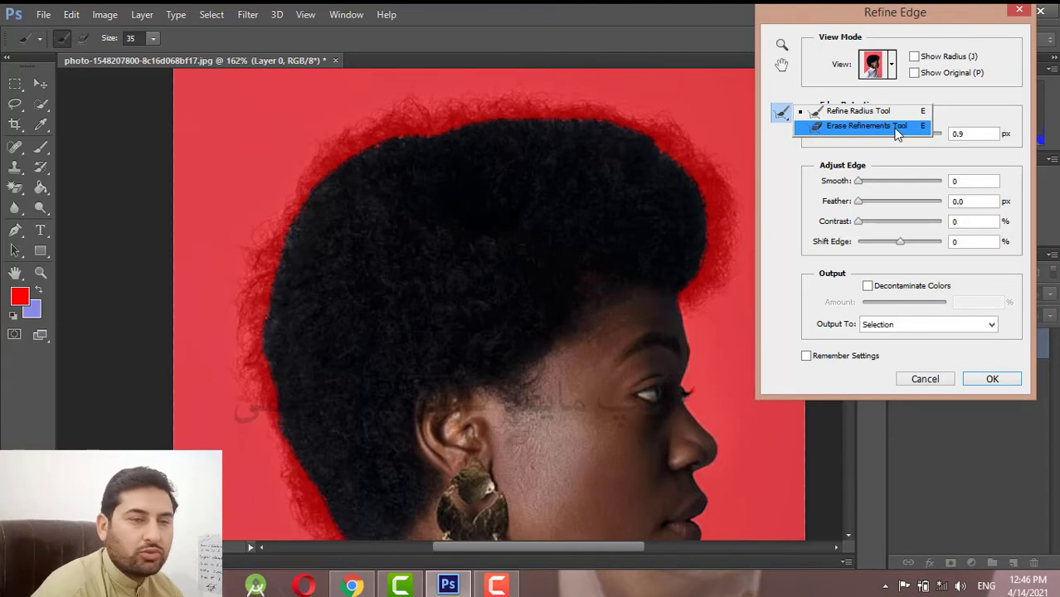
{"action": "left_click", "coordinate": [883, 116]}
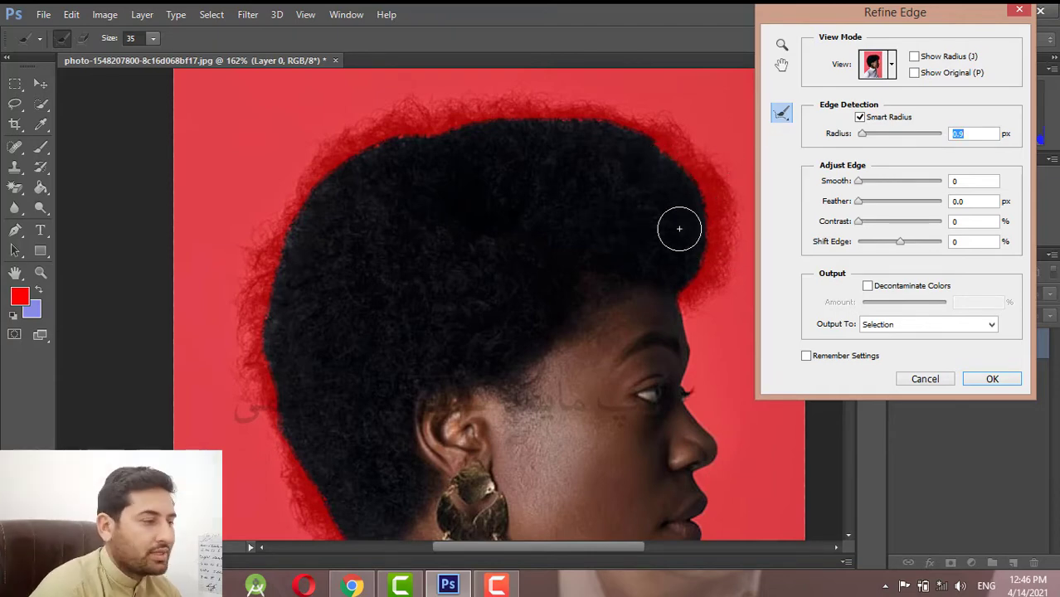
{"action": "mouse_move", "coordinate": [688, 314]}
{"action": "left_mouse_down"}
{"action": "mouse_move", "coordinate": [723, 243]}
{"action": "mouse_move", "coordinate": [694, 148]}
{"action": "mouse_move", "coordinate": [699, 166]}
{"action": "mouse_move", "coordinate": [662, 138]}
{"action": "mouse_move", "coordinate": [589, 122]}
{"action": "mouse_move", "coordinate": [665, 129]}
{"action": "mouse_move", "coordinate": [614, 115]}
{"action": "mouse_move", "coordinate": [431, 113]}
{"action": "mouse_move", "coordinate": [365, 121]}
{"action": "mouse_move", "coordinate": [330, 145]}
{"action": "mouse_move", "coordinate": [277, 203]}
{"action": "mouse_move", "coordinate": [268, 342]}
{"action": "mouse_move", "coordinate": [263, 272]}
{"action": "mouse_move", "coordinate": [301, 194]}
{"action": "mouse_move", "coordinate": [393, 155]}
{"action": "mouse_move", "coordinate": [596, 133]}
{"action": "mouse_move", "coordinate": [682, 149]}
{"action": "mouse_move", "coordinate": [693, 182]}
{"action": "mouse_move", "coordinate": [702, 159]}
{"action": "mouse_move", "coordinate": [725, 205]}
{"action": "mouse_move", "coordinate": [726, 246]}
{"action": "mouse_move", "coordinate": [688, 293]}
{"action": "mouse_move", "coordinate": [706, 293]}
{"action": "mouse_move", "coordinate": [699, 305]}
{"action": "mouse_move", "coordinate": [662, 180]}
{"action": "mouse_move", "coordinate": [598, 134]}
{"action": "mouse_move", "coordinate": [411, 133]}
{"action": "mouse_move", "coordinate": [284, 213]}
{"action": "mouse_move", "coordinate": [244, 276]}
{"action": "mouse_move", "coordinate": [243, 295]}
{"action": "mouse_move", "coordinate": [237, 248]}
{"action": "mouse_move", "coordinate": [271, 452]}
{"action": "mouse_move", "coordinate": [320, 496]}
{"action": "mouse_move", "coordinate": [325, 509]}
{"action": "mouse_move", "coordinate": [310, 516]}
{"action": "mouse_move", "coordinate": [333, 536]}
{"action": "mouse_move", "coordinate": [241, 367]}
{"action": "mouse_move", "coordinate": [259, 251]}
{"action": "mouse_move", "coordinate": [322, 170]}
{"action": "mouse_move", "coordinate": [432, 119]}
{"action": "mouse_move", "coordinate": [474, 114]}
{"action": "left_mouse_up"}
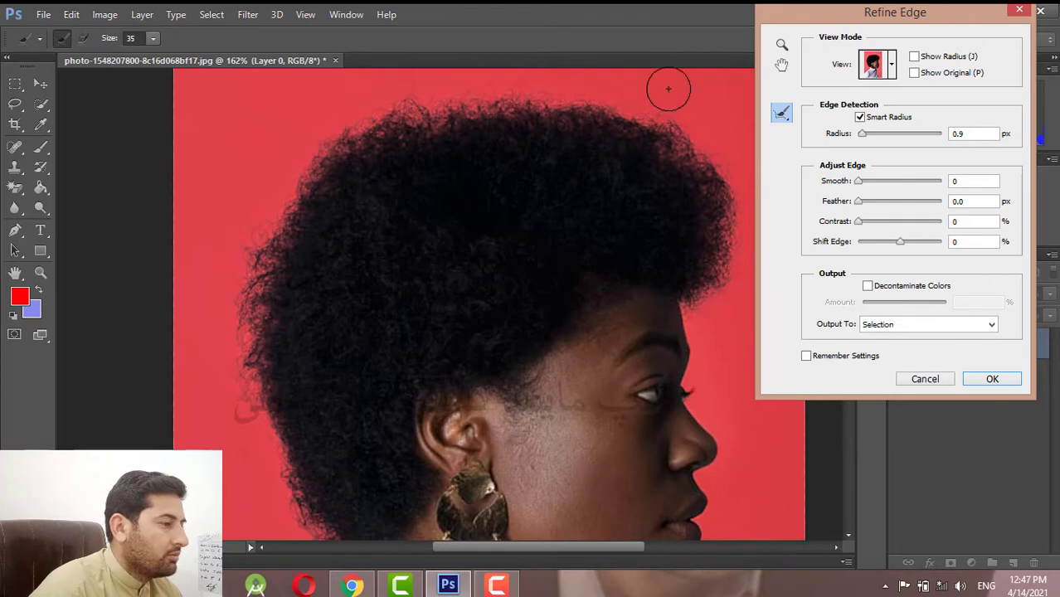
- Touch up the remaining hair edges at the back of the head, the crown and above the forehead with the Refine Radius Tool
{"action": "left_click", "coordinate": [781, 65]}
{"action": "left_click_drag", "start_coordinate": [527, 360], "coordinate": [520, 241]}
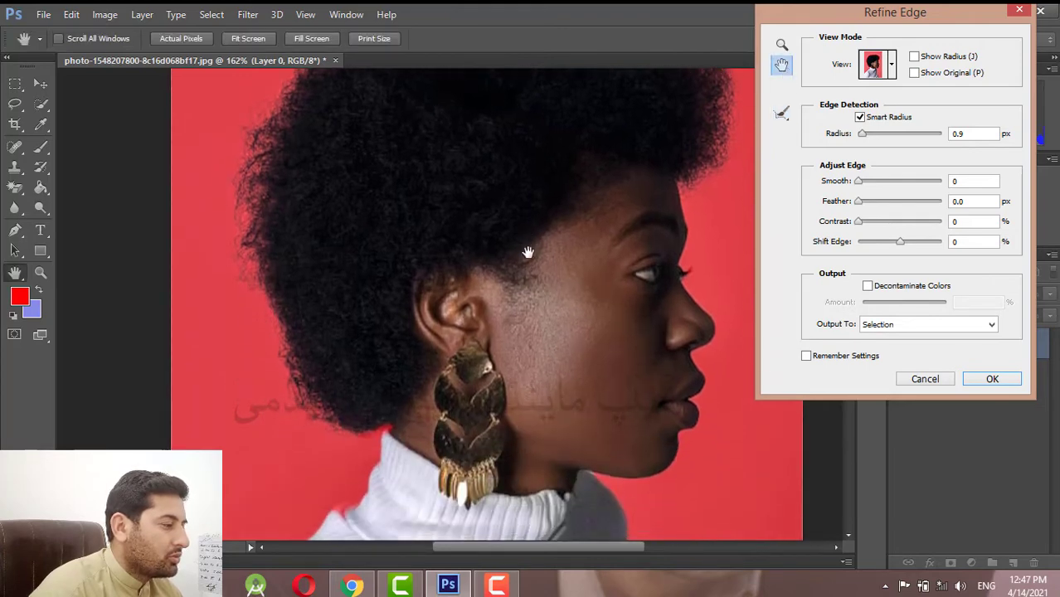
{"action": "left_click", "coordinate": [781, 114]}
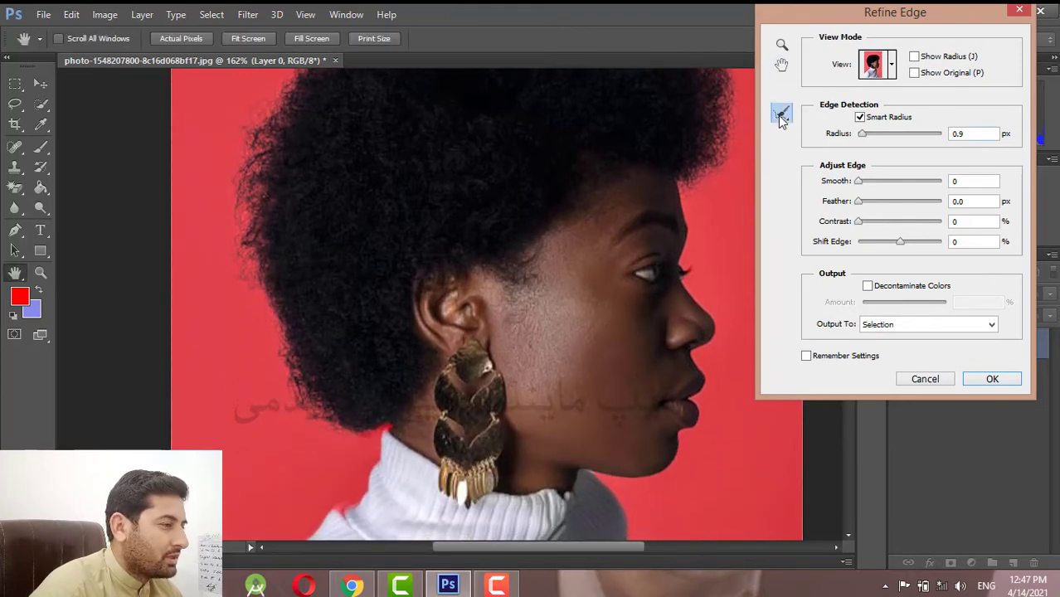
{"action": "mouse_move", "coordinate": [283, 294]}
{"action": "left_mouse_down"}
{"action": "mouse_move", "coordinate": [322, 401]}
{"action": "mouse_move", "coordinate": [377, 422]}
{"action": "mouse_move", "coordinate": [306, 401]}
{"action": "mouse_move", "coordinate": [238, 221]}
{"action": "mouse_move", "coordinate": [238, 255]}
{"action": "mouse_move", "coordinate": [251, 166]}
{"action": "mouse_move", "coordinate": [261, 167]}
{"action": "mouse_move", "coordinate": [285, 255]}
{"action": "mouse_move", "coordinate": [302, 98]}
{"action": "mouse_move", "coordinate": [272, 143]}
{"action": "mouse_move", "coordinate": [294, 82]}
{"action": "mouse_move", "coordinate": [250, 138]}
{"action": "mouse_move", "coordinate": [248, 174]}
{"action": "left_mouse_up"}
{"action": "scroll", "coordinate": [279, 180], "scroll_direction": "up", "scroll_amount": 2}
{"action": "scroll", "coordinate": [283, 177], "scroll_direction": "up", "scroll_amount": 4}
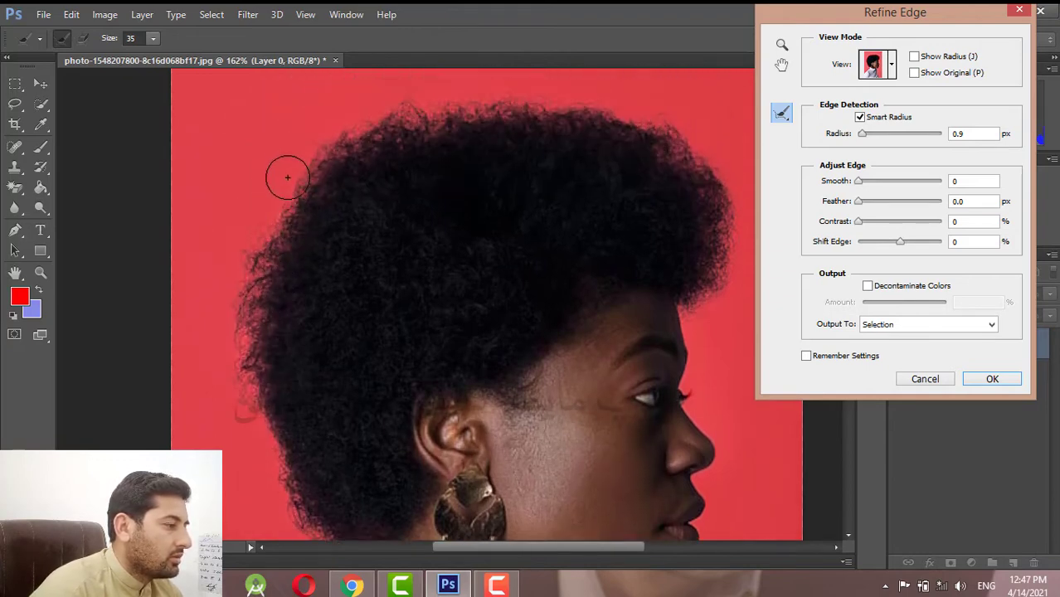
{"action": "mouse_move", "coordinate": [684, 373]}
{"action": "left_mouse_down"}
{"action": "mouse_move", "coordinate": [688, 341]}
{"action": "mouse_move", "coordinate": [734, 278]}
{"action": "mouse_move", "coordinate": [697, 217]}
{"action": "mouse_move", "coordinate": [632, 179]}
{"action": "mouse_move", "coordinate": [516, 161]}
{"action": "mouse_move", "coordinate": [649, 161]}
{"action": "mouse_move", "coordinate": [487, 147]}
{"action": "mouse_move", "coordinate": [381, 162]}
{"action": "mouse_move", "coordinate": [314, 218]}
{"action": "mouse_move", "coordinate": [253, 300]}
{"action": "mouse_move", "coordinate": [240, 427]}
{"action": "mouse_move", "coordinate": [251, 341]}
{"action": "mouse_move", "coordinate": [365, 190]}
{"action": "mouse_move", "coordinate": [562, 162]}
{"action": "left_mouse_up"}
{"action": "mouse_move", "coordinate": [687, 203]}
{"action": "left_mouse_down"}
{"action": "mouse_move", "coordinate": [717, 236]}
{"action": "mouse_move", "coordinate": [721, 272]}
{"action": "left_mouse_up"}
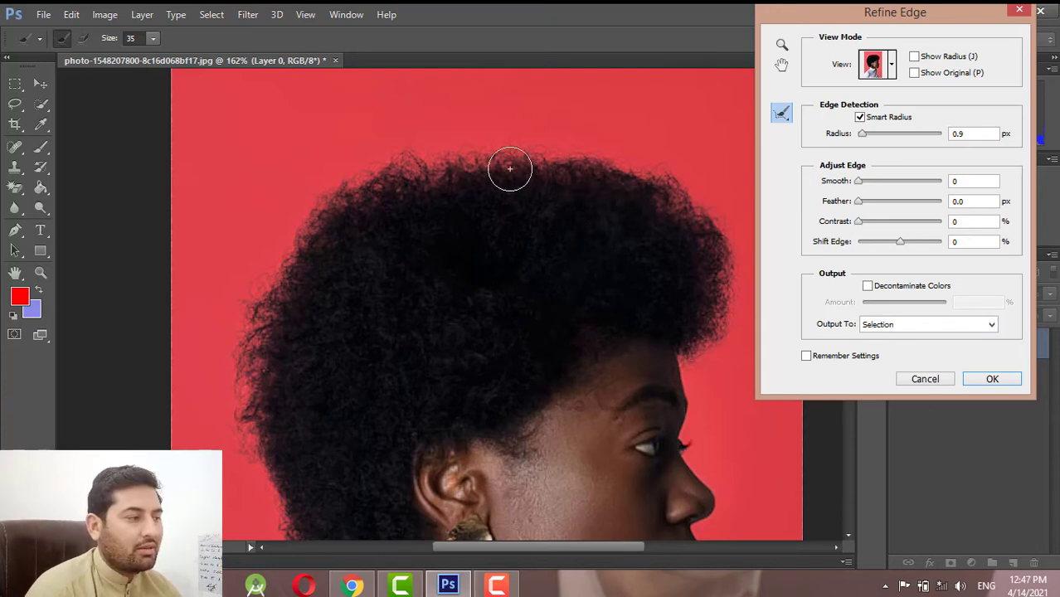
- Output the refined selection as a New Layer with Layer Mask and apply Refine Edge
{"action": "left_click", "coordinate": [991, 325]}
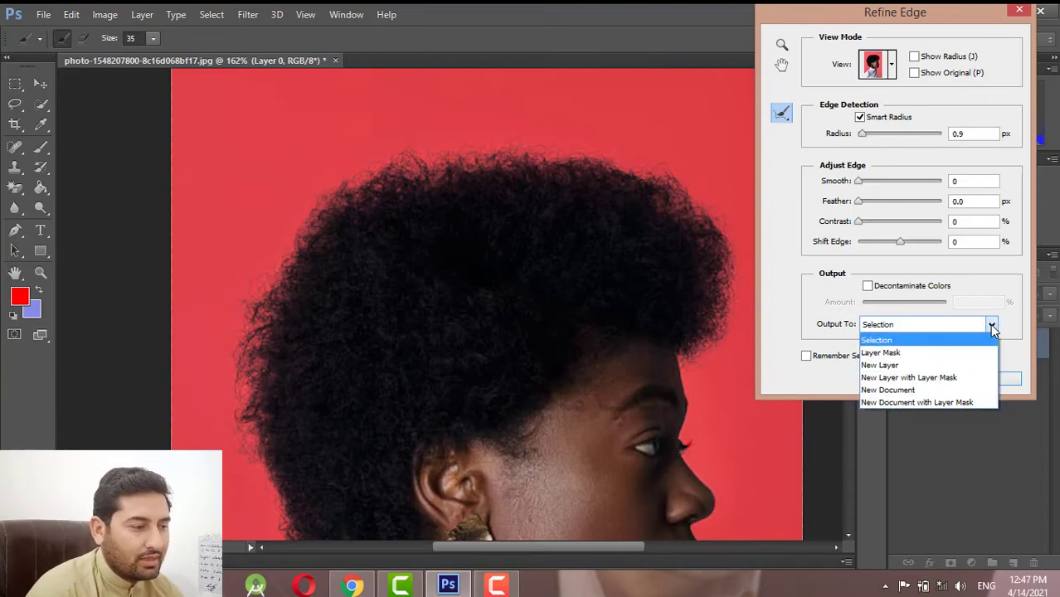
{"action": "left_click", "coordinate": [960, 379]}
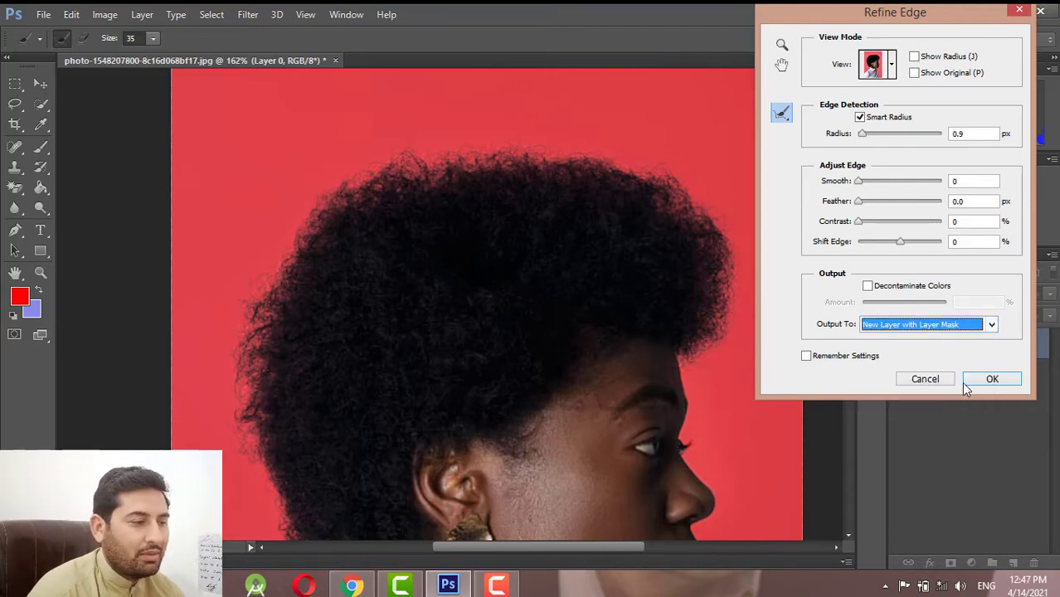
{"action": "left_click", "coordinate": [984, 386]}
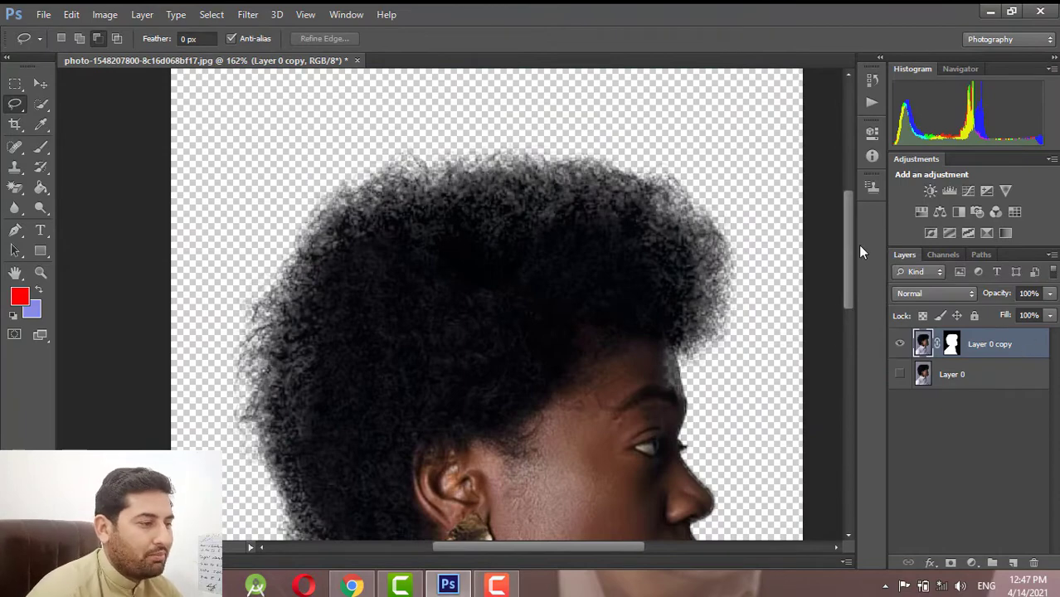
- Add a new empty layer between the masked cutout and the original Layer 0
{"action": "left_click_drag", "start_coordinate": [849, 245], "coordinate": [857, 296]}
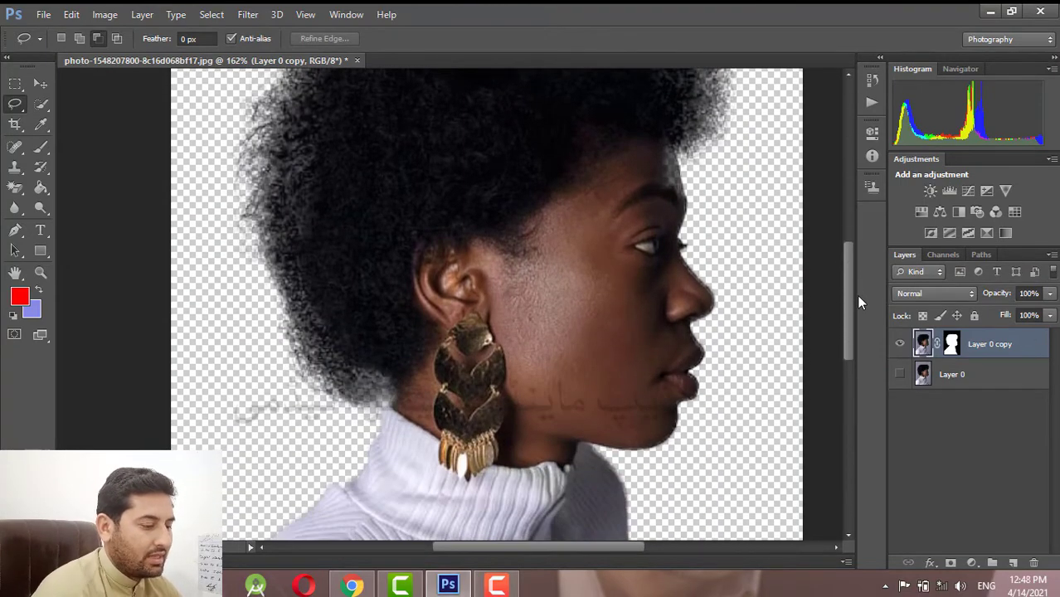
{"action": "key", "text": "ctrl+minus"}
{"action": "key", "text": "ctrl+minus"}
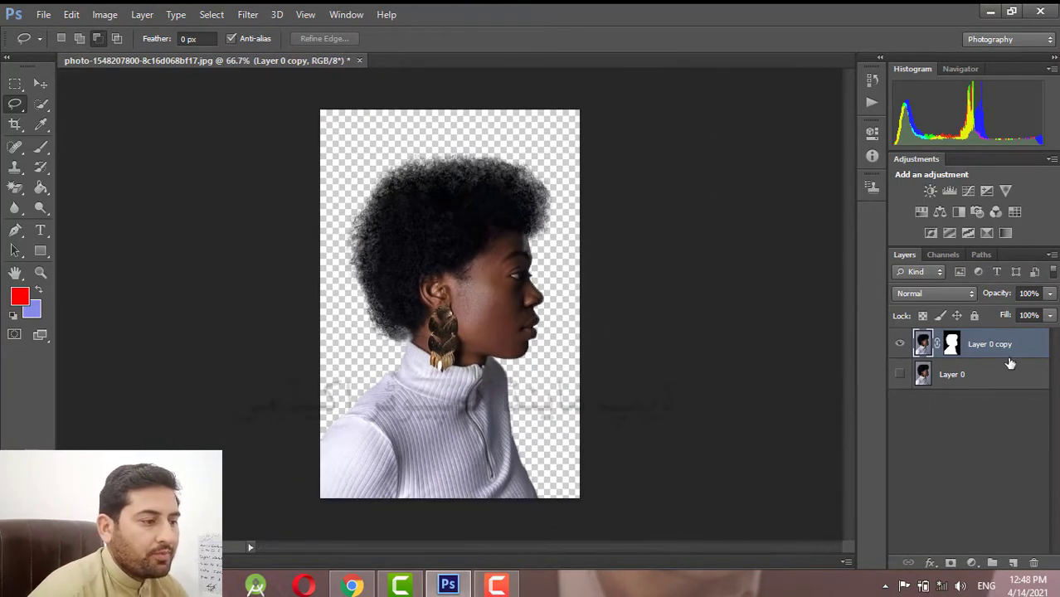
{"action": "left_click", "coordinate": [937, 380]}
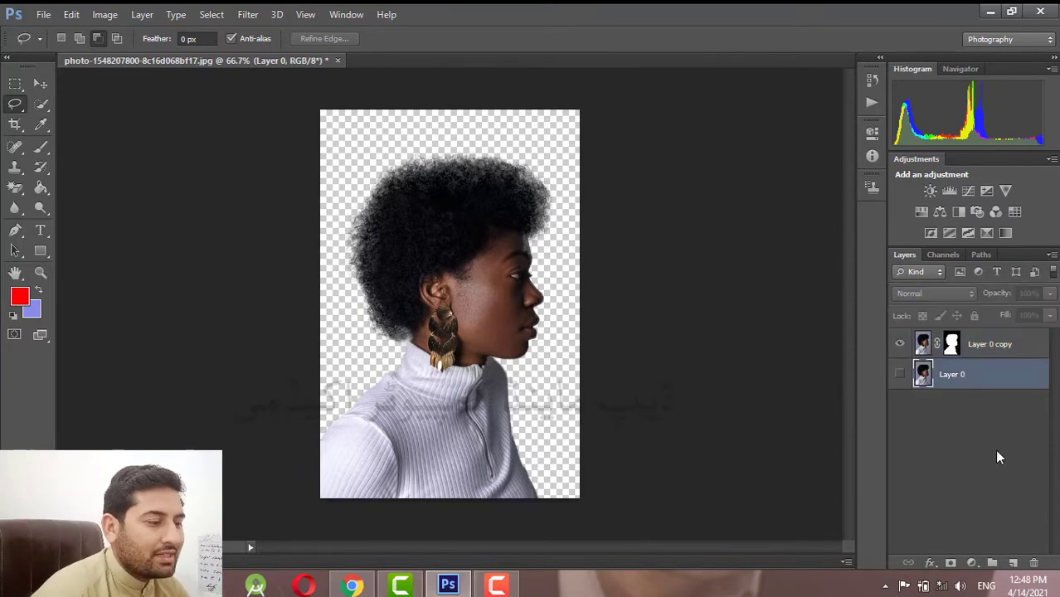
{"action": "left_click", "coordinate": [1013, 563]}
- Set the foreground colour to cyan 00d8ff and fill the new layer with it as a backdrop
{"action": "left_click", "coordinate": [19, 298]}
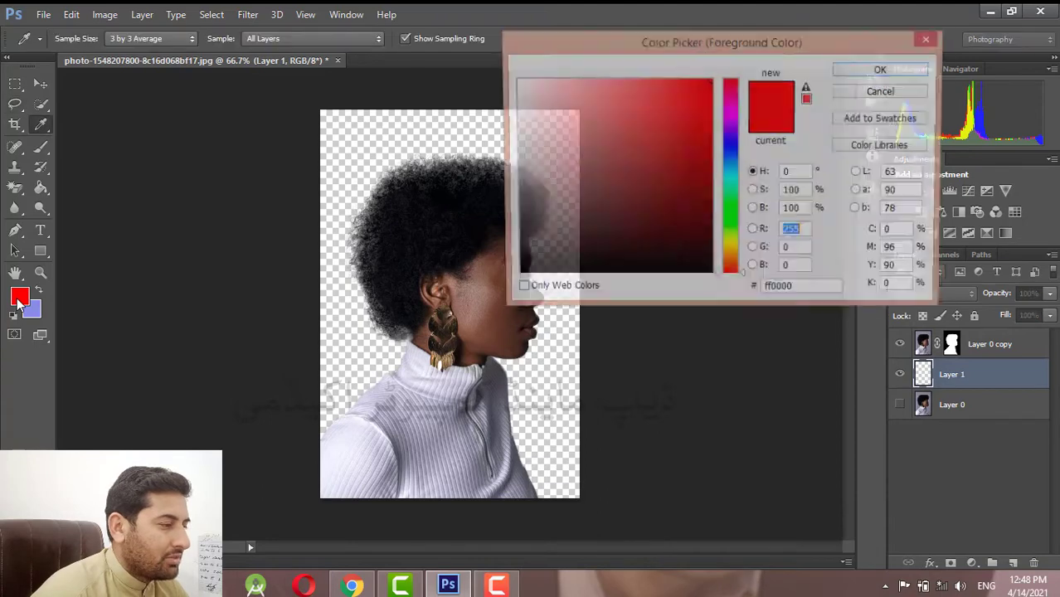
{"action": "left_click", "coordinate": [734, 152]}
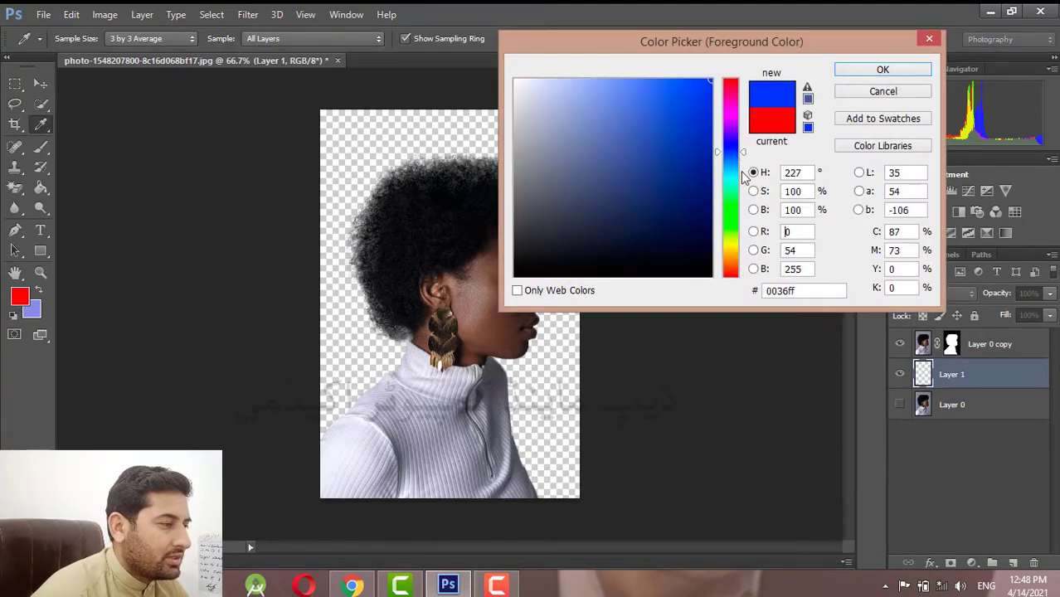
{"action": "left_click", "coordinate": [734, 173]}
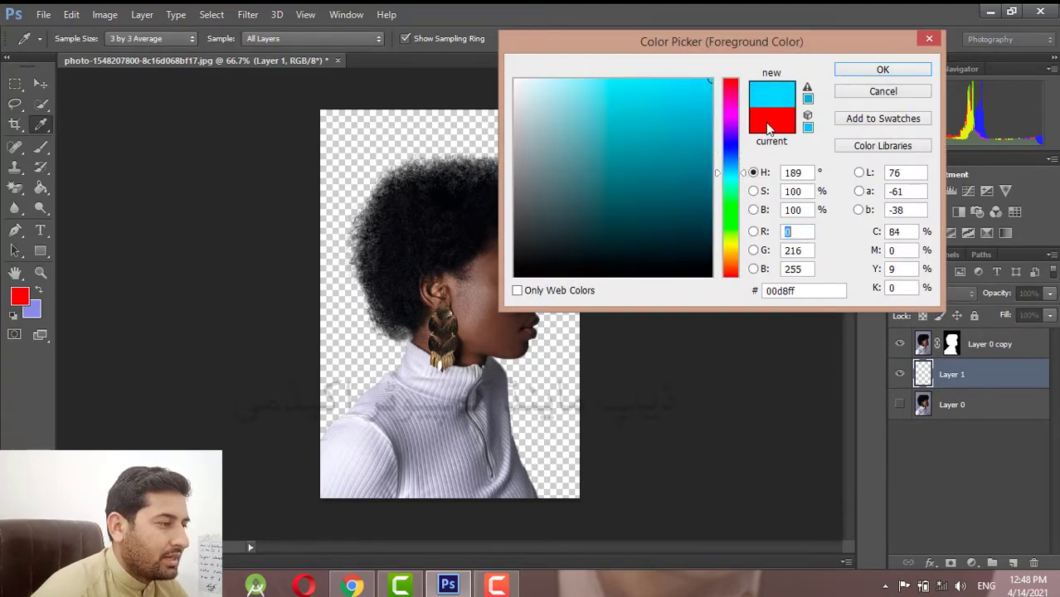
{"action": "left_click", "coordinate": [872, 71]}
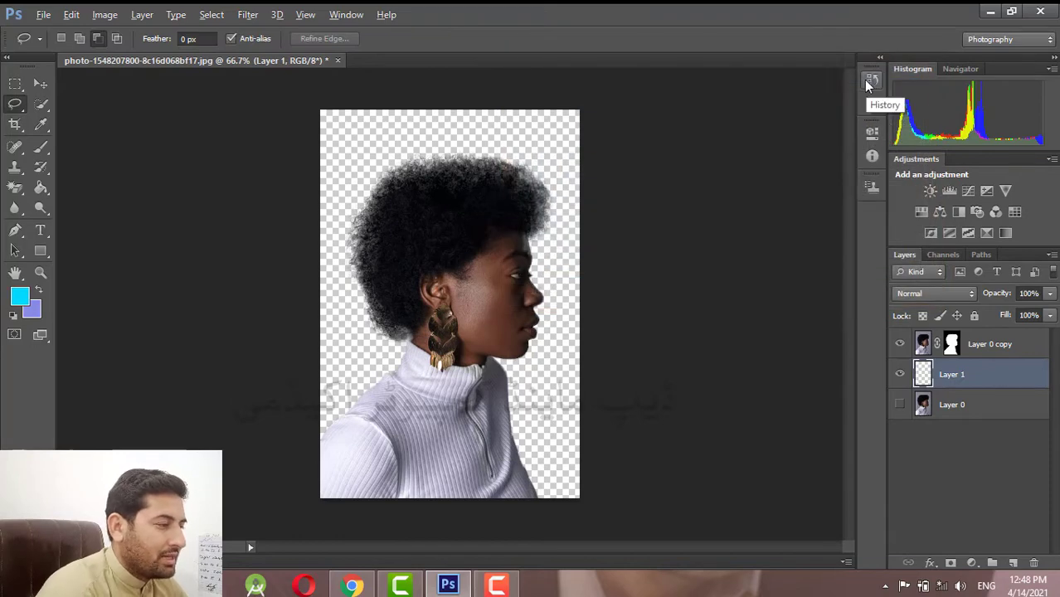
{"action": "key", "text": "alt+BackSpace"}
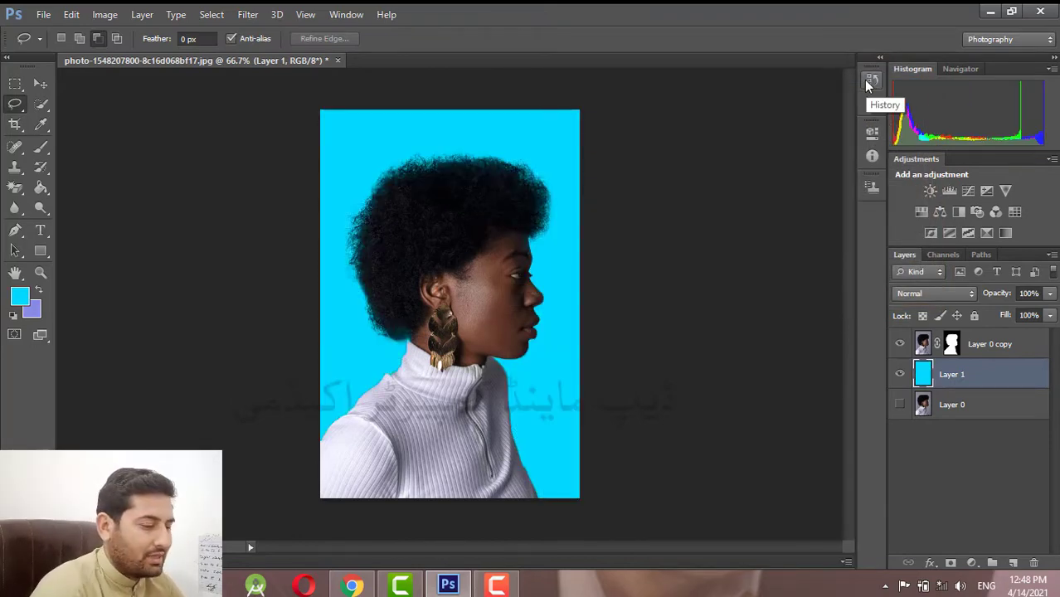
- Rename the masked cutout layer, Layer 0 copy, as "first img"
{"action": "key", "text": "ctrl+plus"}
{"action": "key", "text": "ctrl+plus"}
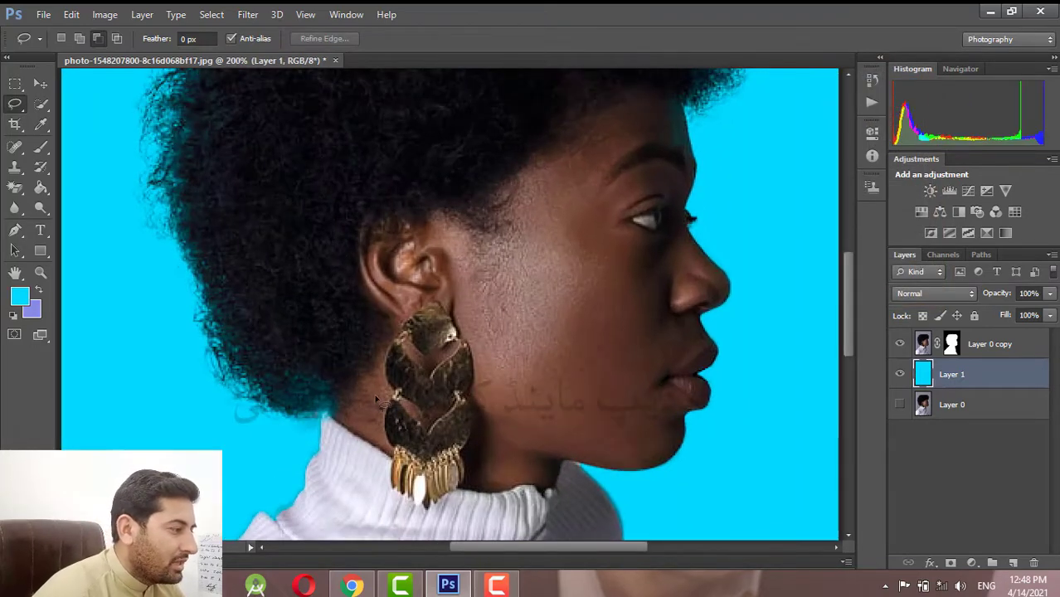
{"action": "scroll", "coordinate": [378, 401], "scroll_direction": "up", "scroll_amount": 5}
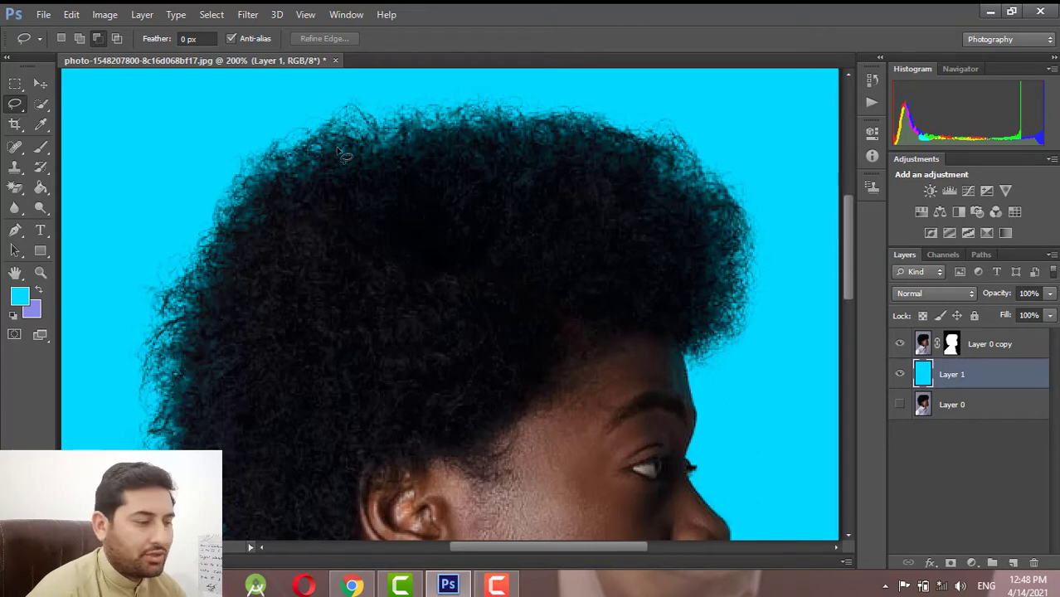
{"action": "left_click", "coordinate": [983, 343]}
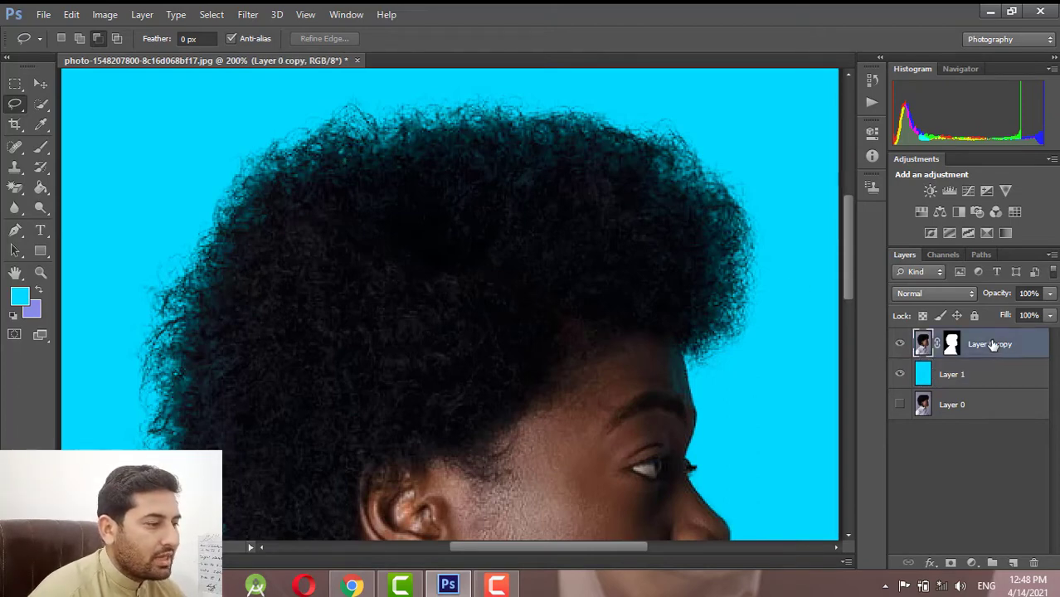
{"action": "scroll", "coordinate": [804, 343], "scroll_direction": "down", "scroll_amount": 1}
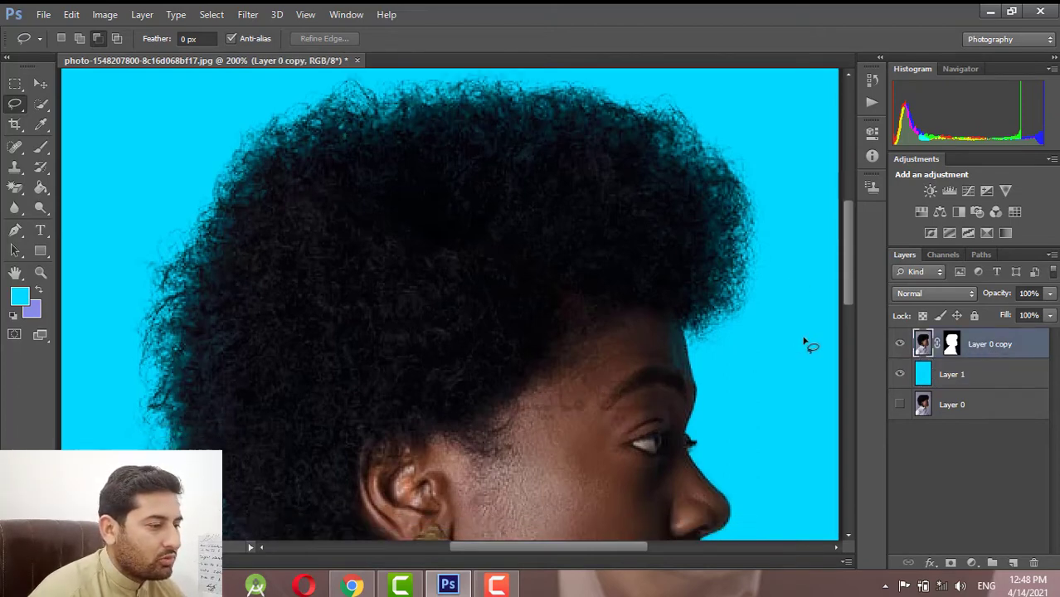
{"action": "double_click", "coordinate": [990, 344]}
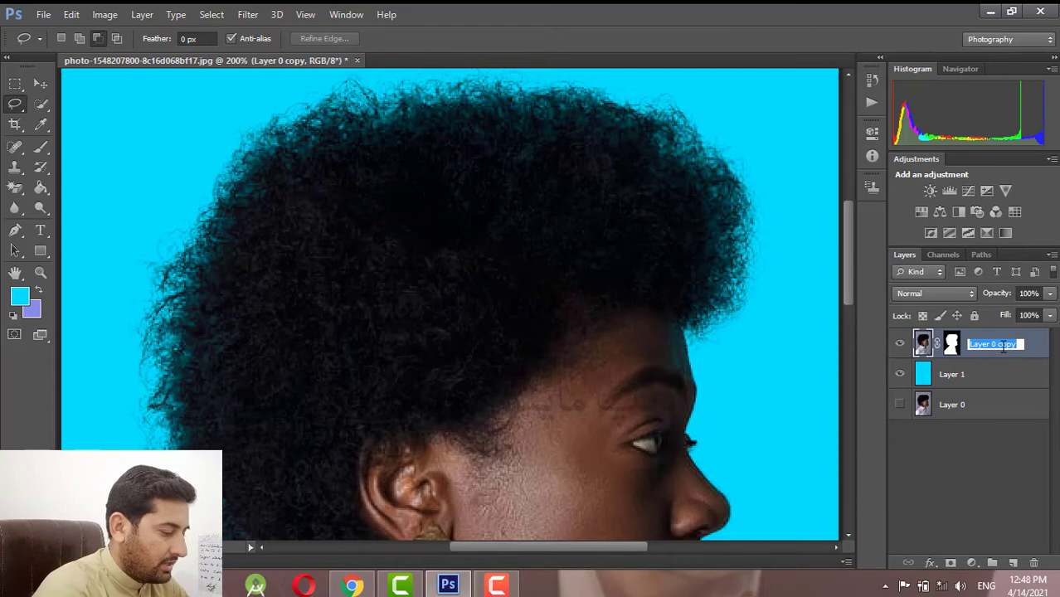
{"action": "key", "text": "BackSpace"}
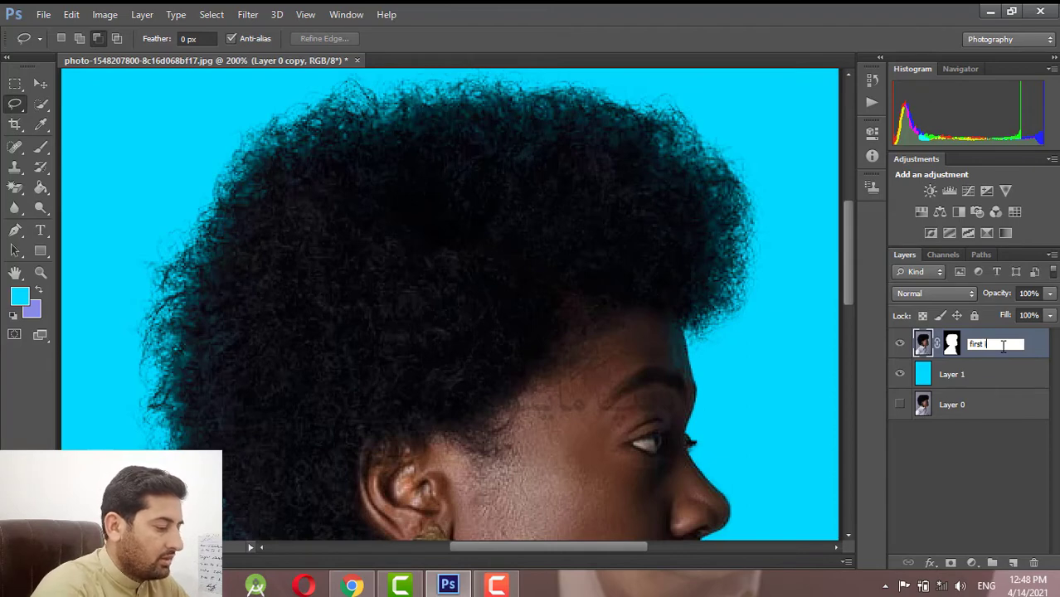
{"action": "key", "text": "Return"}
- Duplicate the "first img" layer and name the duplicate "2nd img"
{"action": "key", "text": "ctrl+j"}
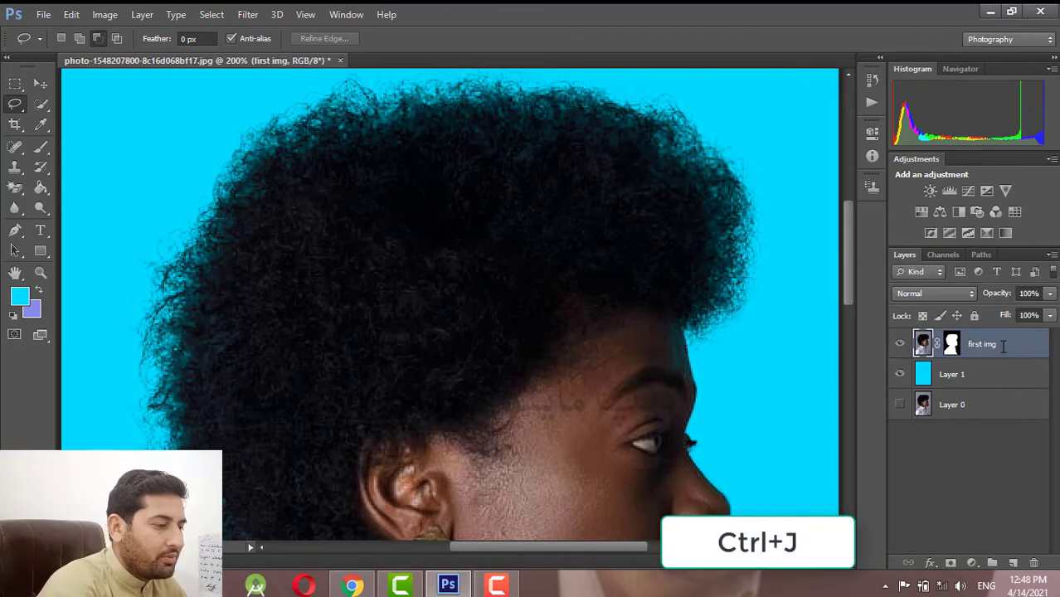
{"action": "double_click", "coordinate": [1002, 346]}
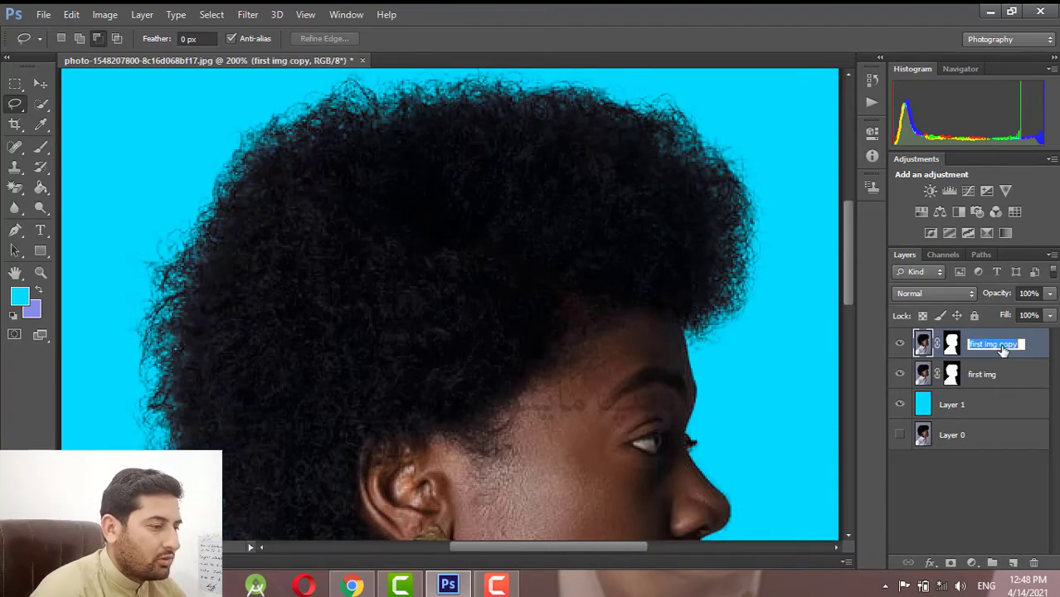
{"action": "type", "text": "2nd img"}
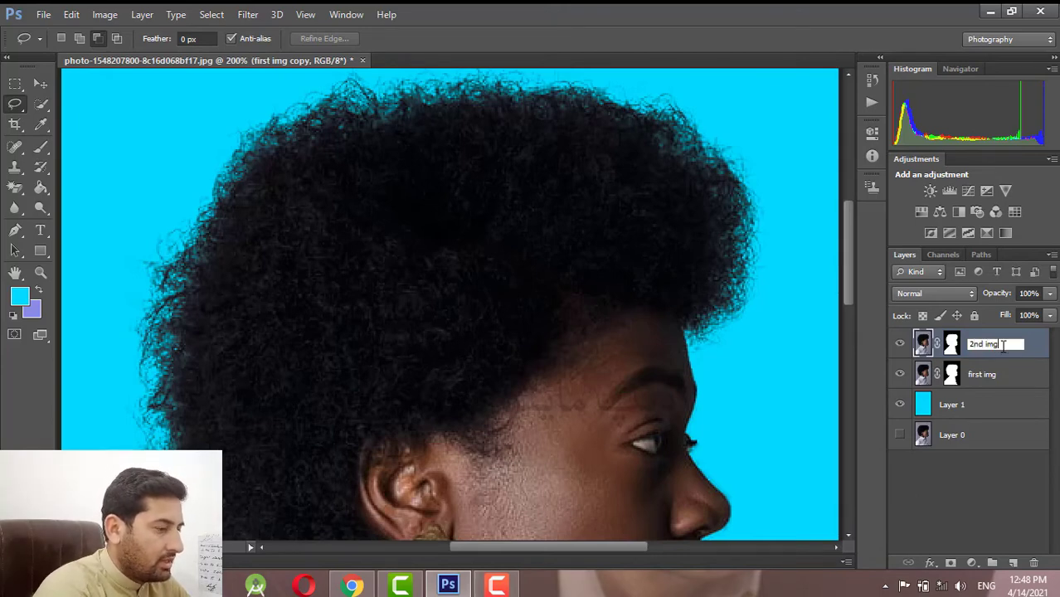
{"action": "key", "text": "Return"}
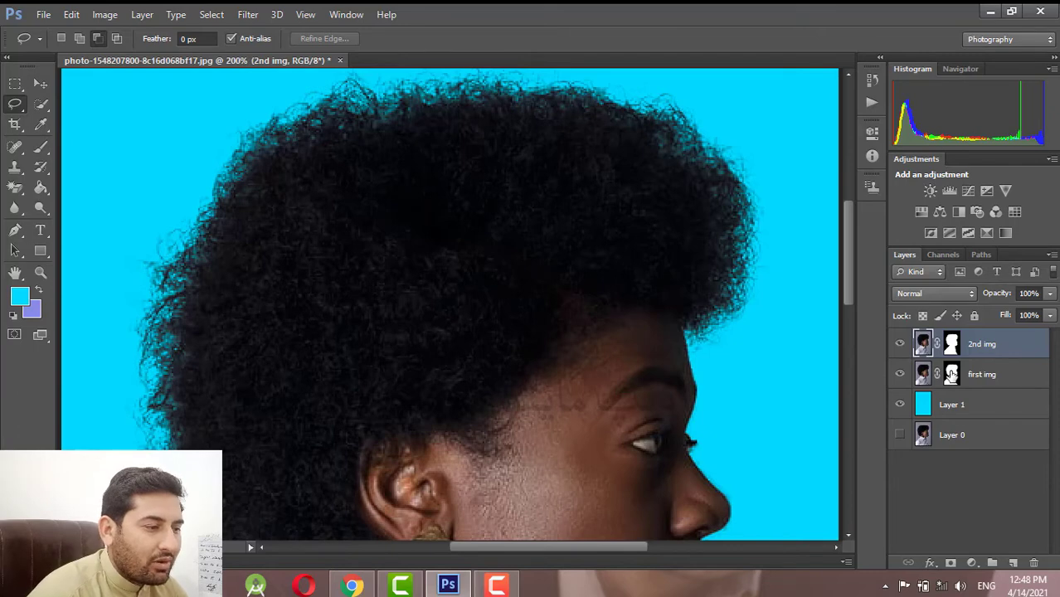
{"action": "left_click", "coordinate": [951, 374]}
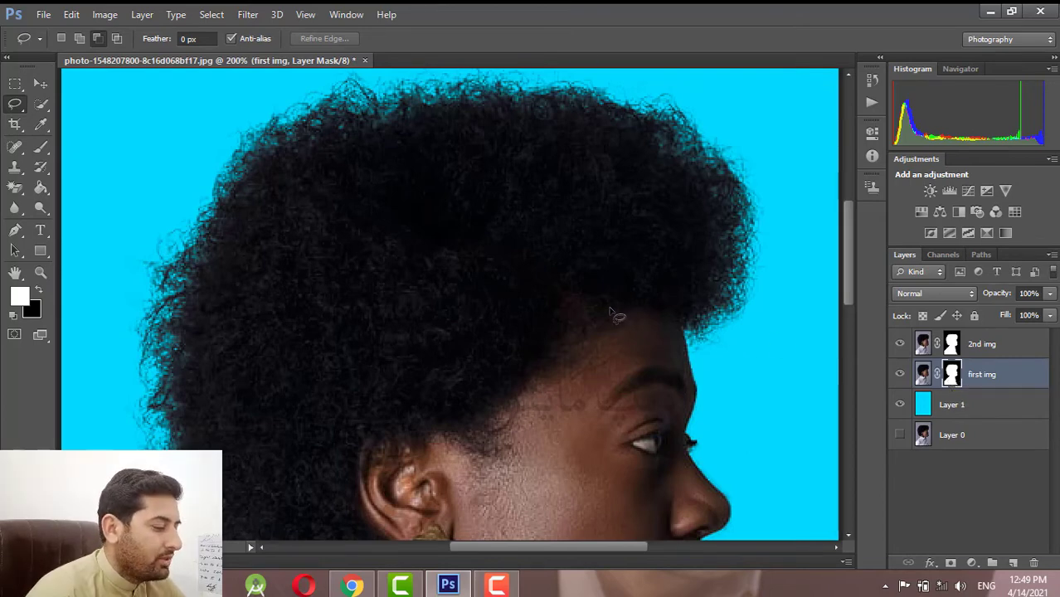
{"action": "key", "text": "ctrl+l"}
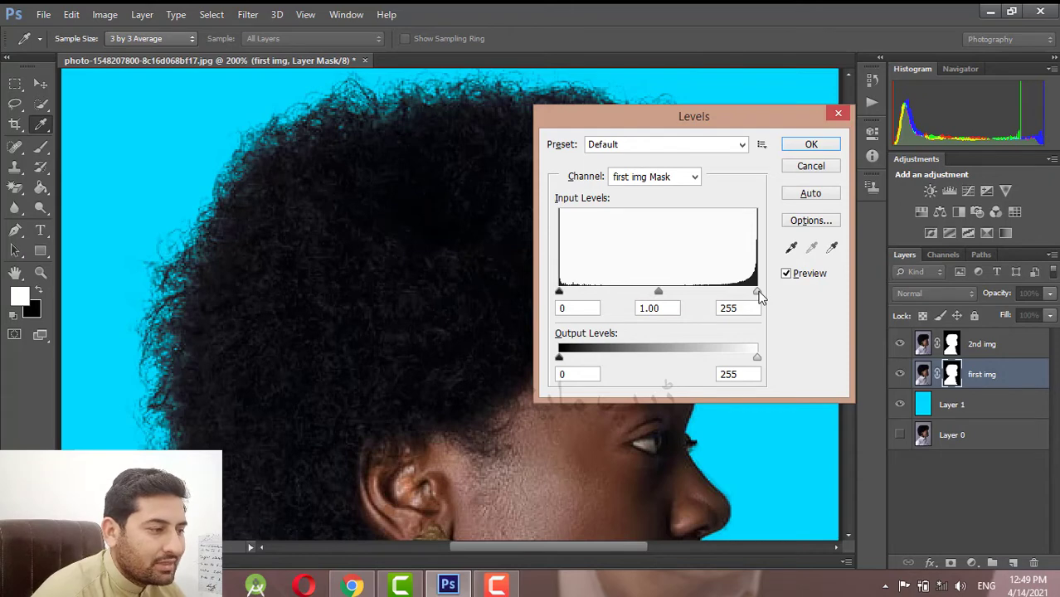
{"action": "left_click_drag", "start_coordinate": [758, 291], "coordinate": [737, 275]}
{"action": "left_click", "coordinate": [815, 165]}
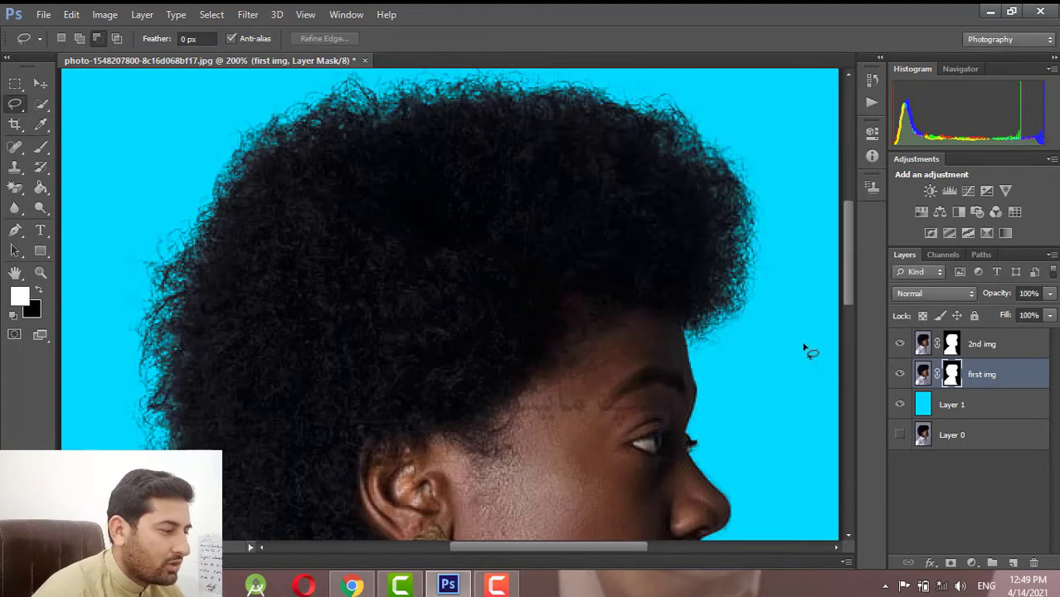
- Hide the "2nd img" layer and apply Levels to the "first img" layer mask with the white input level at 161
{"action": "key", "text": "ctrl+plus"}
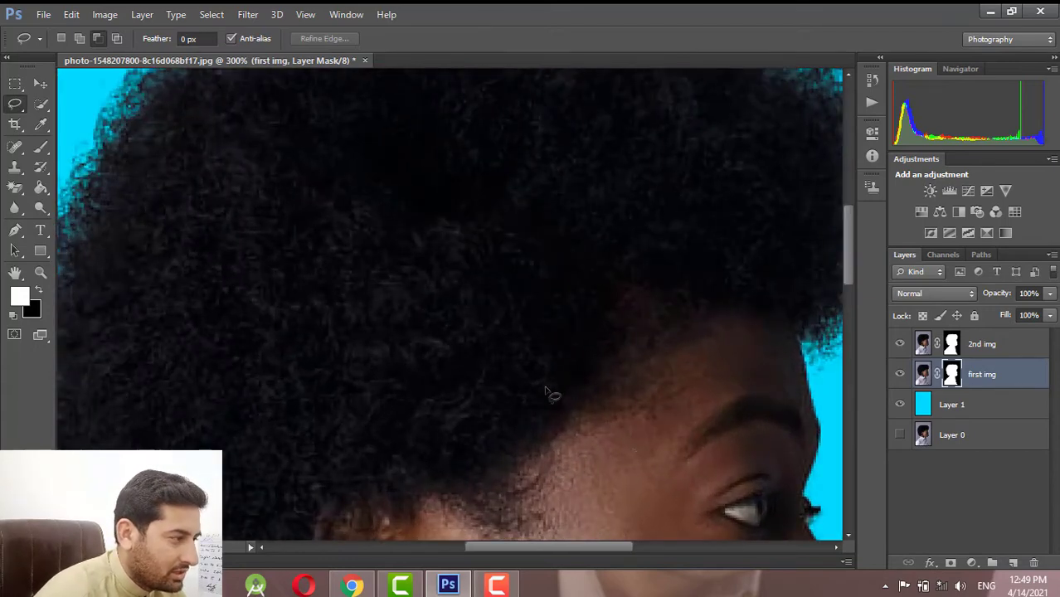
{"action": "scroll", "coordinate": [544, 364], "scroll_direction": "up", "scroll_amount": 3}
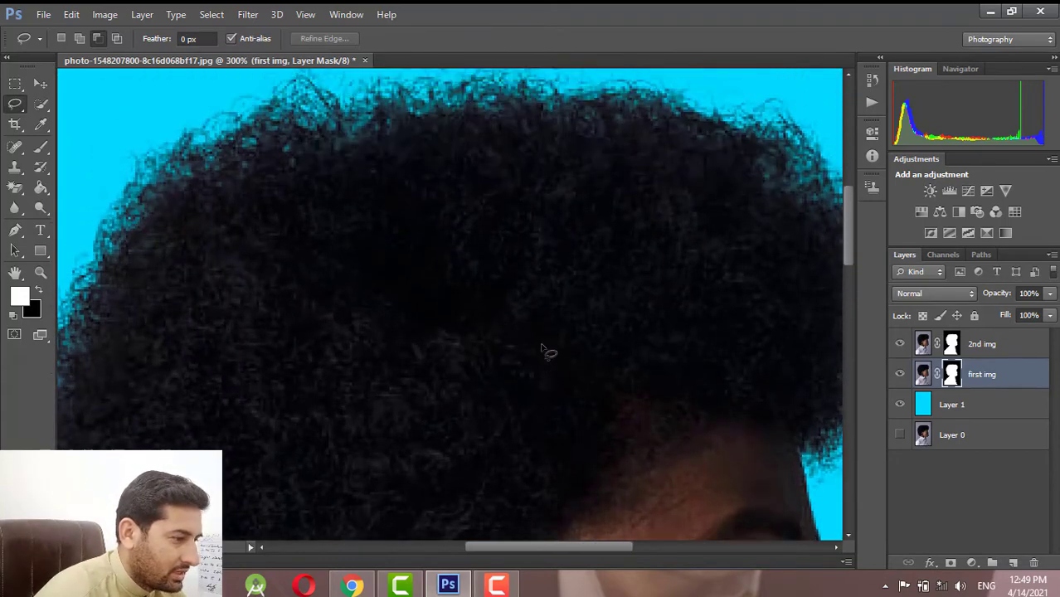
{"action": "left_click", "coordinate": [901, 344]}
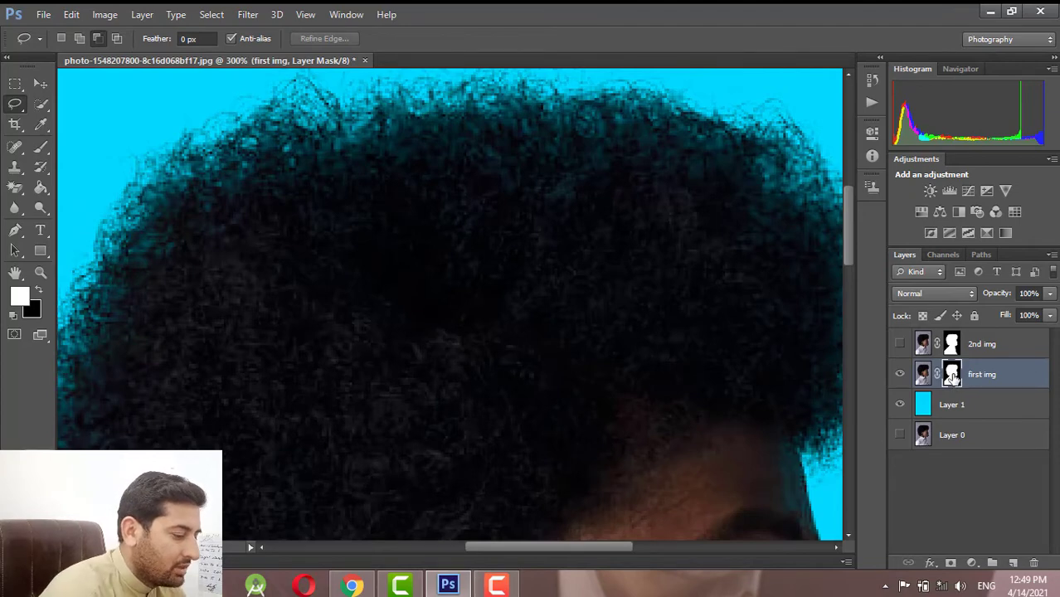
{"action": "key", "text": "ctrl+l"}
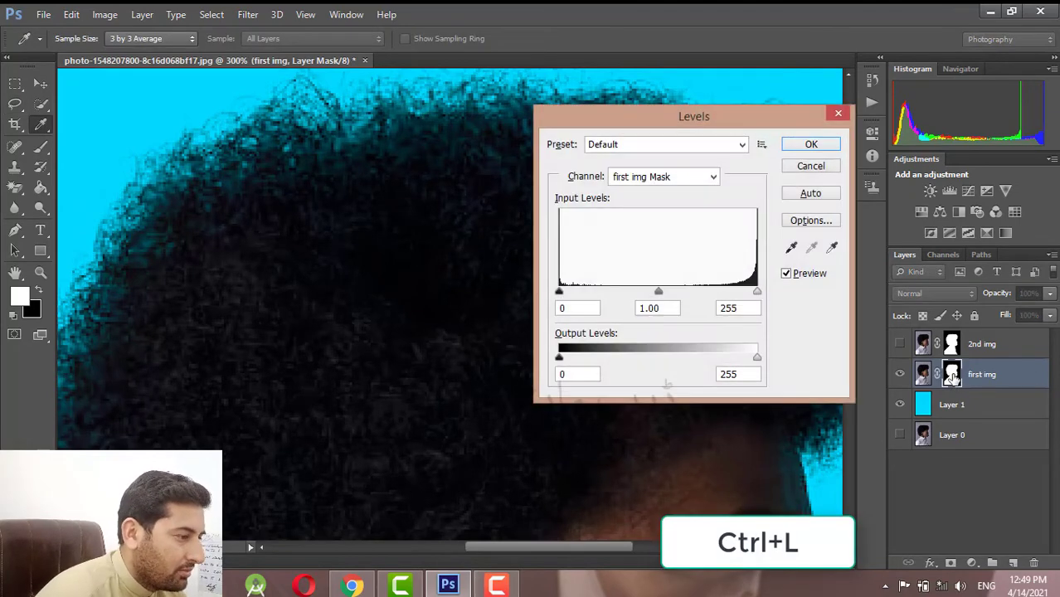
{"action": "left_click_drag", "start_coordinate": [756, 295], "coordinate": [685, 295]}
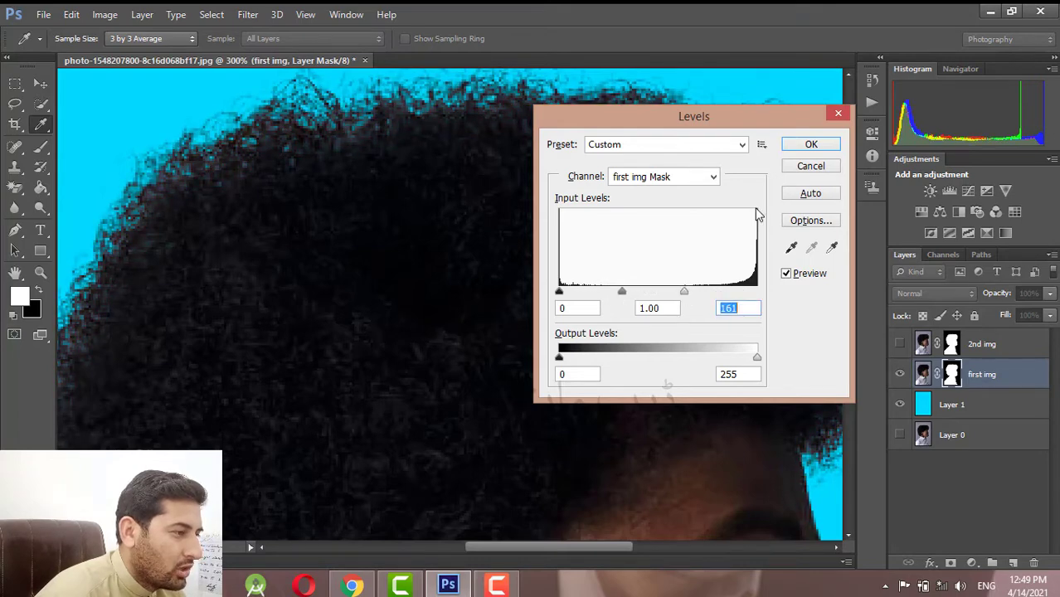
{"action": "left_click", "coordinate": [796, 145]}
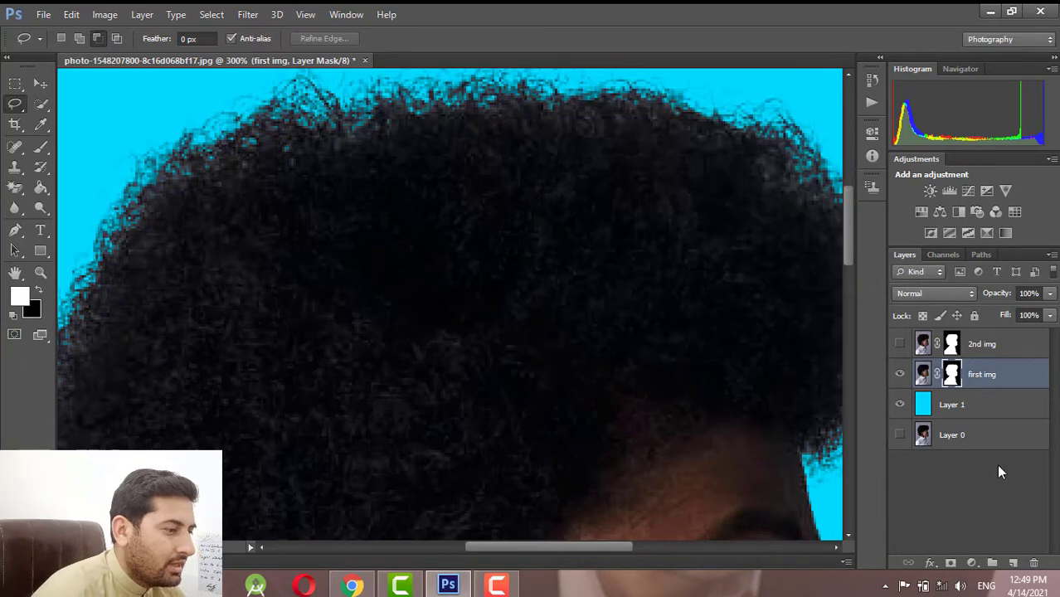
- Set the "first img" layer's blend mode to Multiply and show the "2nd img" layer again
{"action": "left_click", "coordinate": [957, 298]}
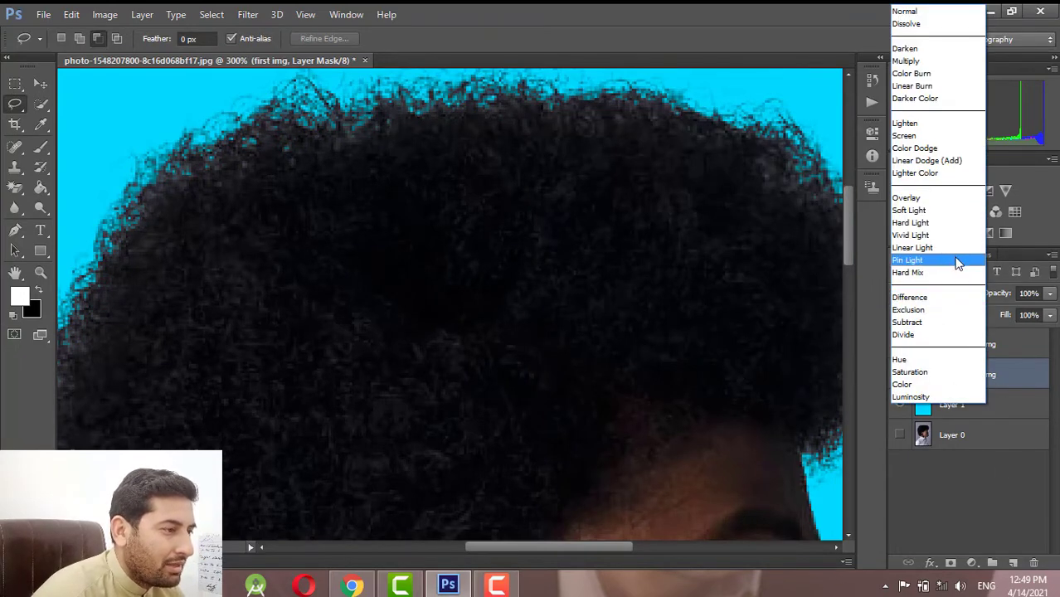
{"action": "left_click", "coordinate": [903, 62]}
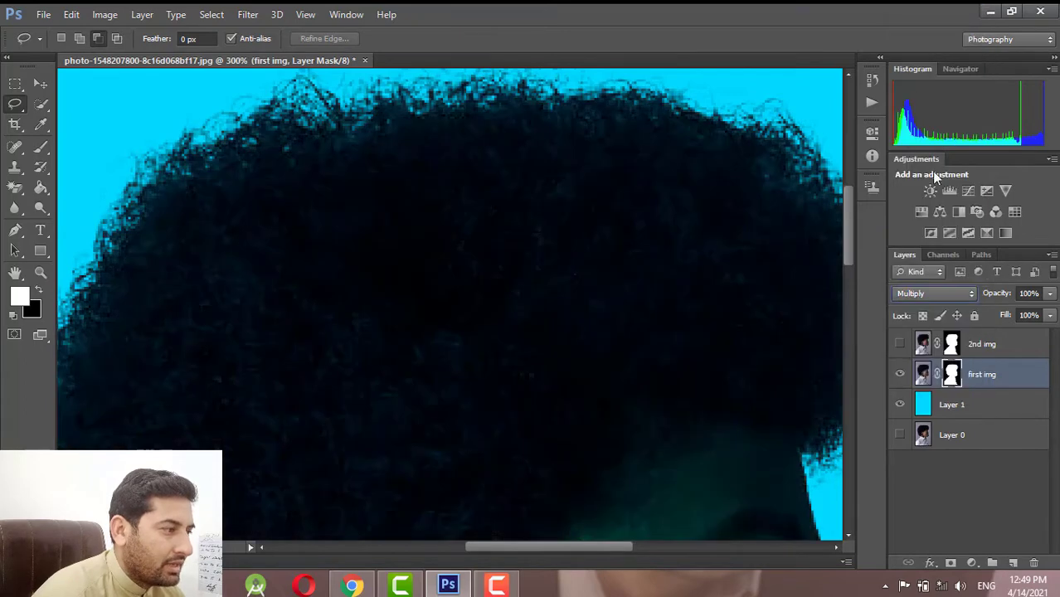
{"action": "left_click", "coordinate": [900, 344]}
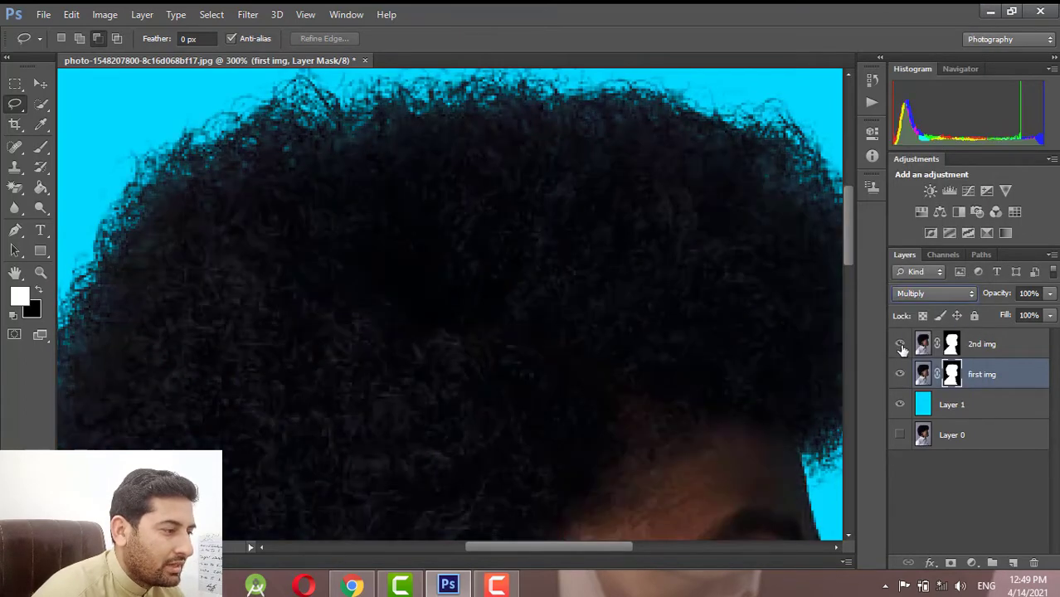
- Cycle through the blend modes of the "first img" layer and leave it on Color Dodge
{"action": "key", "text": "ctrl+minus"}
{"action": "key", "text": "ctrl+minus"}
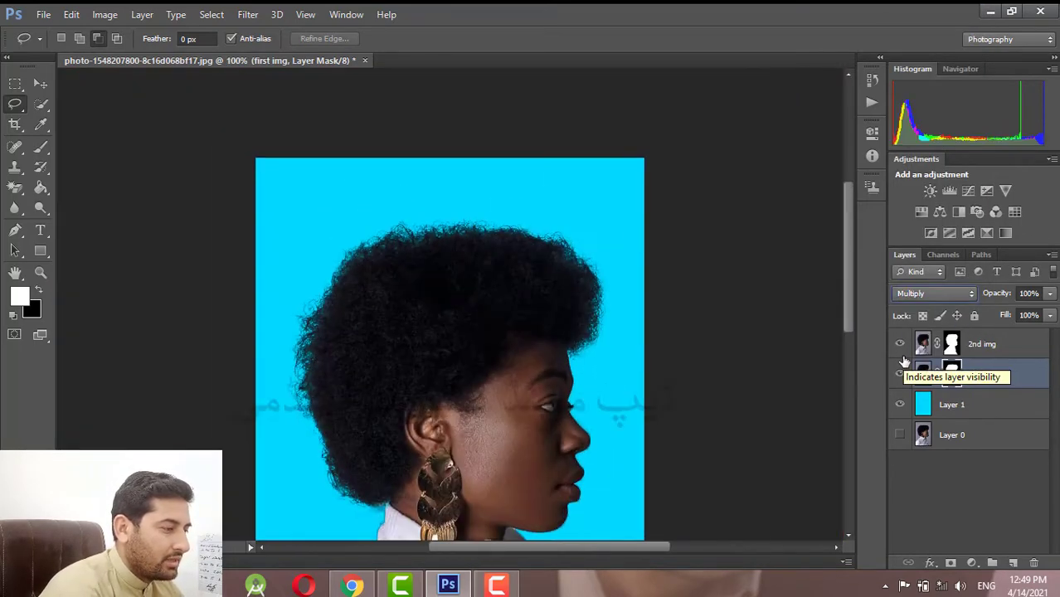
{"action": "key", "text": "Down"}
{"action": "key", "text": "Down"}
{"action": "key", "text": "Down"}
{"action": "key", "text": "Down"}
{"action": "key", "text": "Down"}
{"action": "key", "text": "Down"}
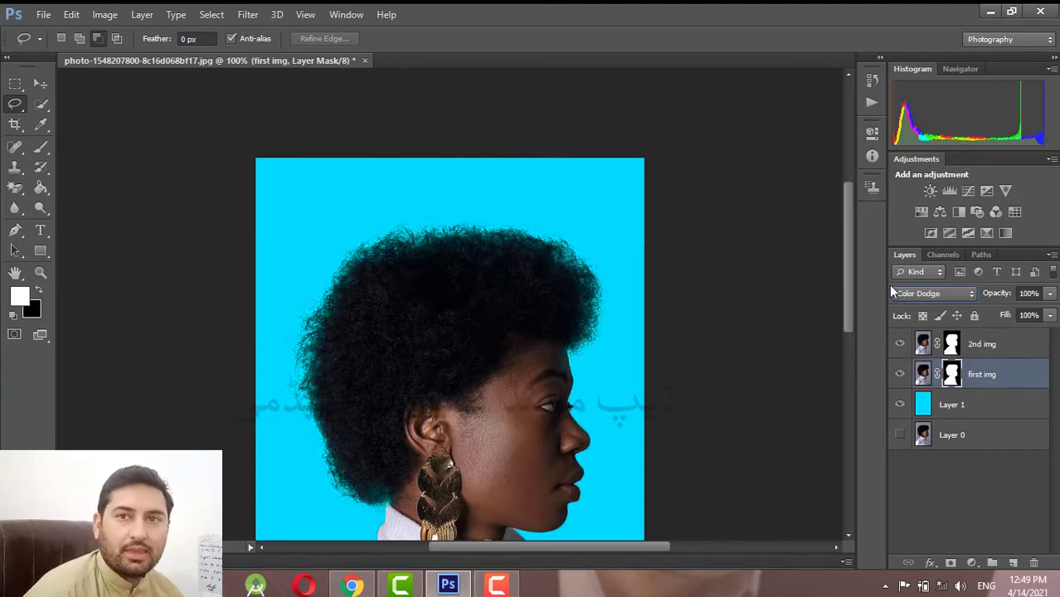
{"action": "left_click_drag", "start_coordinate": [848, 266], "coordinate": [854, 313]}
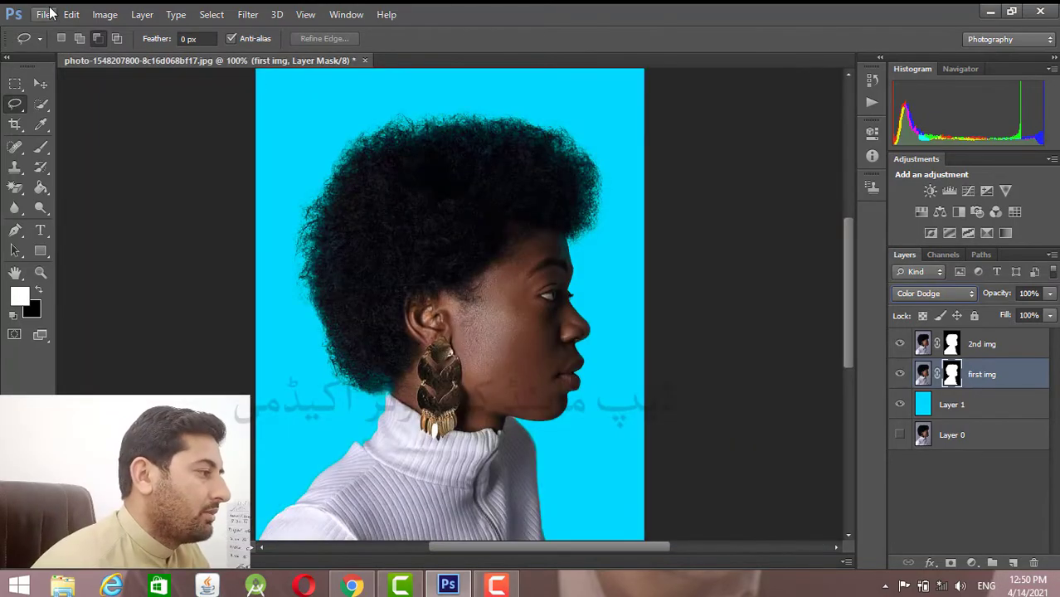
{"action": "left_click", "coordinate": [45, 14]}
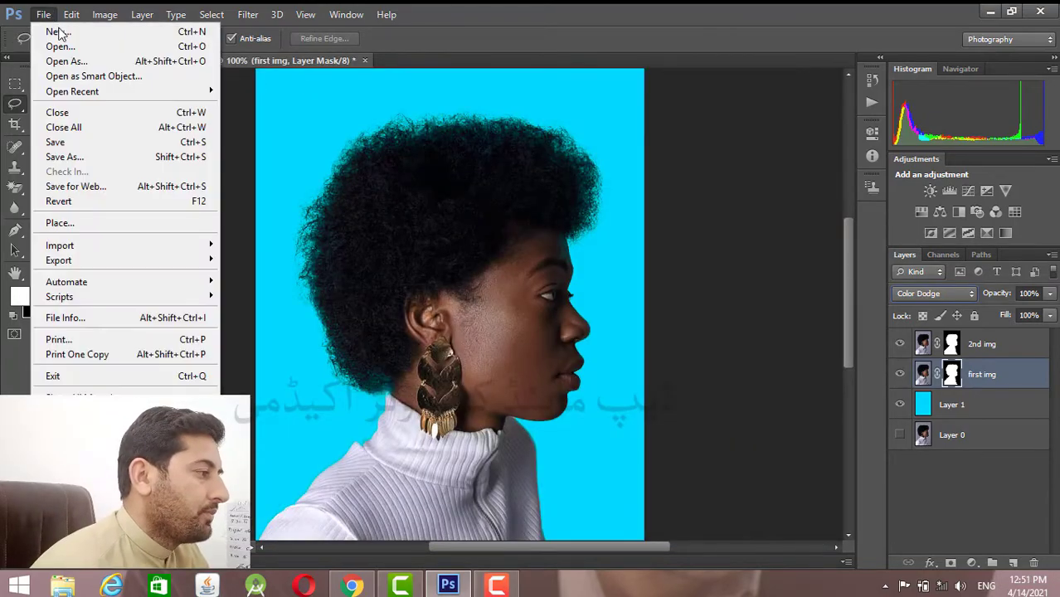
{"action": "left_click", "coordinate": [67, 45]}
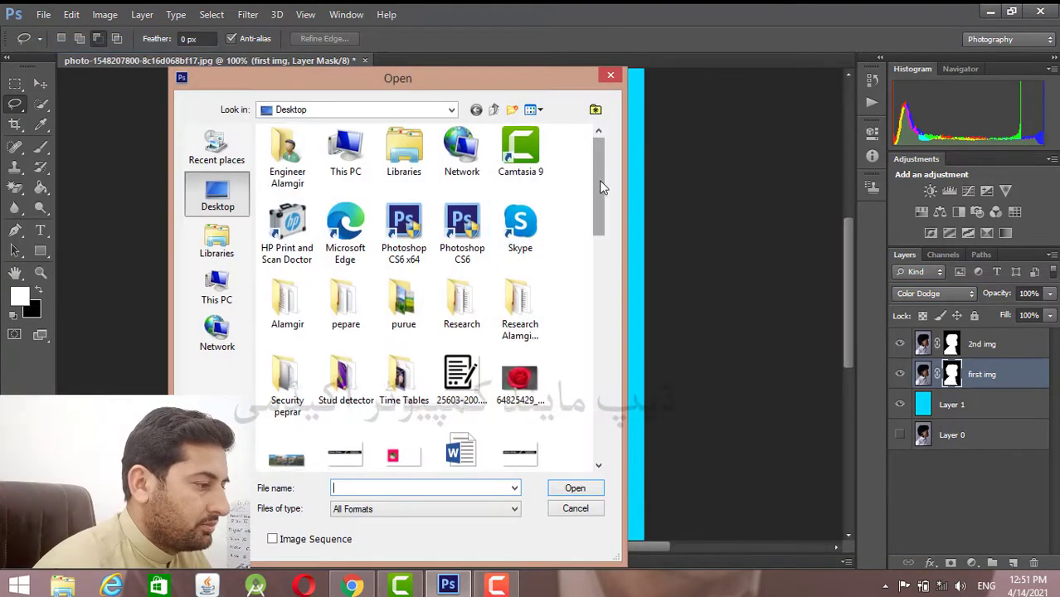
{"action": "left_click_drag", "start_coordinate": [595, 187], "coordinate": [595, 356]}
{"action": "double_click", "coordinate": [287, 397]}
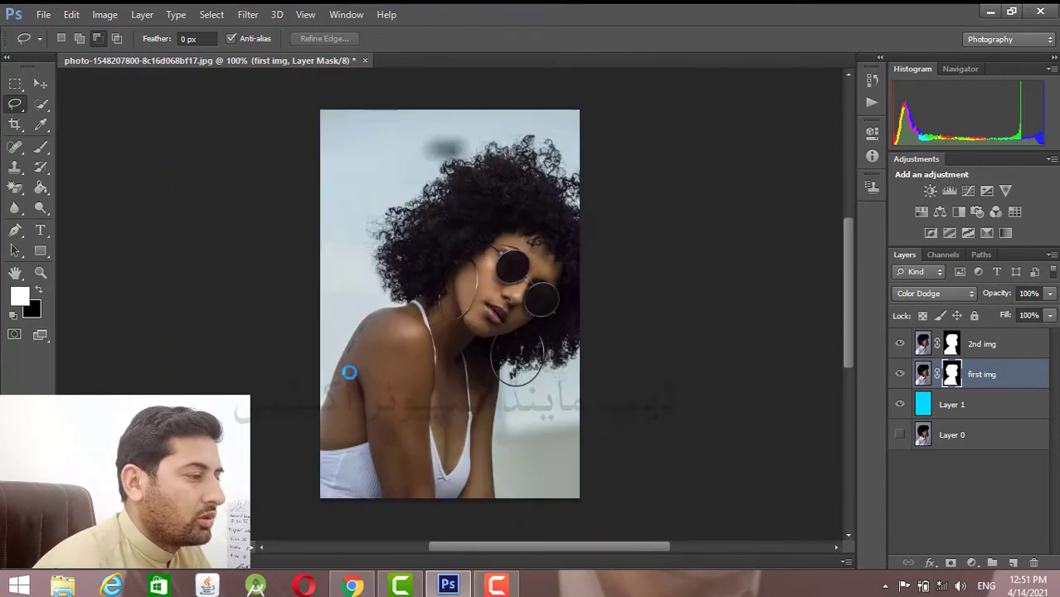
{"action": "key", "text": "ctrl+plus"}
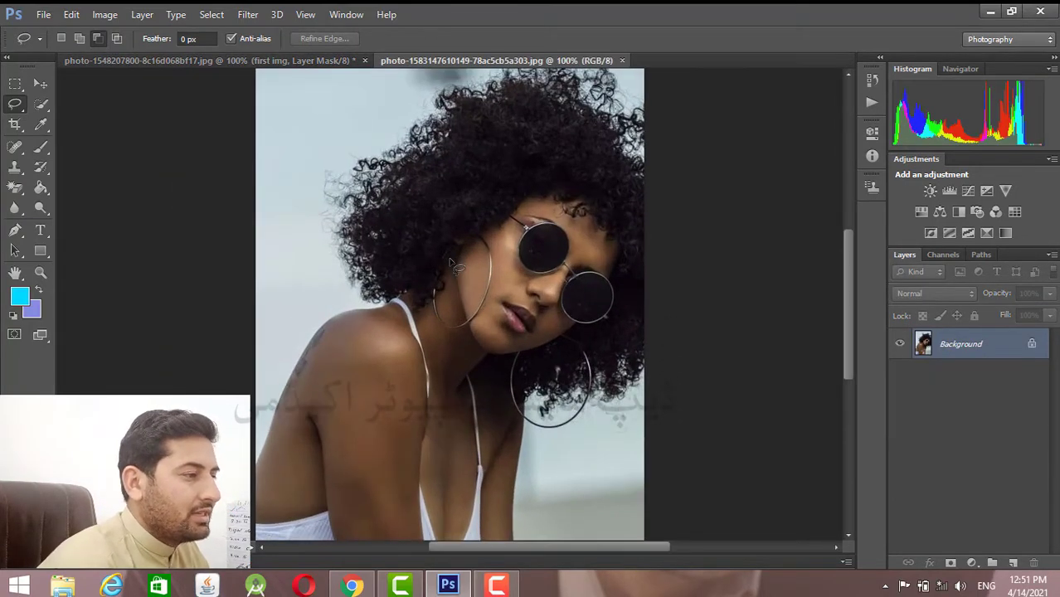
{"action": "scroll", "coordinate": [514, 199], "scroll_direction": "up", "scroll_amount": 1}
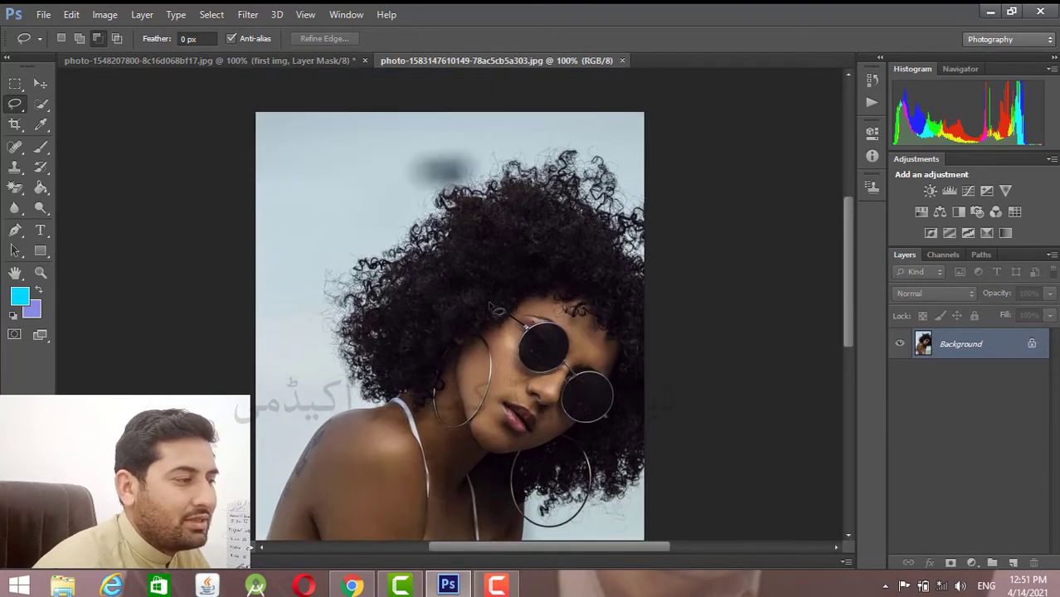
{"action": "double_click", "coordinate": [1009, 354]}
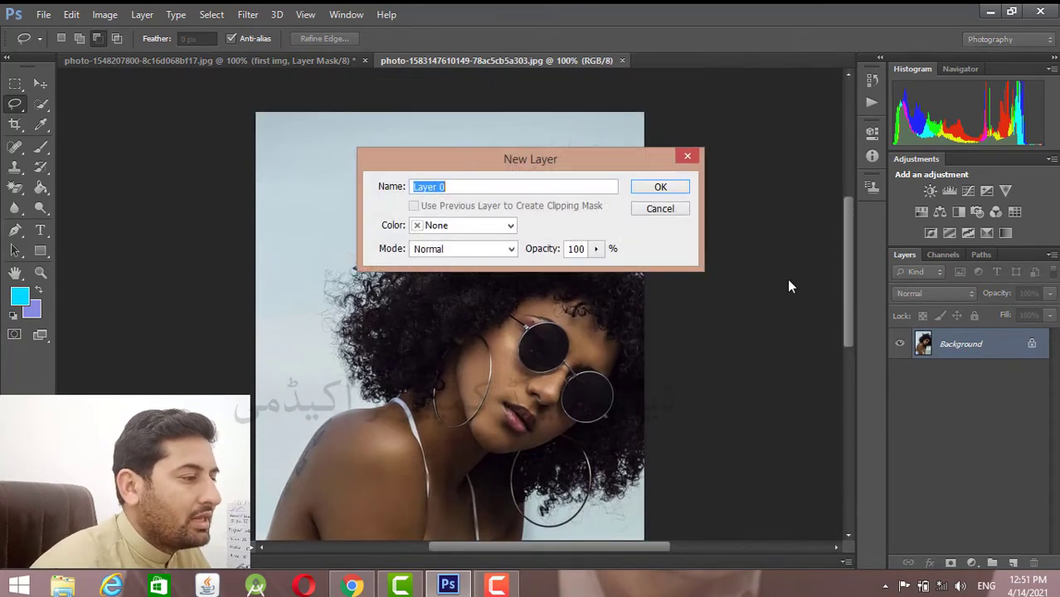
{"action": "left_click", "coordinate": [660, 187]}
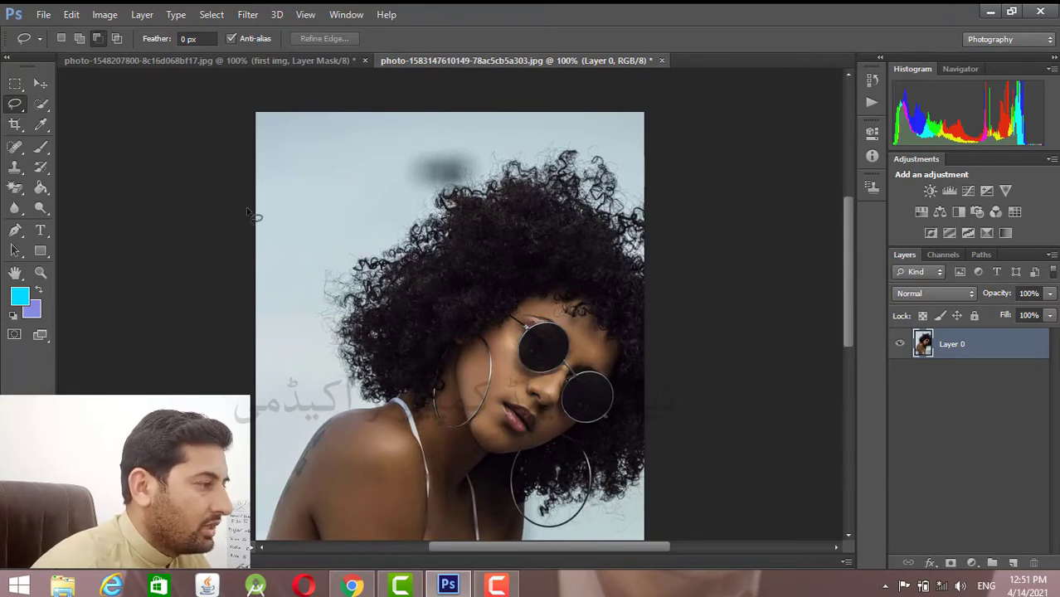
- Select the woman's hair, face and body with the Quick Selection tool
{"action": "left_click", "coordinate": [43, 106]}
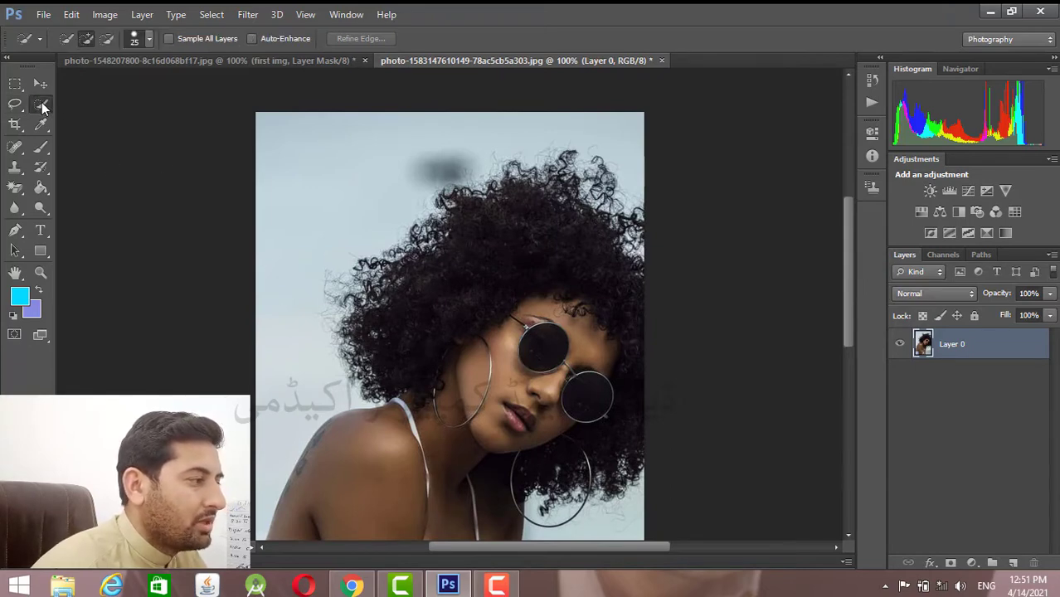
{"action": "left_click", "coordinate": [92, 103]}
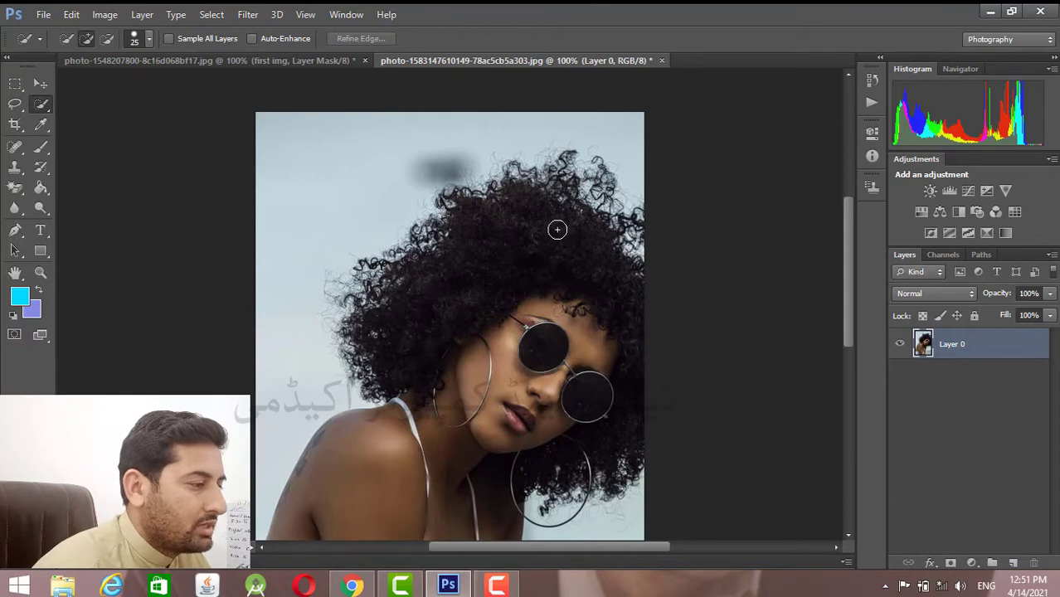
{"action": "left_click_drag", "start_coordinate": [453, 412], "coordinate": [452, 466]}
{"action": "scroll", "coordinate": [462, 409], "scroll_direction": "down", "scroll_amount": 3}
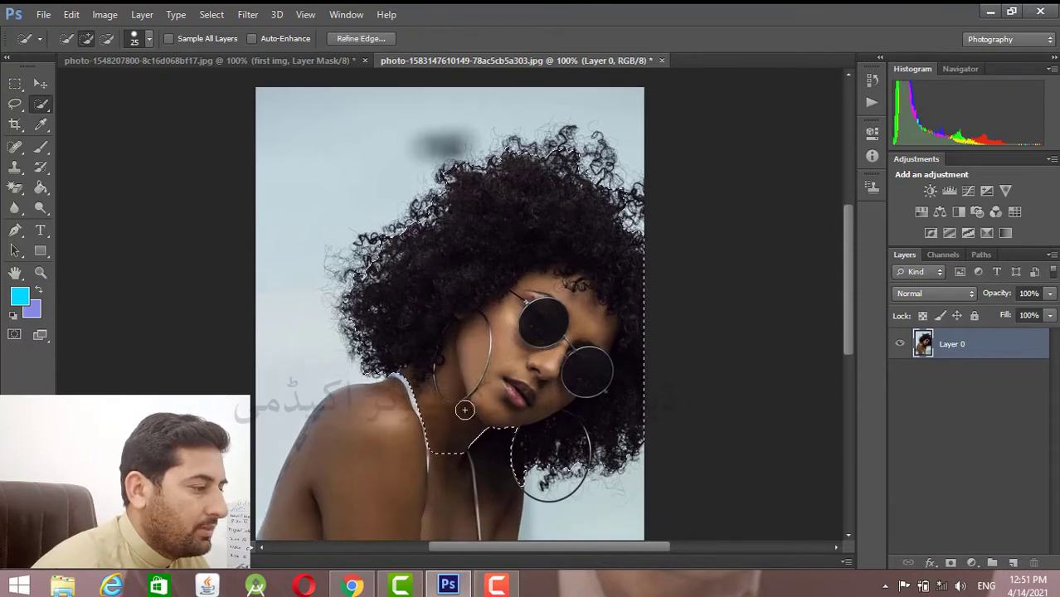
{"action": "left_click_drag", "start_coordinate": [377, 411], "coordinate": [429, 402]}
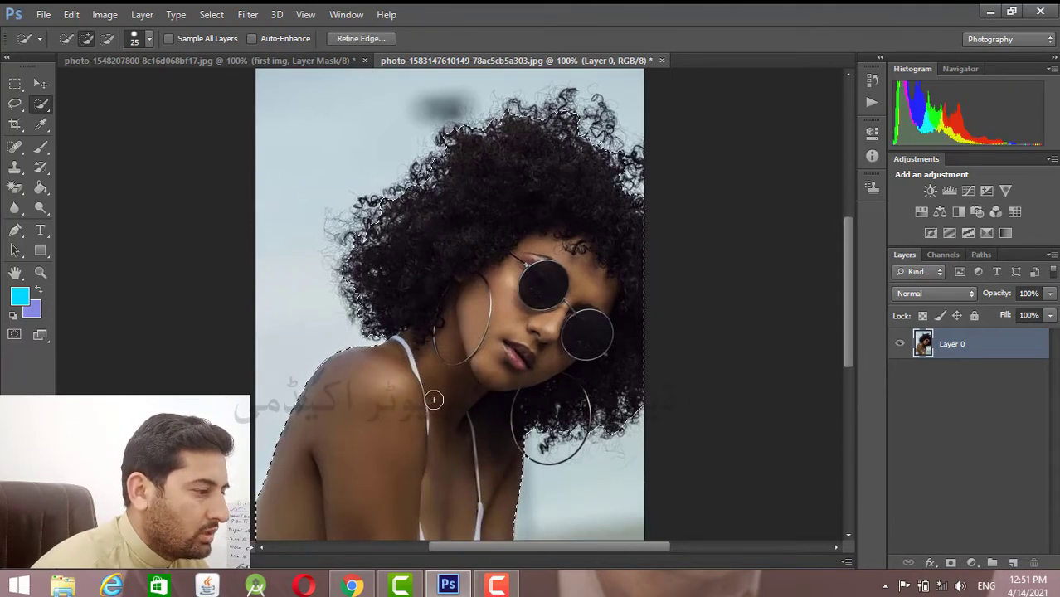
- Subtract the outer curly hair edge from the selection with the Lasso tool, including the lower hair by the large earring
{"action": "scroll", "coordinate": [433, 387], "scroll_direction": "up", "scroll_amount": 3}
{"action": "key", "text": "ctrl+plus"}
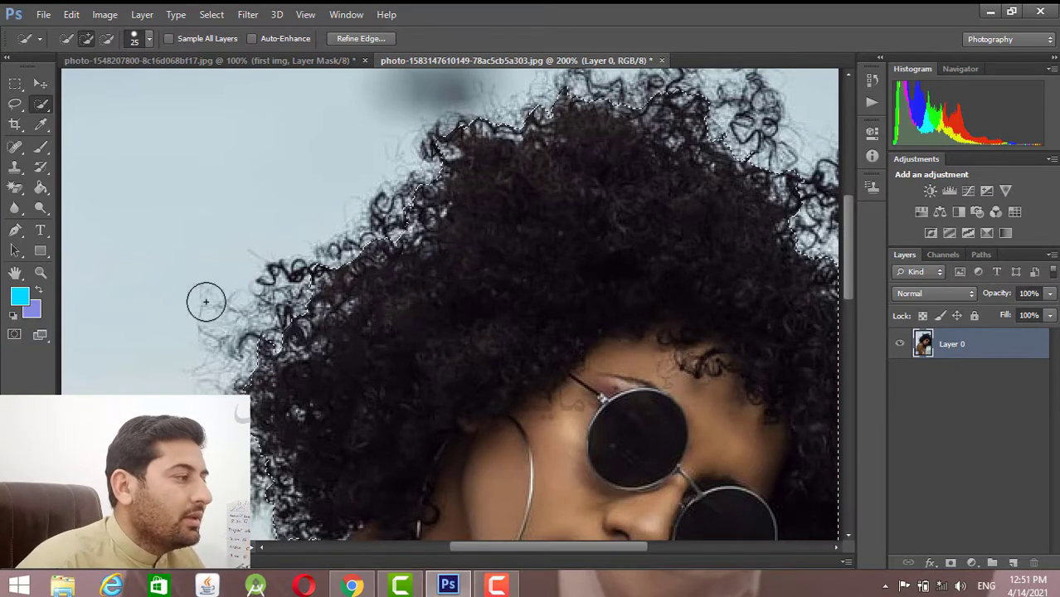
{"action": "left_click", "coordinate": [19, 105]}
{"action": "left_click", "coordinate": [80, 102]}
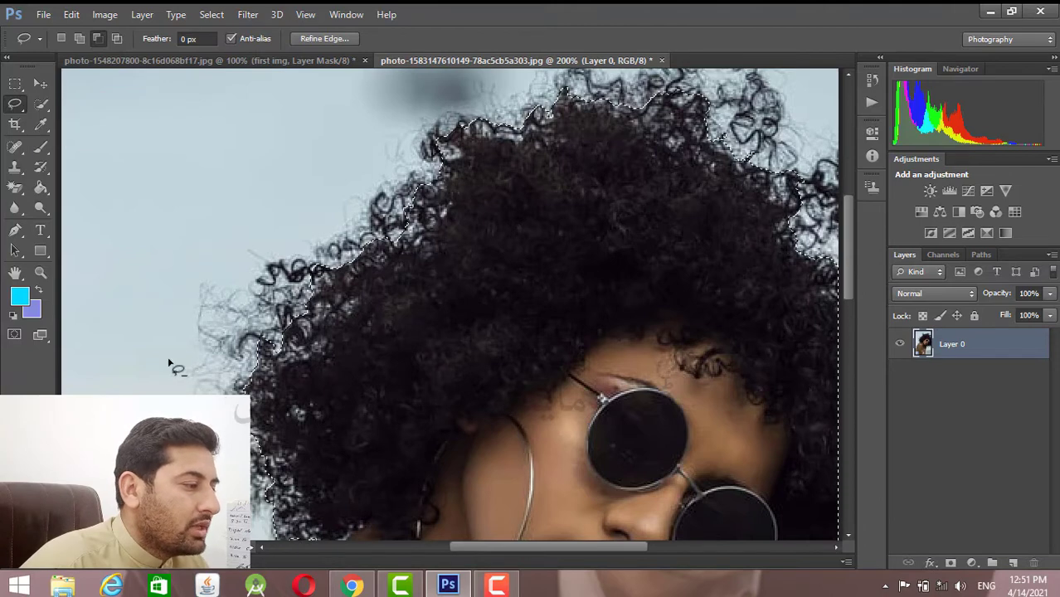
{"action": "scroll", "coordinate": [322, 491], "scroll_direction": "down", "scroll_amount": 2}
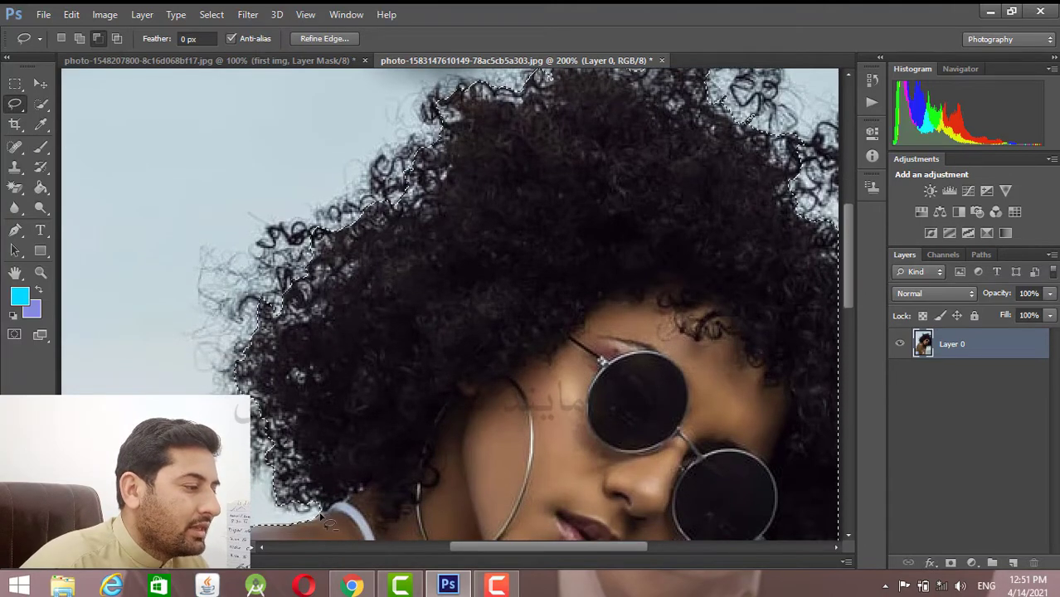
{"action": "left_click_drag", "start_coordinate": [353, 485], "coordinate": [327, 471]}
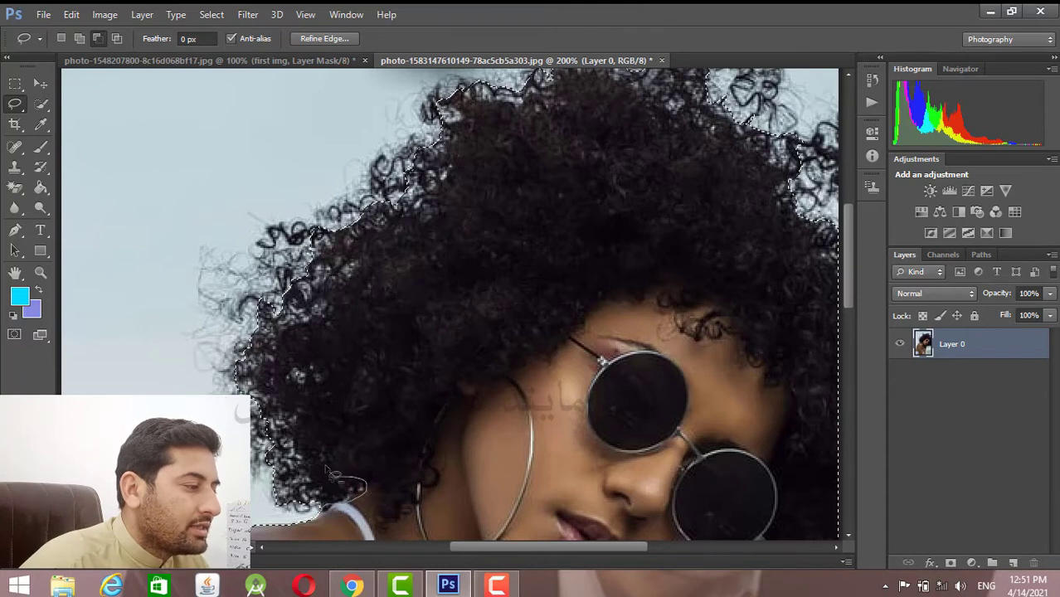
{"action": "mouse_move", "coordinate": [332, 377]}
{"action": "left_mouse_down"}
{"action": "mouse_move", "coordinate": [335, 336]}
{"action": "mouse_move", "coordinate": [401, 238]}
{"action": "mouse_move", "coordinate": [490, 189]}
{"action": "left_mouse_up"}
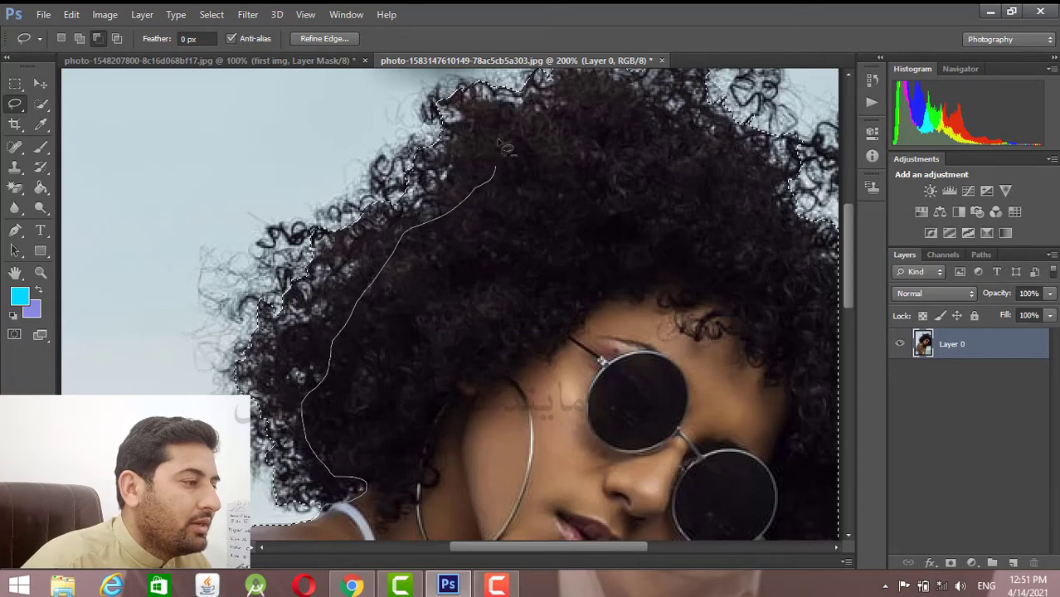
{"action": "mouse_move", "coordinate": [502, 130]}
{"action": "left_mouse_down"}
{"action": "mouse_move", "coordinate": [645, 103]}
{"action": "mouse_move", "coordinate": [713, 149]}
{"action": "left_mouse_up"}
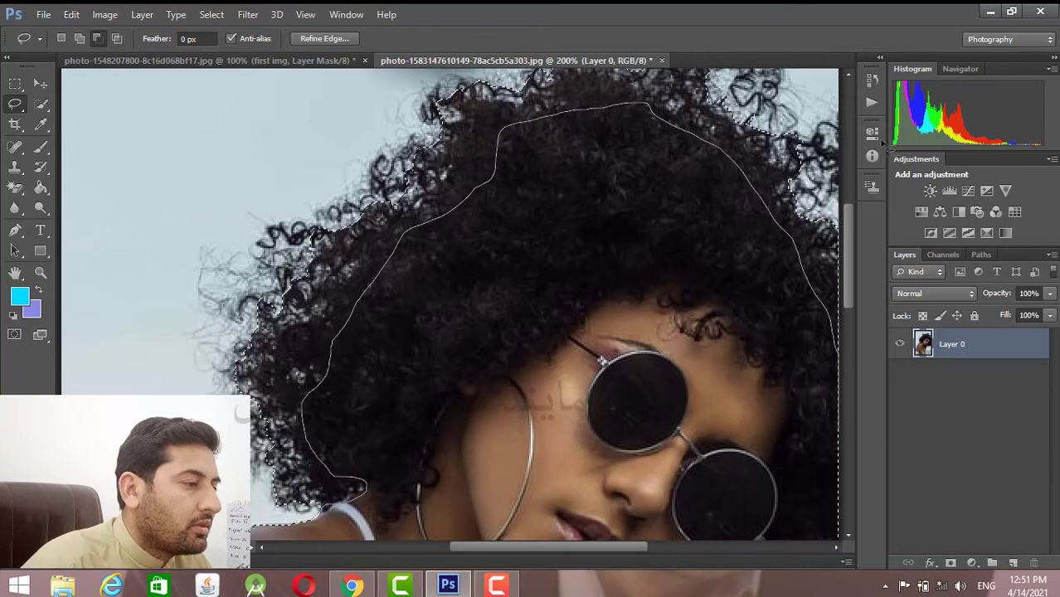
{"action": "mouse_move", "coordinate": [234, 69]}
{"action": "left_mouse_down"}
{"action": "mouse_move", "coordinate": [133, 203]}
{"action": "mouse_move", "coordinate": [123, 353]}
{"action": "left_mouse_up"}
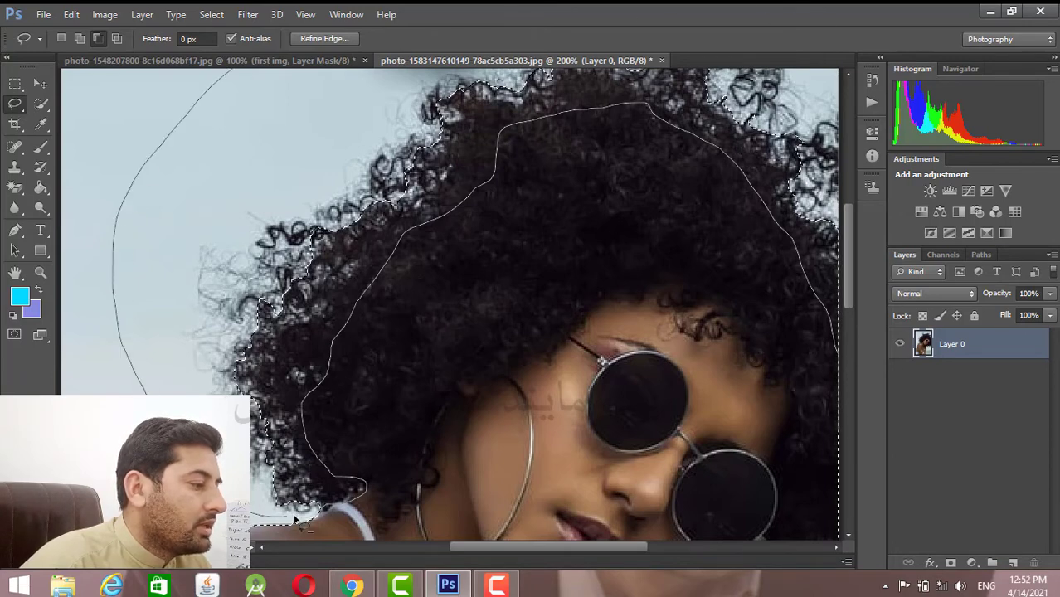
{"action": "left_click_drag", "start_coordinate": [330, 516], "coordinate": [331, 518]}
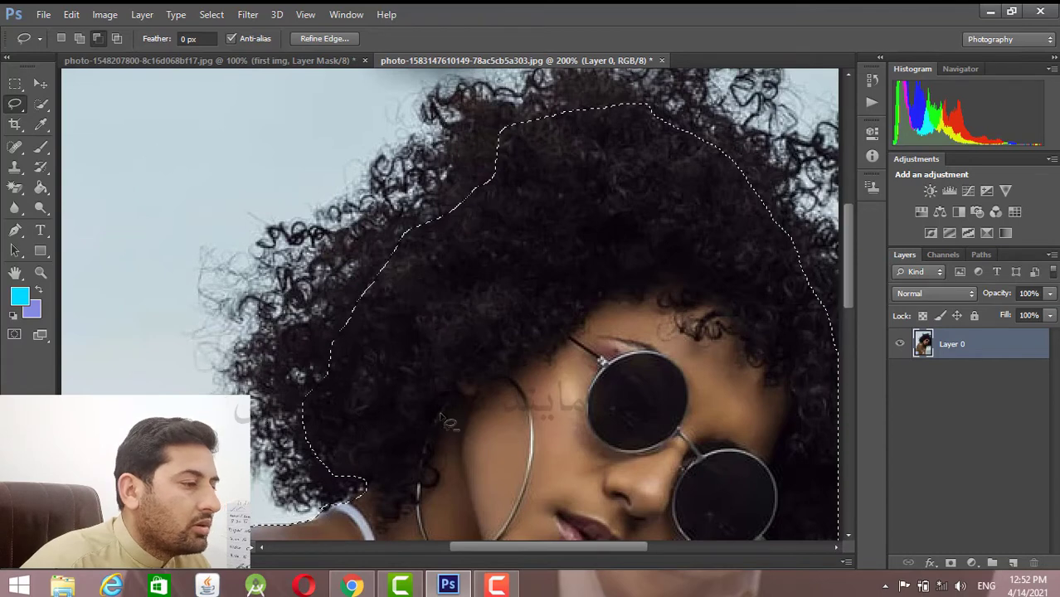
{"action": "key", "text": "ctrl+d"}
{"action": "key", "text": "ctrl+minus"}
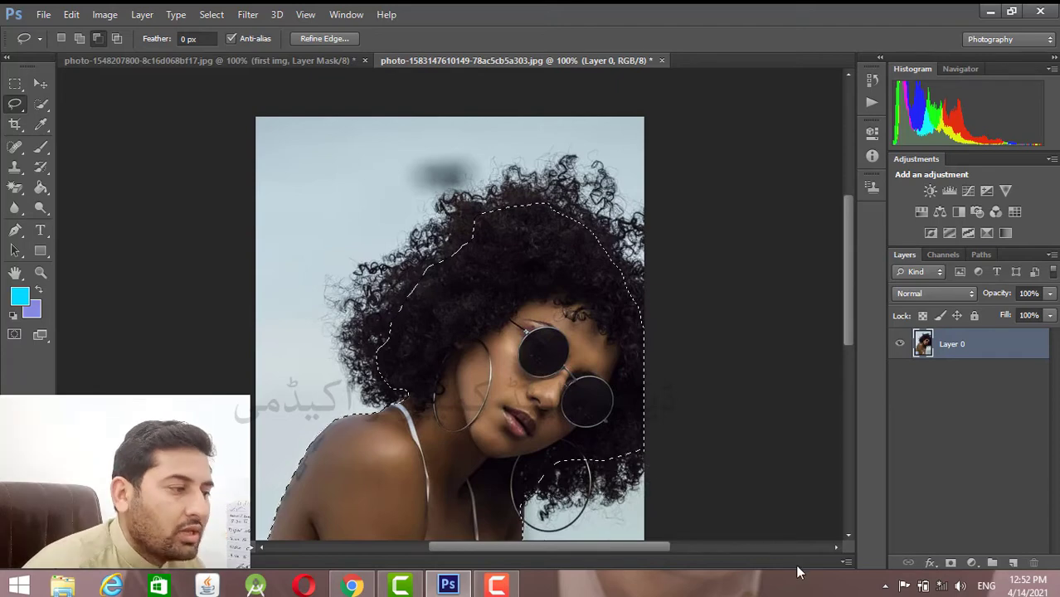
- Open Refine Edge for the selection, keep the Overlay view, and enable Smart Radius with the Refine Radius tool active
{"action": "key", "text": "ctrl+plus"}
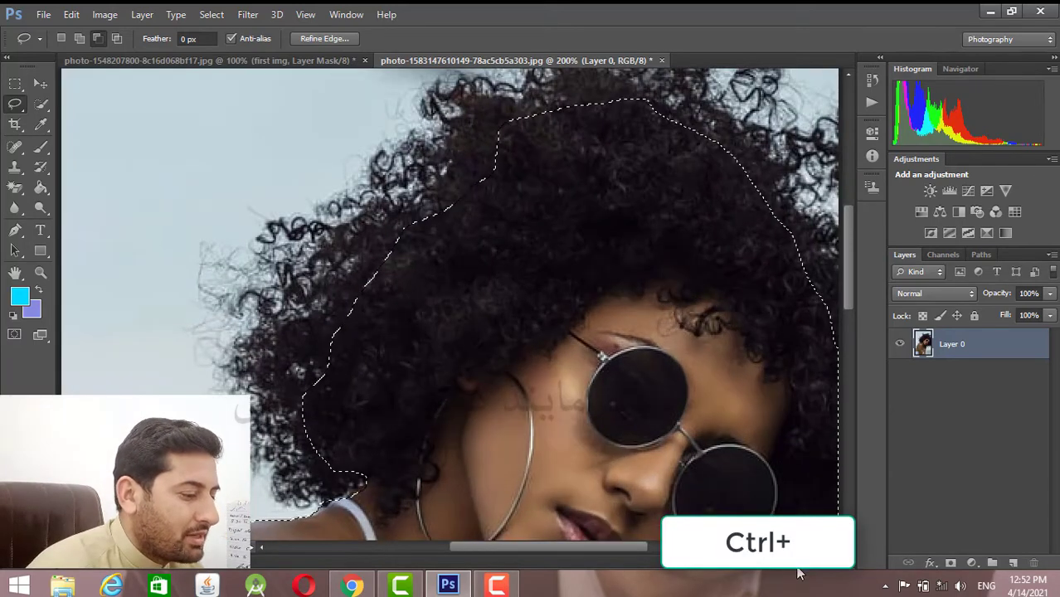
{"action": "left_click_drag", "start_coordinate": [606, 547], "coordinate": [631, 548]}
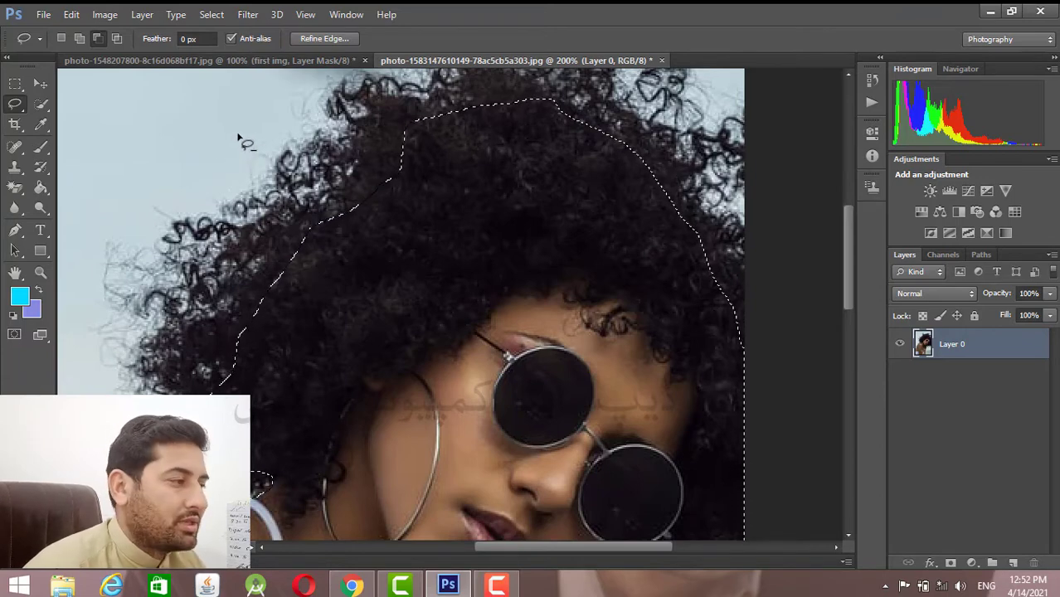
{"action": "left_click", "coordinate": [328, 38]}
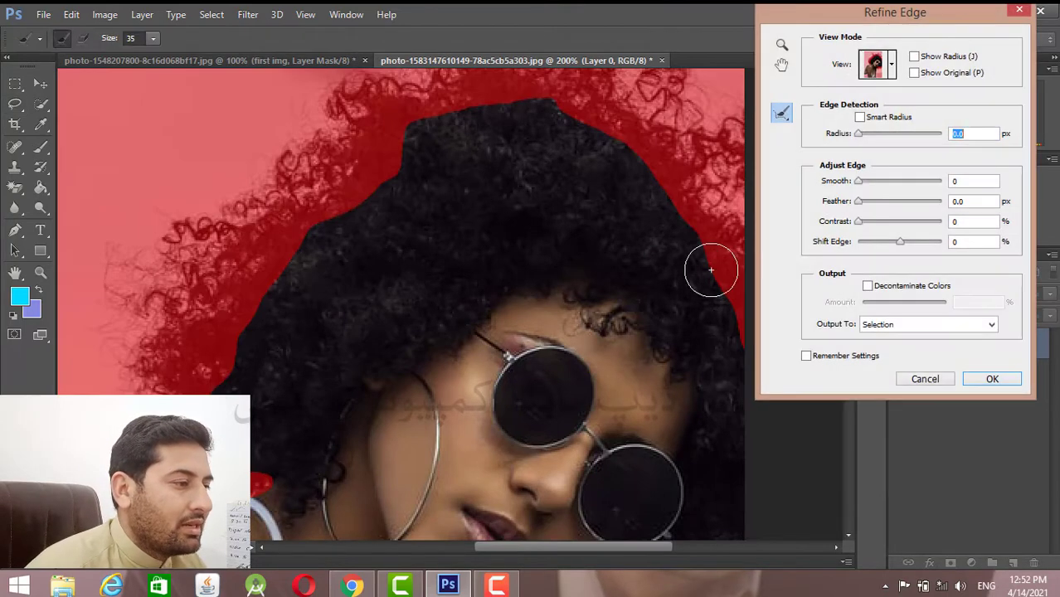
{"action": "left_click", "coordinate": [891, 73]}
{"action": "left_click", "coordinate": [893, 81]}
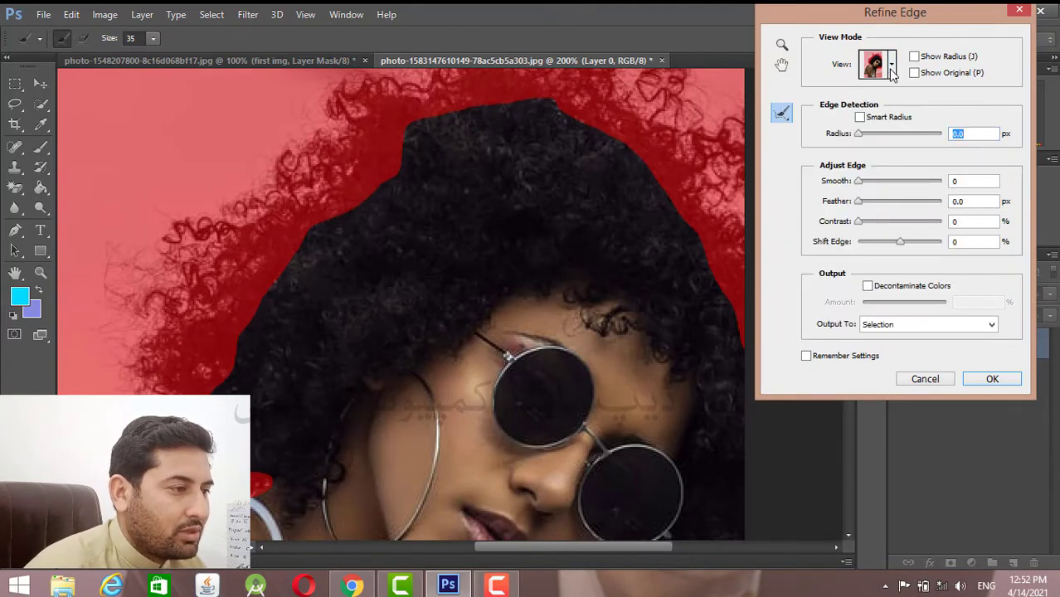
{"action": "left_click", "coordinate": [891, 66]}
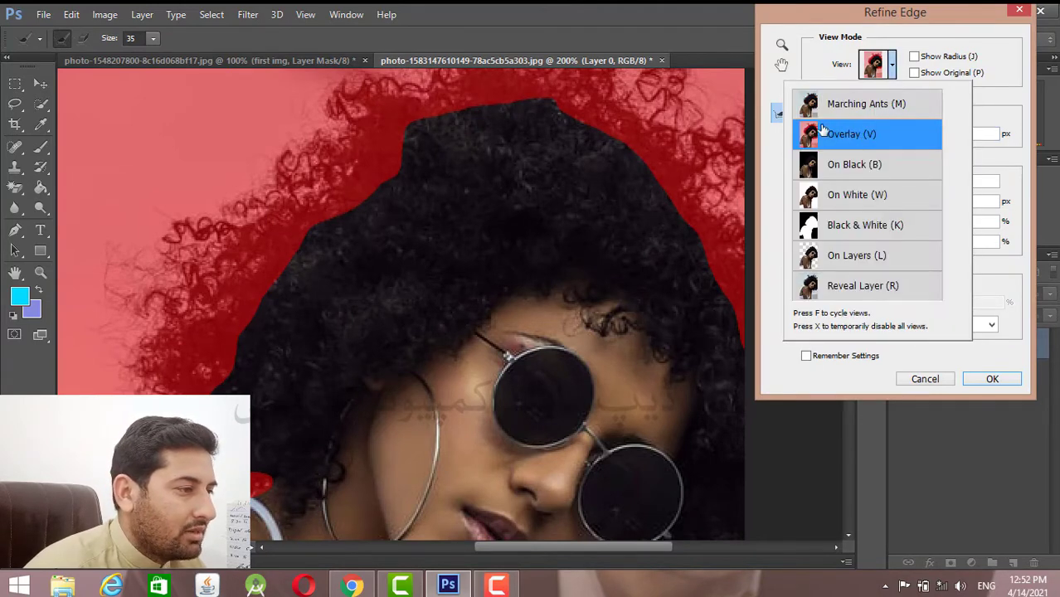
{"action": "left_click", "coordinate": [818, 70]}
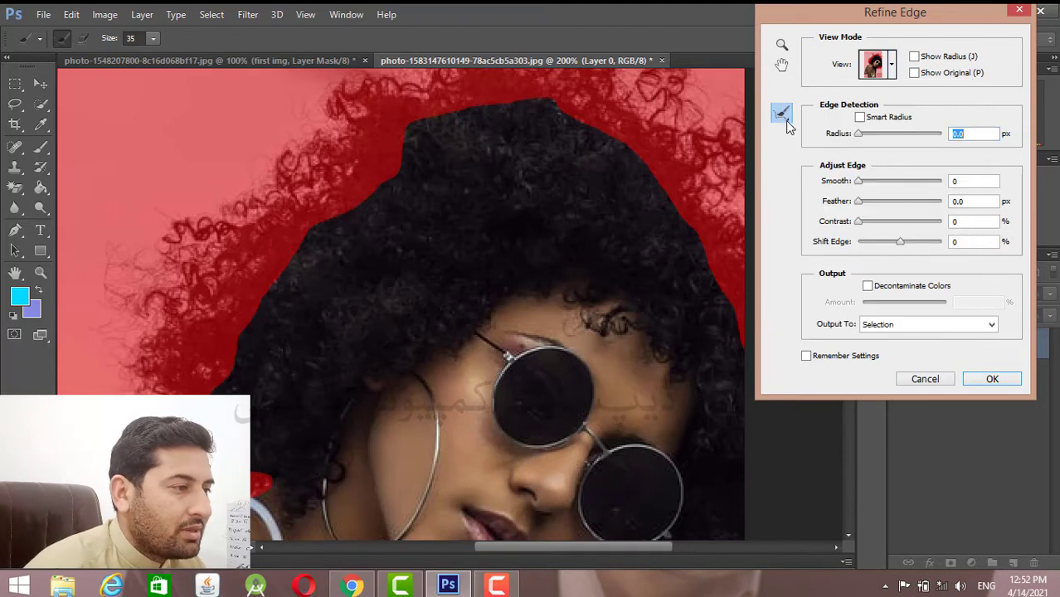
{"action": "left_click", "coordinate": [785, 118]}
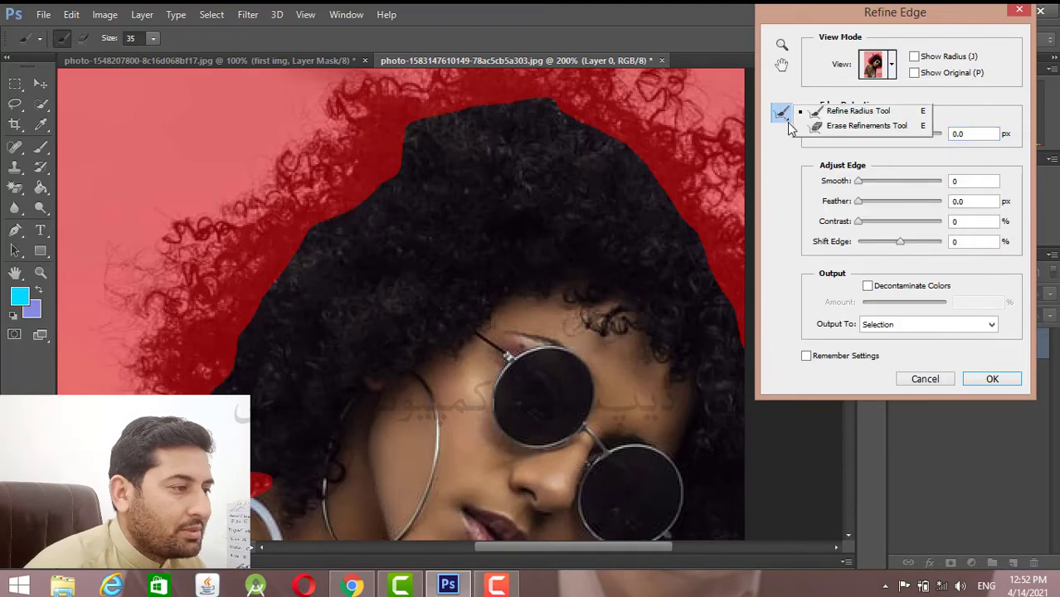
{"action": "left_click", "coordinate": [838, 116]}
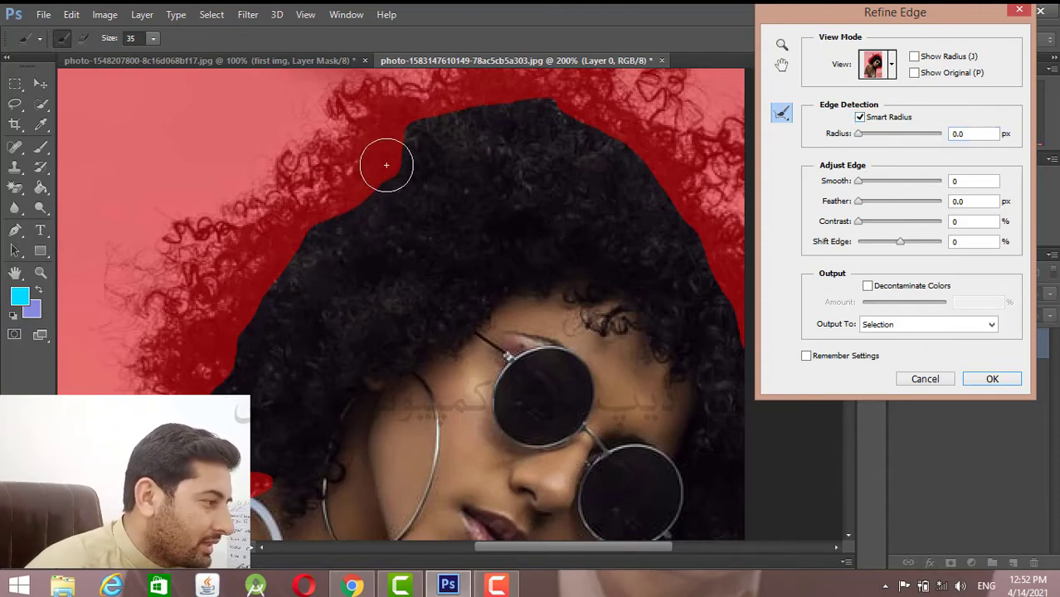
- Paint with the Refine Radius tool over the curly hair along the woman's left-hand outline and up across the crown
{"action": "mouse_move", "coordinate": [385, 161]}
{"action": "left_mouse_down"}
{"action": "mouse_move", "coordinate": [214, 355]}
{"action": "mouse_move", "coordinate": [291, 219]}
{"action": "mouse_move", "coordinate": [207, 347]}
{"action": "mouse_move", "coordinate": [146, 194]}
{"action": "mouse_move", "coordinate": [122, 310]}
{"action": "mouse_move", "coordinate": [191, 420]}
{"action": "left_mouse_up"}
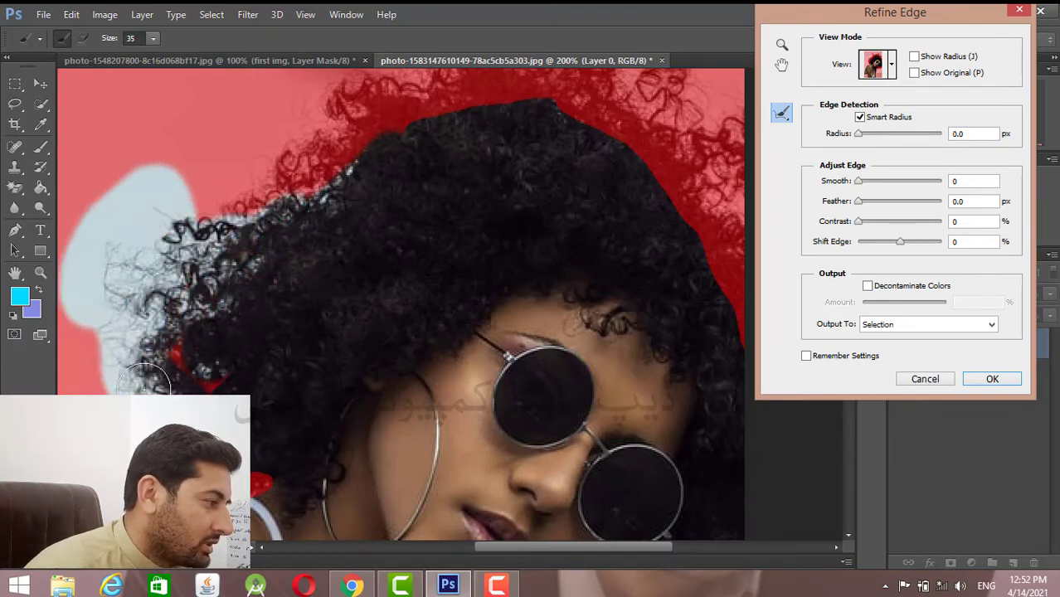
{"action": "left_click_drag", "start_coordinate": [144, 386], "coordinate": [192, 335]}
{"action": "left_click_drag", "start_coordinate": [267, 497], "coordinate": [213, 489]}
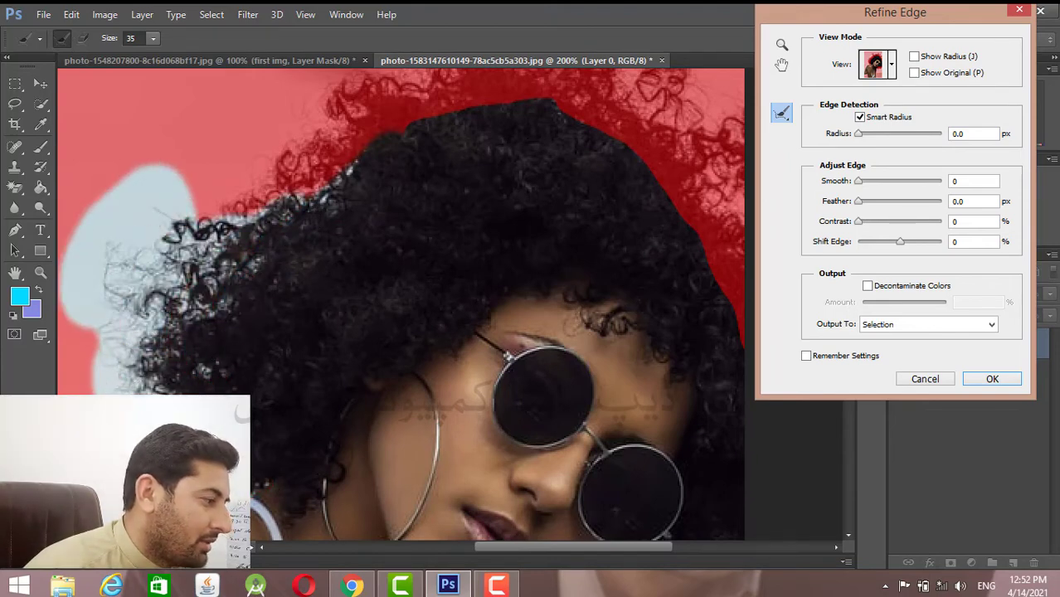
{"action": "mouse_move", "coordinate": [162, 439]}
{"action": "left_mouse_down"}
{"action": "mouse_move", "coordinate": [120, 390]}
{"action": "mouse_move", "coordinate": [140, 245]}
{"action": "mouse_move", "coordinate": [280, 201]}
{"action": "mouse_move", "coordinate": [370, 158]}
{"action": "mouse_move", "coordinate": [319, 117]}
{"action": "mouse_move", "coordinate": [389, 87]}
{"action": "mouse_move", "coordinate": [516, 72]}
{"action": "left_mouse_up"}
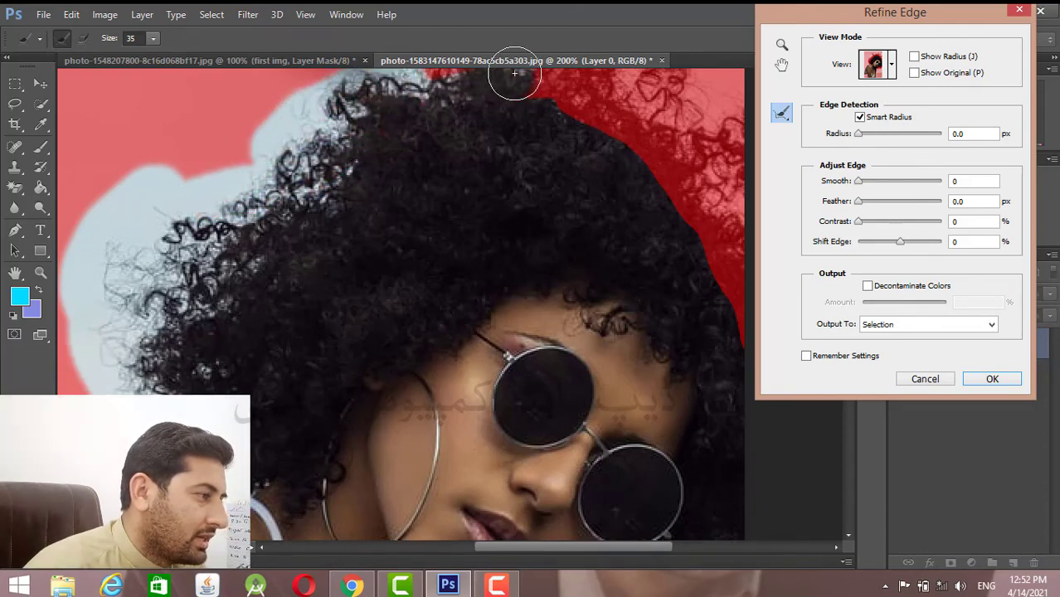
{"action": "mouse_move", "coordinate": [327, 87]}
{"action": "left_mouse_down"}
{"action": "mouse_move", "coordinate": [585, 100]}
{"action": "mouse_move", "coordinate": [766, 176]}
{"action": "mouse_move", "coordinate": [753, 317]}
{"action": "mouse_move", "coordinate": [701, 159]}
{"action": "mouse_move", "coordinate": [718, 283]}
{"action": "mouse_move", "coordinate": [753, 328]}
{"action": "mouse_move", "coordinate": [716, 496]}
{"action": "mouse_move", "coordinate": [730, 508]}
{"action": "mouse_move", "coordinate": [747, 500]}
{"action": "mouse_move", "coordinate": [760, 179]}
{"action": "mouse_move", "coordinate": [712, 78]}
{"action": "mouse_move", "coordinate": [736, 180]}
{"action": "mouse_move", "coordinate": [706, 141]}
{"action": "mouse_move", "coordinate": [669, 167]}
{"action": "mouse_move", "coordinate": [675, 195]}
{"action": "mouse_move", "coordinate": [733, 128]}
{"action": "mouse_move", "coordinate": [575, 66]}
{"action": "mouse_move", "coordinate": [590, 80]}
{"action": "mouse_move", "coordinate": [440, 65]}
{"action": "mouse_move", "coordinate": [505, 27]}
{"action": "mouse_move", "coordinate": [570, 93]}
{"action": "left_mouse_up"}
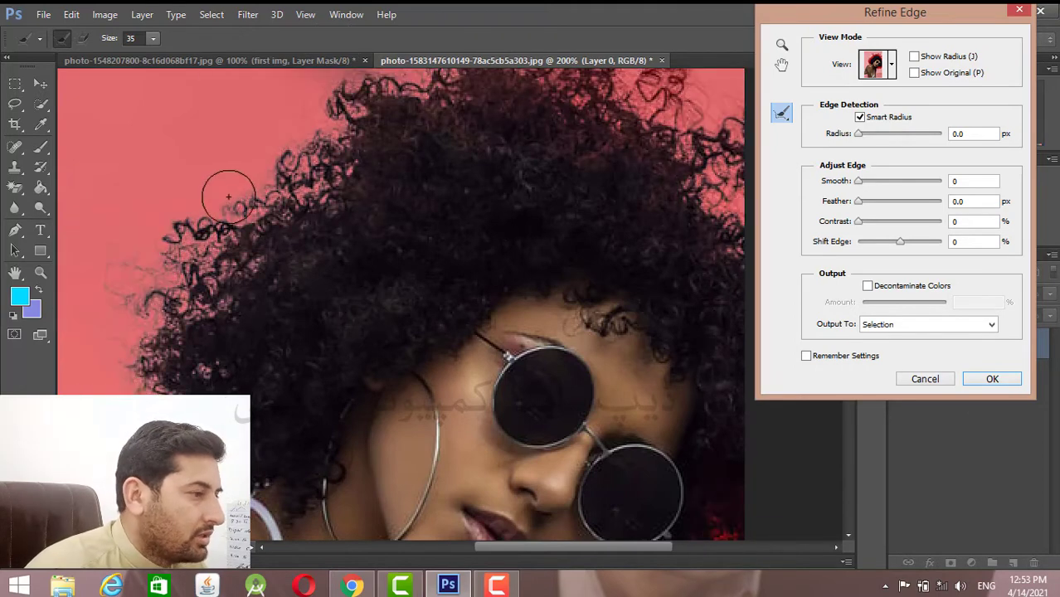
- Refine the edge of the loose curls across the top of the head and down to the photo's right border
{"action": "left_click", "coordinate": [782, 66]}
{"action": "left_click_drag", "start_coordinate": [621, 212], "coordinate": [467, 280]}
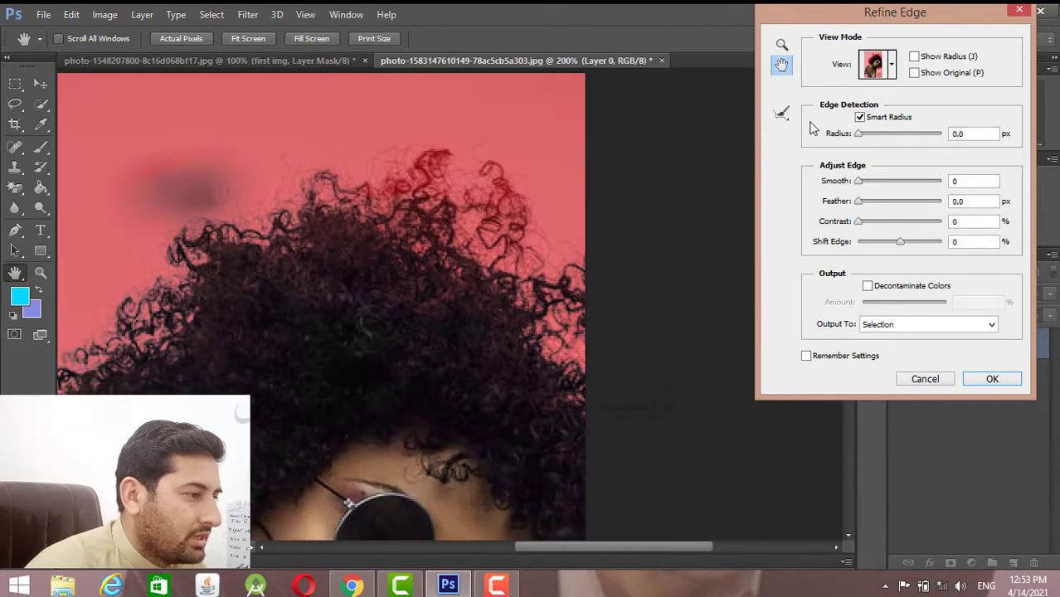
{"action": "left_click", "coordinate": [781, 115]}
{"action": "mouse_move", "coordinate": [564, 358]}
{"action": "left_mouse_down"}
{"action": "mouse_move", "coordinate": [580, 287]}
{"action": "mouse_move", "coordinate": [456, 183]}
{"action": "mouse_move", "coordinate": [498, 133]}
{"action": "mouse_move", "coordinate": [362, 133]}
{"action": "mouse_move", "coordinate": [327, 172]}
{"action": "mouse_move", "coordinate": [248, 201]}
{"action": "mouse_move", "coordinate": [178, 249]}
{"action": "mouse_move", "coordinate": [139, 315]}
{"action": "mouse_move", "coordinate": [99, 286]}
{"action": "mouse_move", "coordinate": [120, 273]}
{"action": "mouse_move", "coordinate": [164, 331]}
{"action": "mouse_move", "coordinate": [82, 353]}
{"action": "left_mouse_up"}
{"action": "left_click_drag", "start_coordinate": [280, 255], "coordinate": [197, 244]}
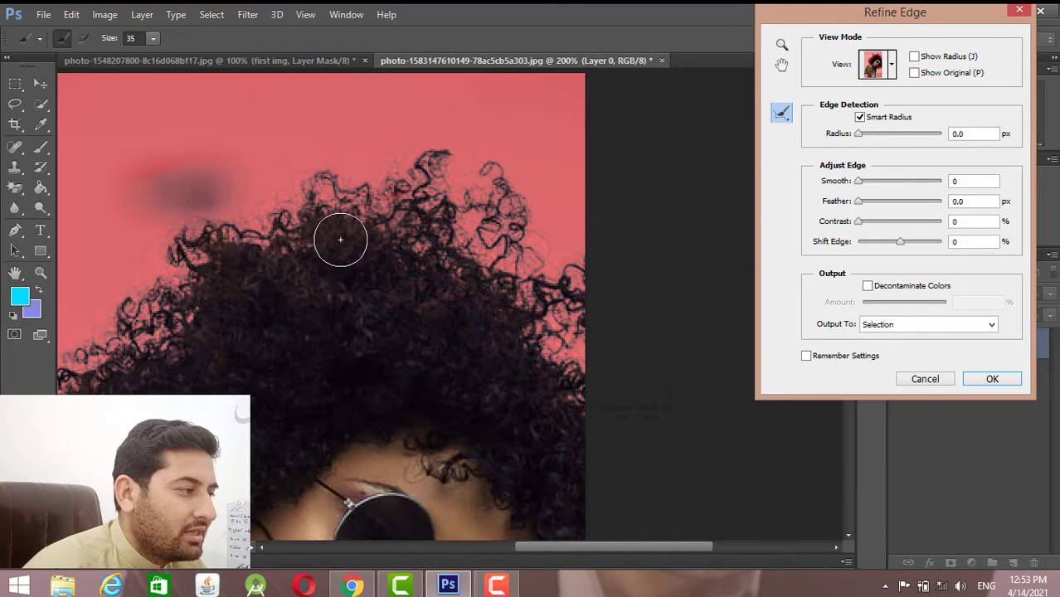
{"action": "mouse_move", "coordinate": [340, 239]}
{"action": "left_mouse_down"}
{"action": "mouse_move", "coordinate": [558, 340]}
{"action": "mouse_move", "coordinate": [542, 280]}
{"action": "mouse_move", "coordinate": [592, 384]}
{"action": "mouse_move", "coordinate": [555, 284]}
{"action": "mouse_move", "coordinate": [522, 258]}
{"action": "mouse_move", "coordinate": [574, 361]}
{"action": "mouse_move", "coordinate": [589, 428]}
{"action": "mouse_move", "coordinate": [568, 381]}
{"action": "mouse_move", "coordinate": [582, 402]}
{"action": "left_mouse_up"}
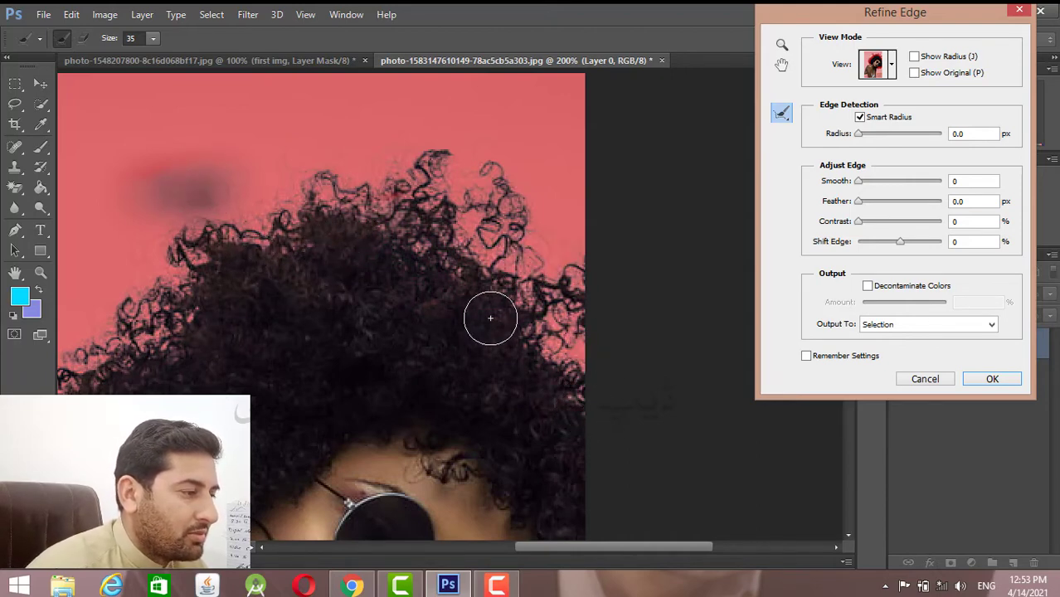
- Refine the edge of the lower curls around the large hoop earring and along the photo's right border
{"action": "scroll", "coordinate": [615, 331], "scroll_direction": "down", "scroll_amount": 10}
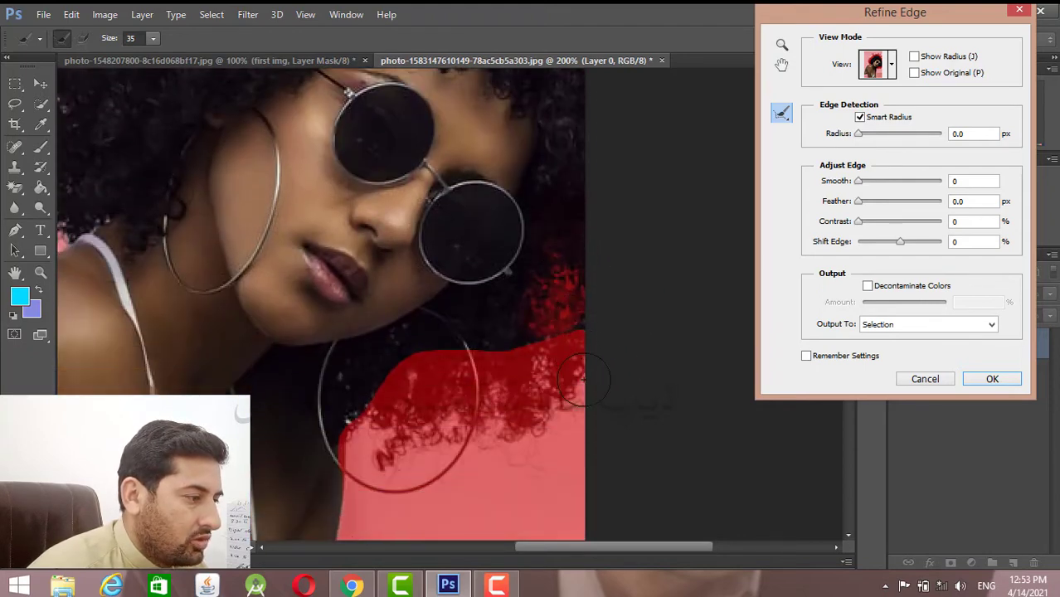
{"action": "mouse_move", "coordinate": [554, 279]}
{"action": "left_mouse_down"}
{"action": "mouse_move", "coordinate": [567, 337]}
{"action": "mouse_move", "coordinate": [540, 375]}
{"action": "mouse_move", "coordinate": [573, 355]}
{"action": "mouse_move", "coordinate": [567, 385]}
{"action": "mouse_move", "coordinate": [498, 432]}
{"action": "mouse_move", "coordinate": [436, 445]}
{"action": "mouse_move", "coordinate": [511, 399]}
{"action": "mouse_move", "coordinate": [543, 347]}
{"action": "mouse_move", "coordinate": [412, 395]}
{"action": "mouse_move", "coordinate": [545, 334]}
{"action": "mouse_move", "coordinate": [439, 384]}
{"action": "mouse_move", "coordinate": [464, 357]}
{"action": "mouse_move", "coordinate": [416, 370]}
{"action": "mouse_move", "coordinate": [373, 449]}
{"action": "mouse_move", "coordinate": [432, 413]}
{"action": "mouse_move", "coordinate": [398, 472]}
{"action": "mouse_move", "coordinate": [519, 456]}
{"action": "mouse_move", "coordinate": [555, 480]}
{"action": "mouse_move", "coordinate": [533, 503]}
{"action": "mouse_move", "coordinate": [578, 416]}
{"action": "mouse_move", "coordinate": [554, 499]}
{"action": "mouse_move", "coordinate": [532, 501]}
{"action": "mouse_move", "coordinate": [562, 406]}
{"action": "left_mouse_up"}
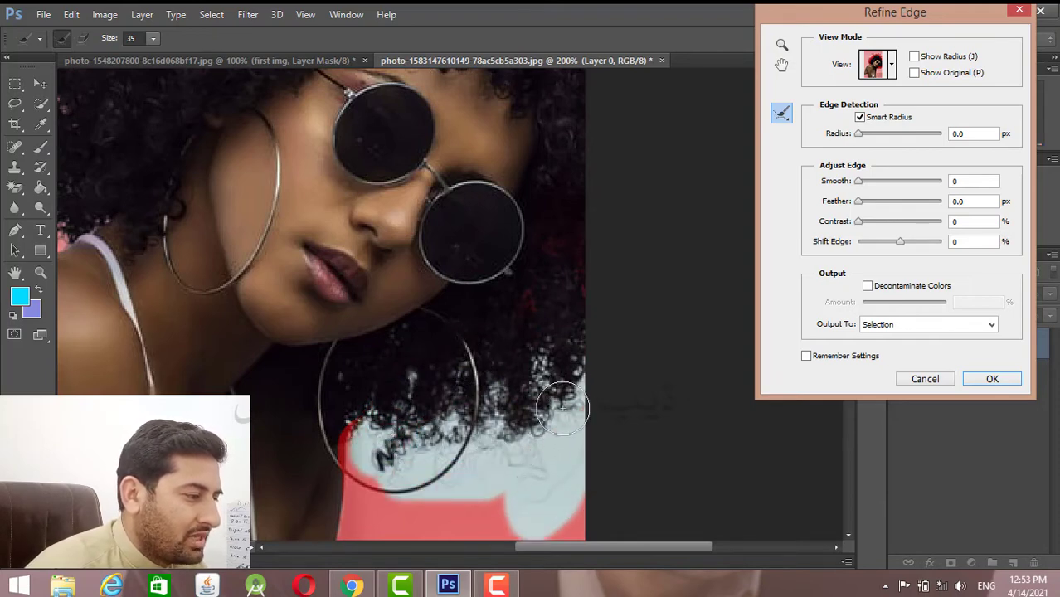
{"action": "mouse_move", "coordinate": [449, 460]}
{"action": "left_mouse_down"}
{"action": "mouse_move", "coordinate": [386, 481]}
{"action": "mouse_move", "coordinate": [382, 451]}
{"action": "mouse_move", "coordinate": [354, 424]}
{"action": "mouse_move", "coordinate": [338, 472]}
{"action": "left_mouse_up"}
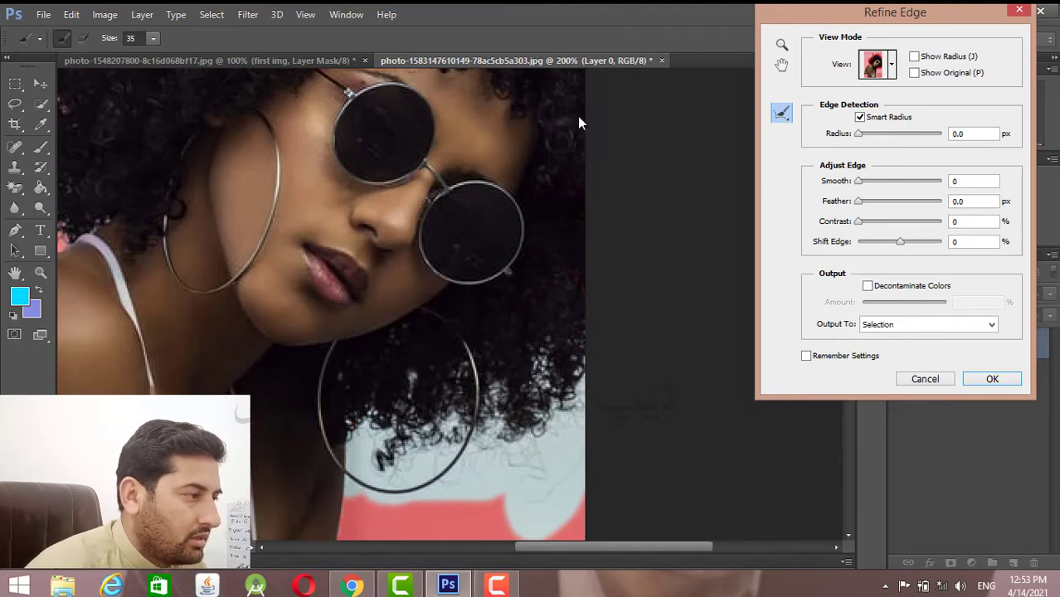
- Go over the upper-right curls once more with the Refine Radius tool, from the photo's border to the crown
{"action": "scroll", "coordinate": [596, 129], "scroll_direction": "up", "scroll_amount": 3}
{"action": "scroll", "coordinate": [597, 132], "scroll_direction": "up", "scroll_amount": 4}
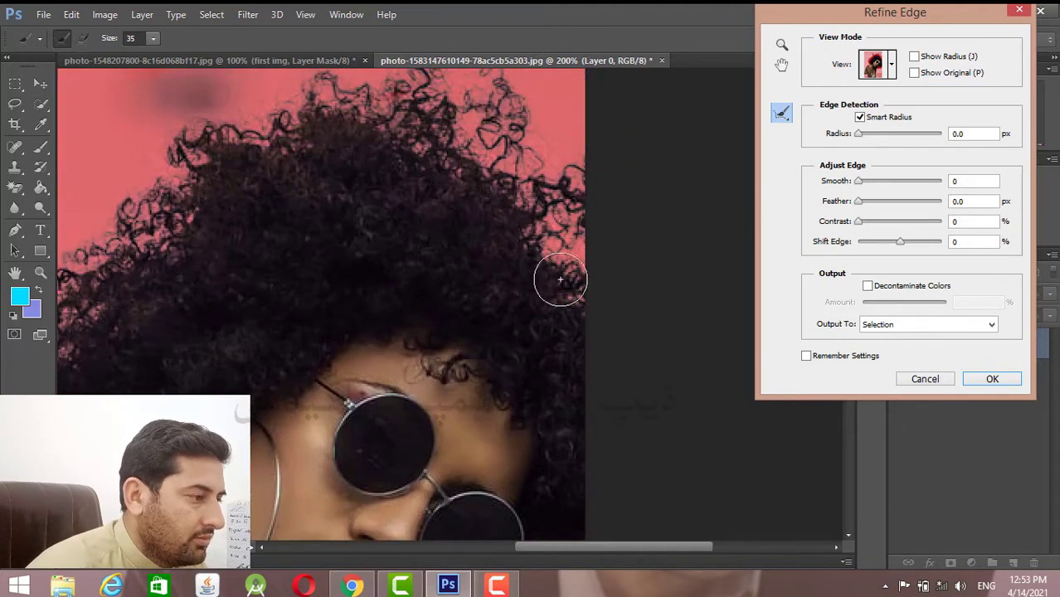
{"action": "mouse_move", "coordinate": [578, 307]}
{"action": "left_mouse_down"}
{"action": "mouse_move", "coordinate": [558, 208]}
{"action": "mouse_move", "coordinate": [547, 289]}
{"action": "mouse_move", "coordinate": [598, 227]}
{"action": "mouse_move", "coordinate": [530, 193]}
{"action": "mouse_move", "coordinate": [511, 160]}
{"action": "mouse_move", "coordinate": [490, 192]}
{"action": "mouse_move", "coordinate": [542, 180]}
{"action": "mouse_move", "coordinate": [467, 116]}
{"action": "mouse_move", "coordinate": [497, 112]}
{"action": "mouse_move", "coordinate": [413, 113]}
{"action": "mouse_move", "coordinate": [455, 160]}
{"action": "mouse_move", "coordinate": [407, 112]}
{"action": "mouse_move", "coordinate": [369, 101]}
{"action": "left_mouse_up"}
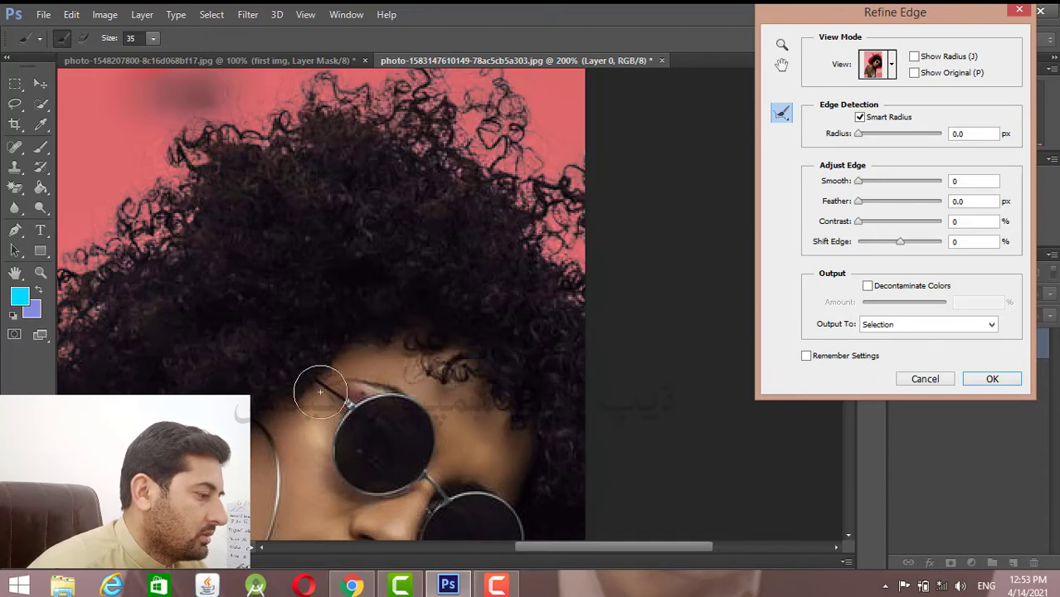
- Set the Refine Edge output to New Layer with Layer Mask and apply the refinement
{"action": "left_click_drag", "start_coordinate": [655, 548], "coordinate": [551, 548]}
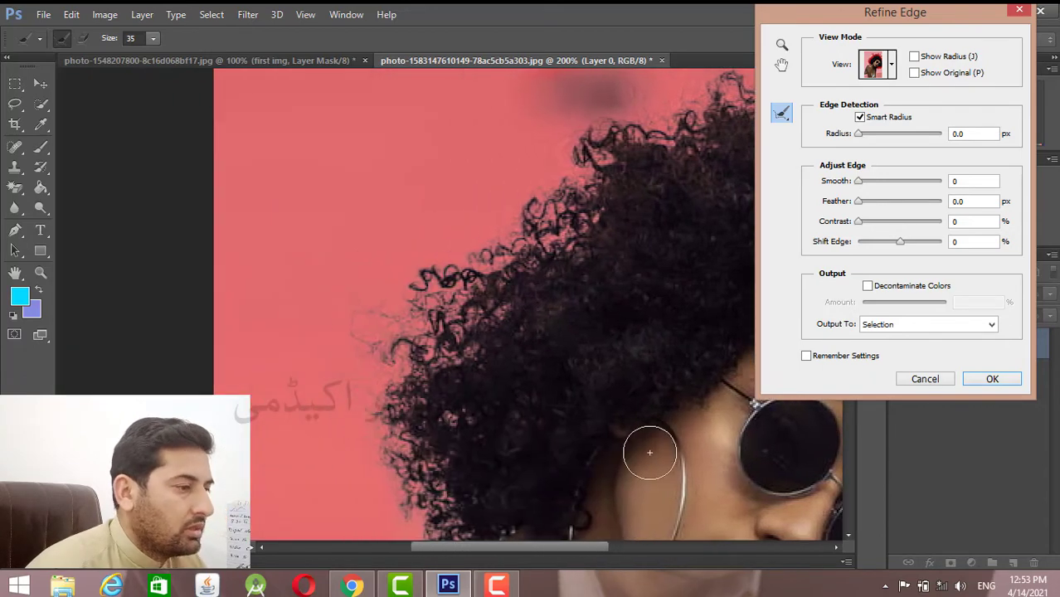
{"action": "left_click", "coordinate": [972, 326]}
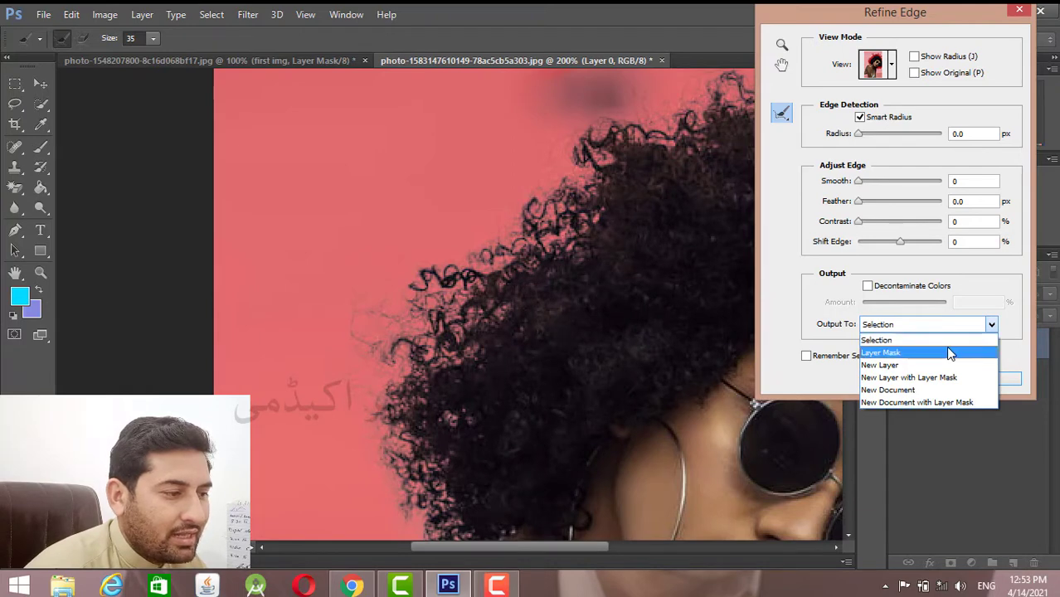
{"action": "left_click", "coordinate": [949, 353]}
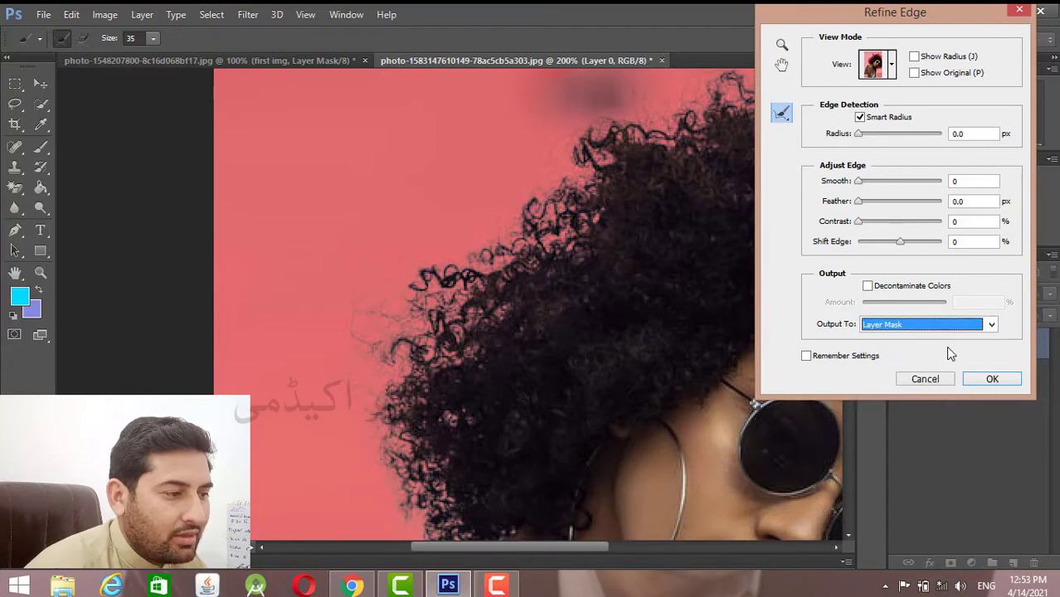
{"action": "left_click", "coordinate": [991, 326]}
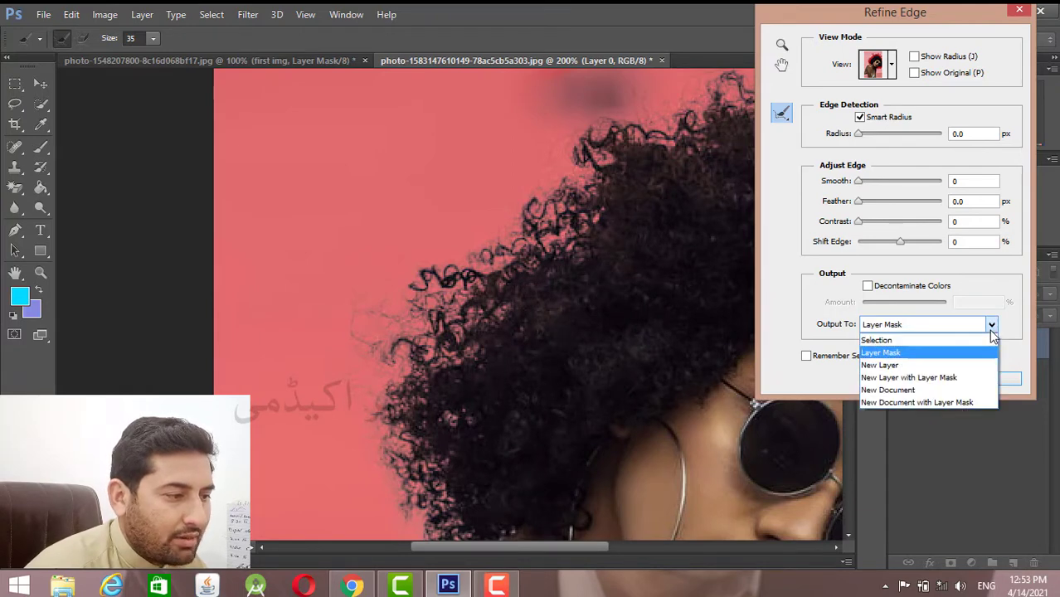
{"action": "left_click", "coordinate": [962, 380]}
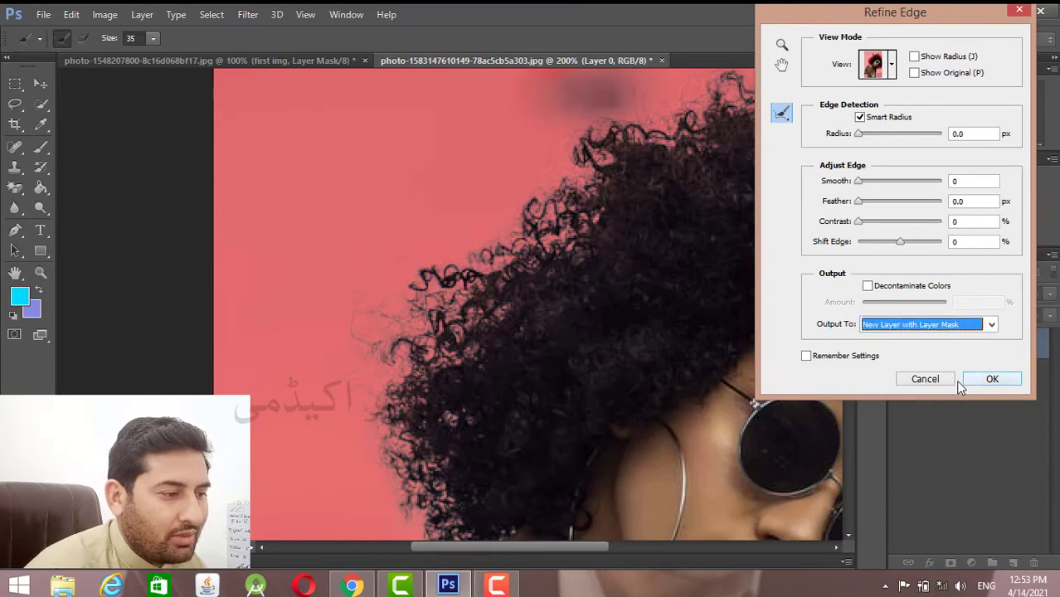
{"action": "left_click", "coordinate": [991, 381]}
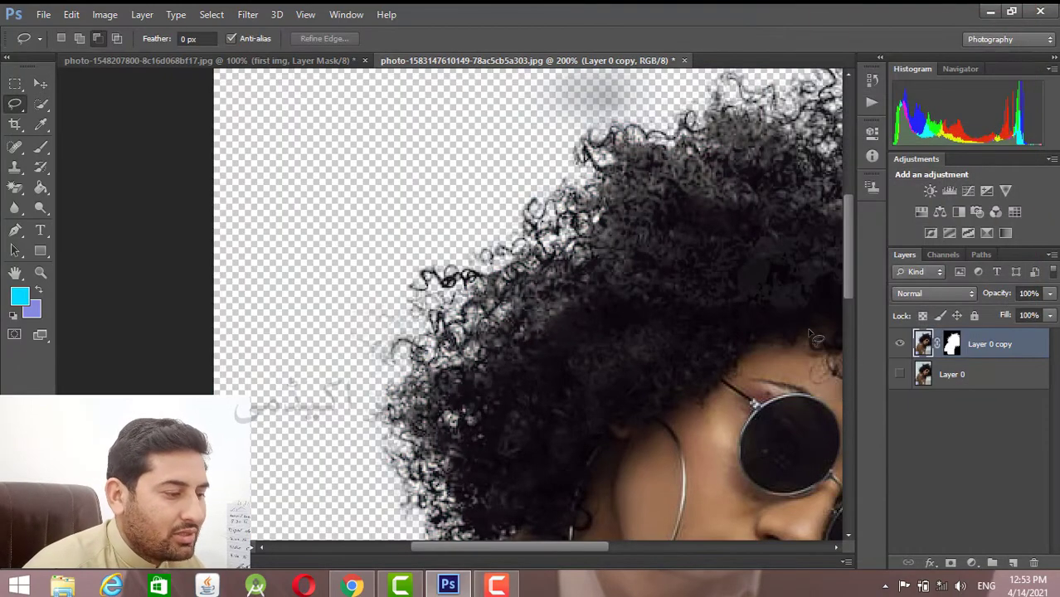
- Examine the cutout's curly hair edges up close, including the curls around the hoop earring, and the whole figure
{"action": "key", "text": "ctrl+minus"}
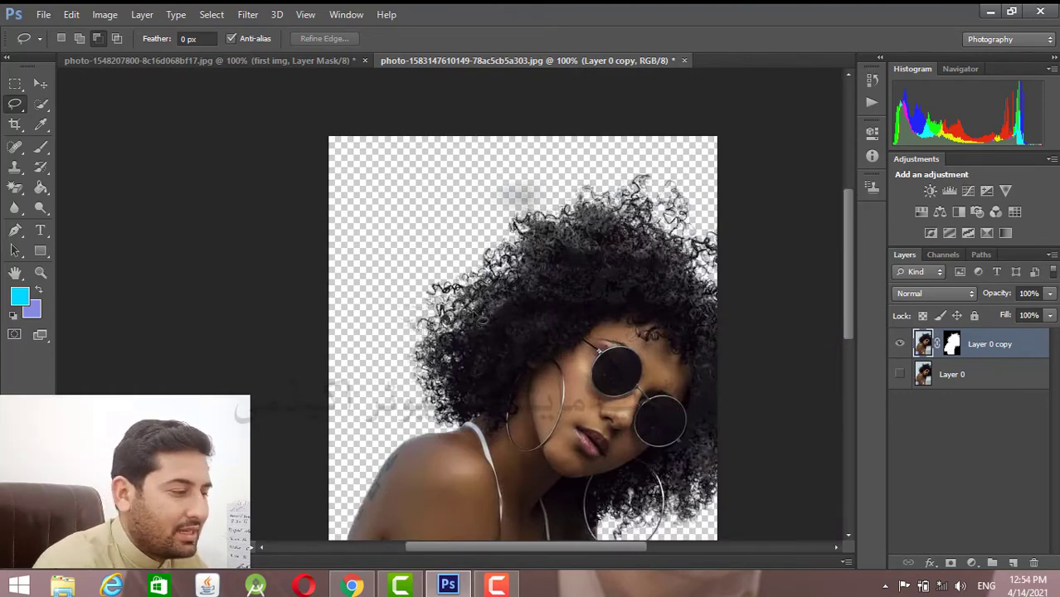
{"action": "key", "text": "ctrl+plus"}
{"action": "key", "text": "ctrl+plus"}
{"action": "key", "text": "ctrl+plus"}
{"action": "key", "text": "ctrl+plus"}
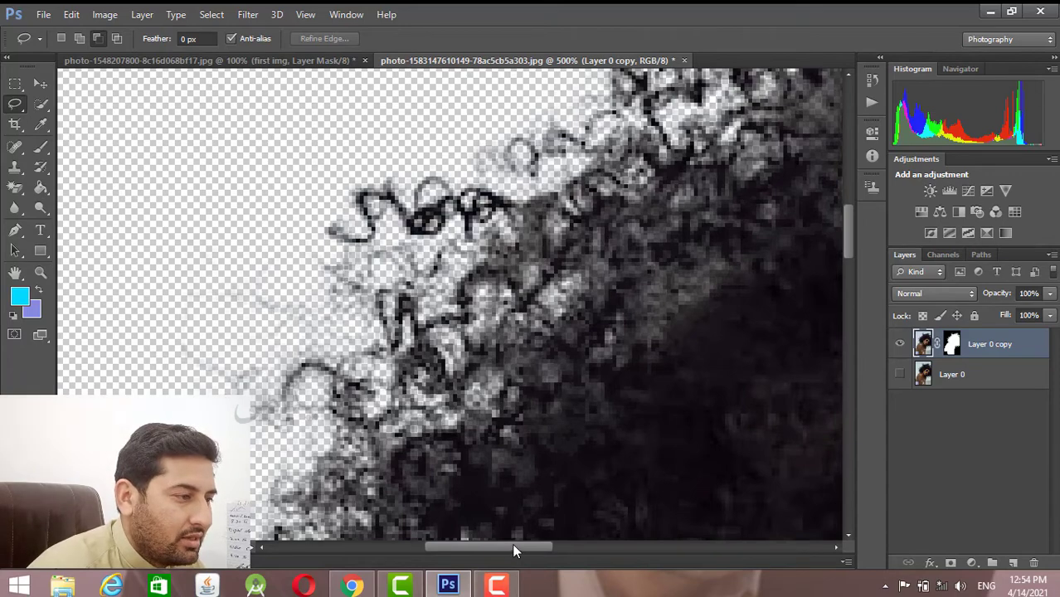
{"action": "left_click_drag", "start_coordinate": [511, 543], "coordinate": [663, 541]}
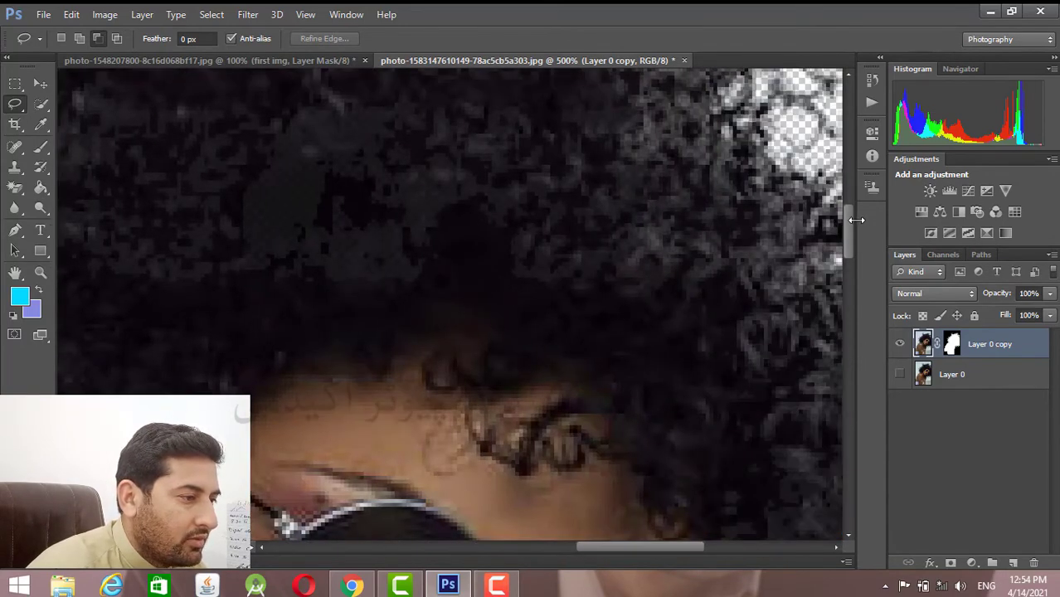
{"action": "left_click_drag", "start_coordinate": [848, 220], "coordinate": [854, 371]}
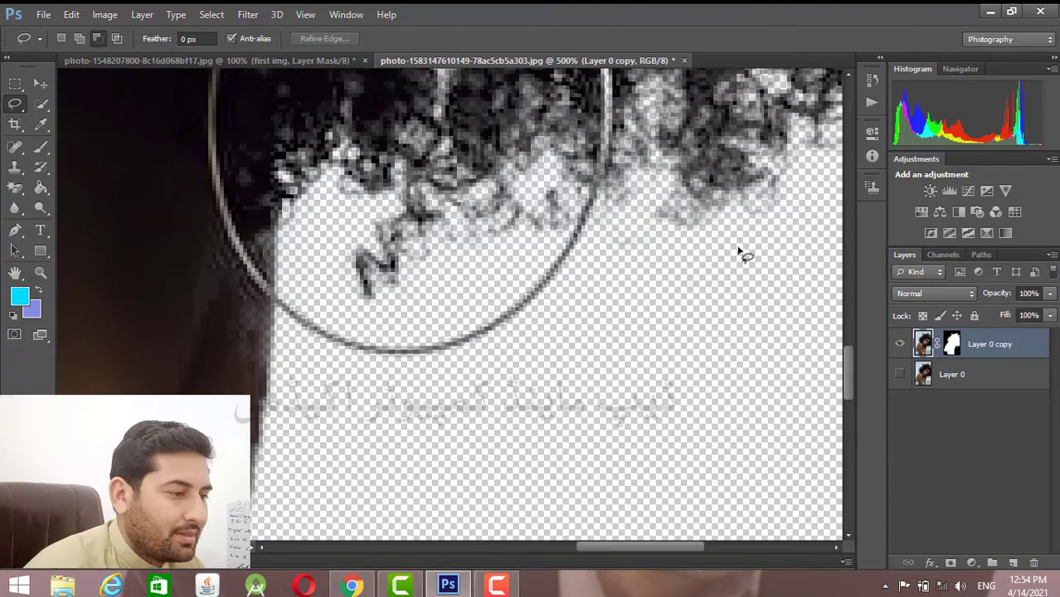
{"action": "key", "text": "ctrl+minus"}
{"action": "key", "text": "ctrl+minus"}
{"action": "key", "text": "ctrl+minus"}
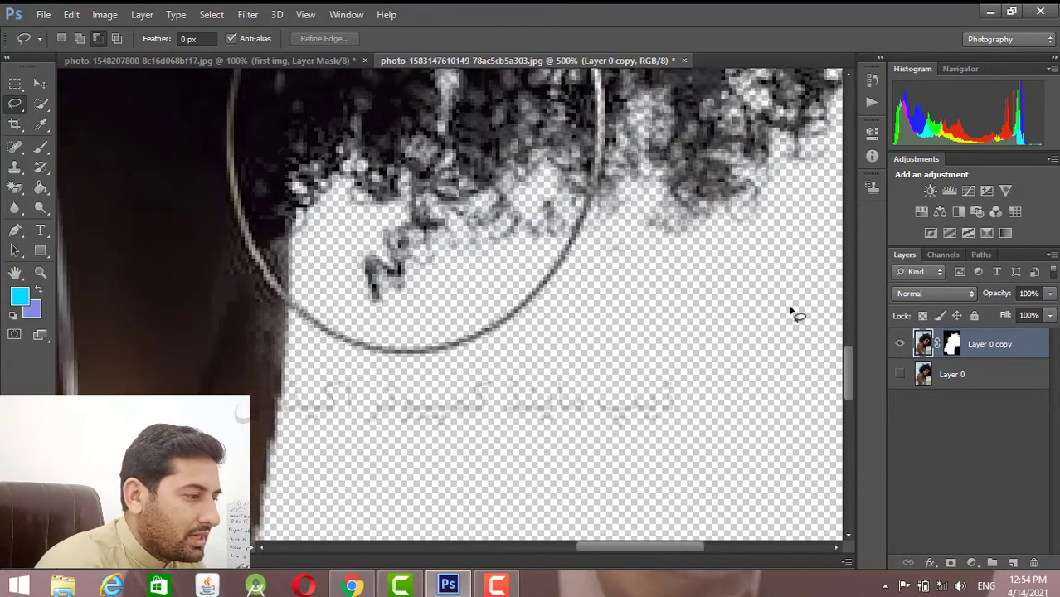
{"action": "key", "text": "ctrl+minus"}
{"action": "key", "text": "ctrl+minus"}
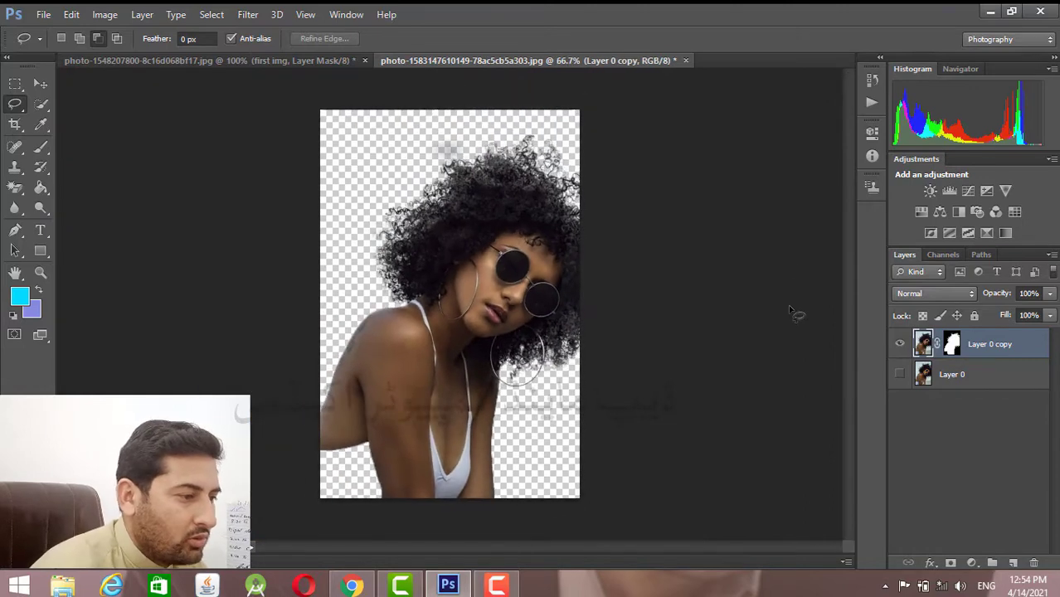
- Duplicate the masked cutout layer, and apply Levels to the lower copy's mask with a white input level of 178
{"action": "key", "text": "ctrl+j"}
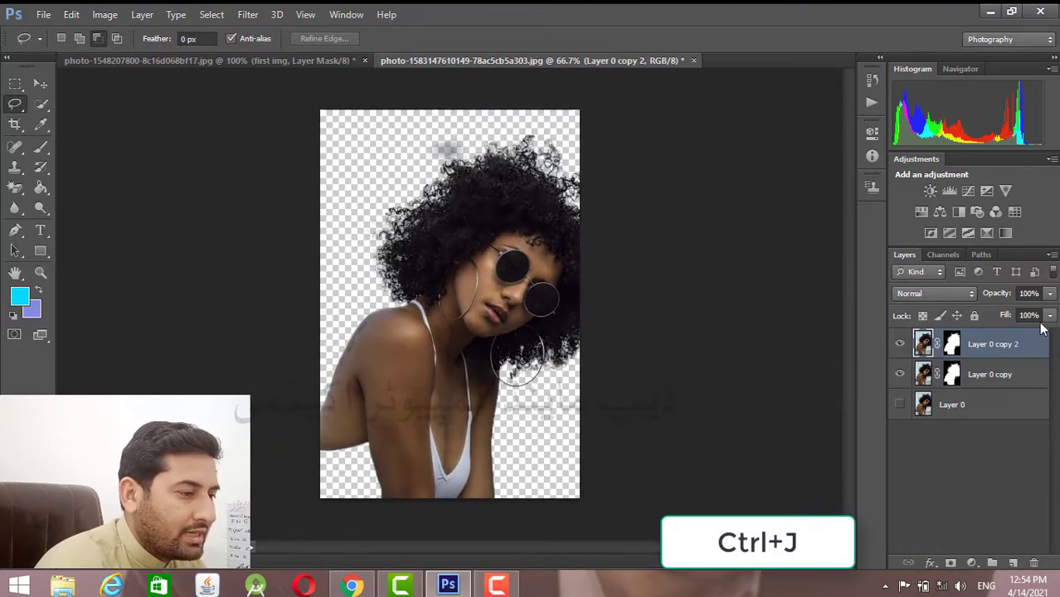
{"action": "left_click", "coordinate": [954, 377]}
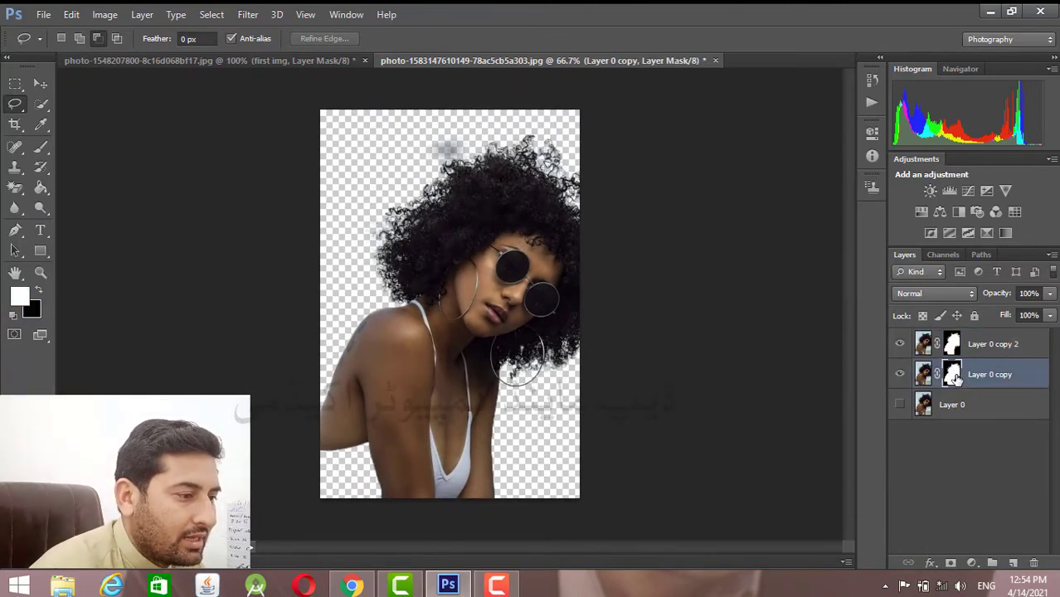
{"action": "key", "text": "ctrl+l"}
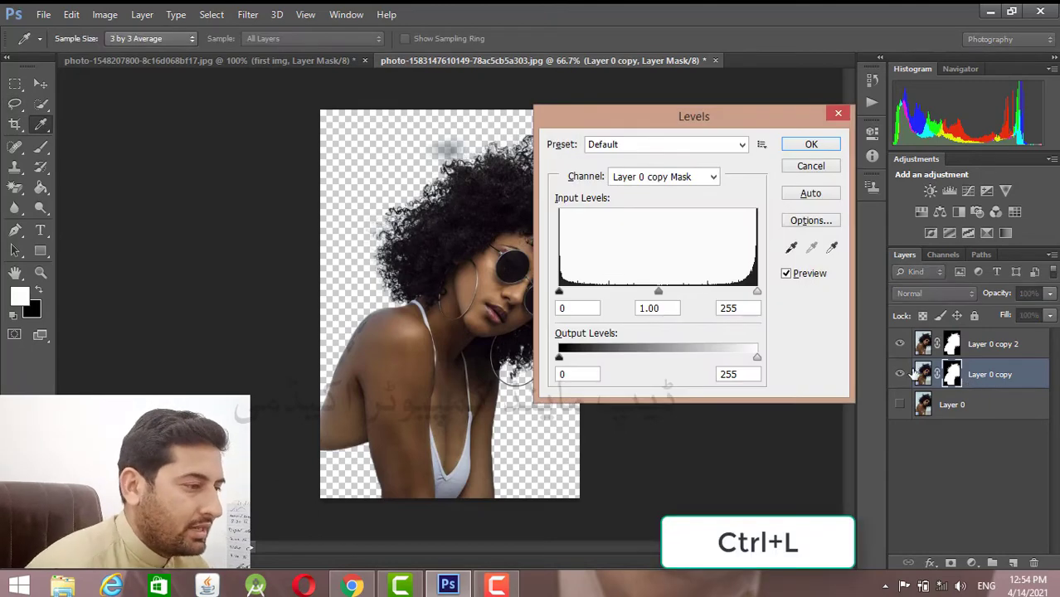
{"action": "left_click_drag", "start_coordinate": [746, 293], "coordinate": [698, 294]}
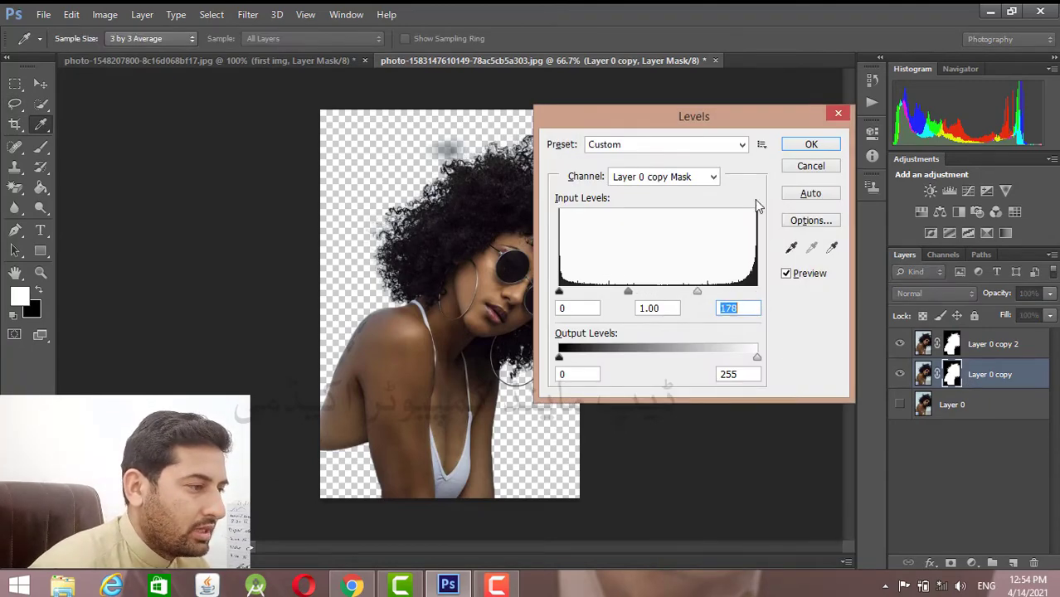
{"action": "left_click", "coordinate": [801, 143]}
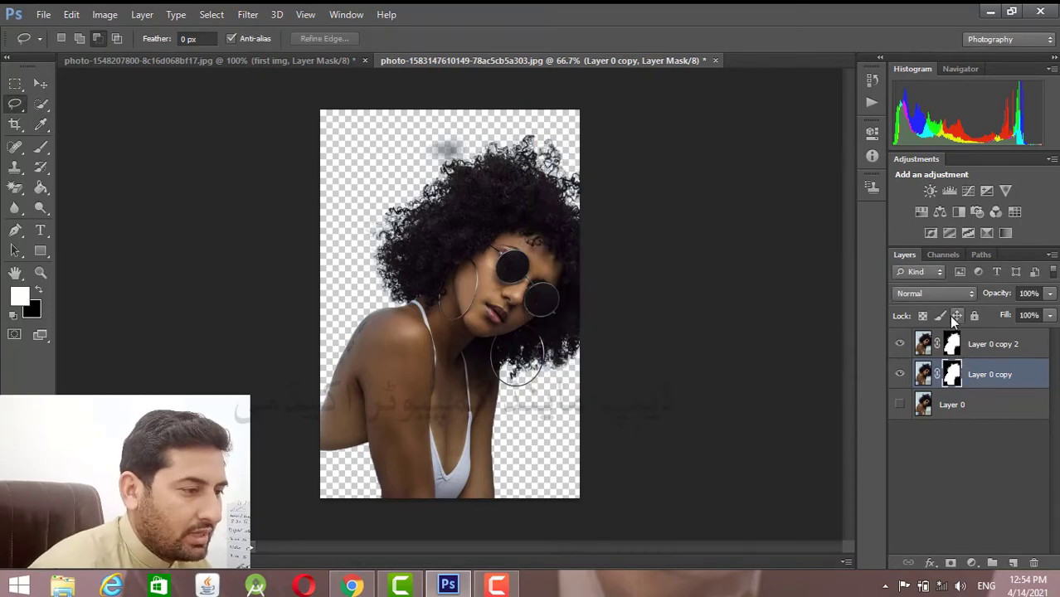
- Set the blend mode of Layer 0 copy to Multiply
{"action": "left_click", "coordinate": [947, 295]}
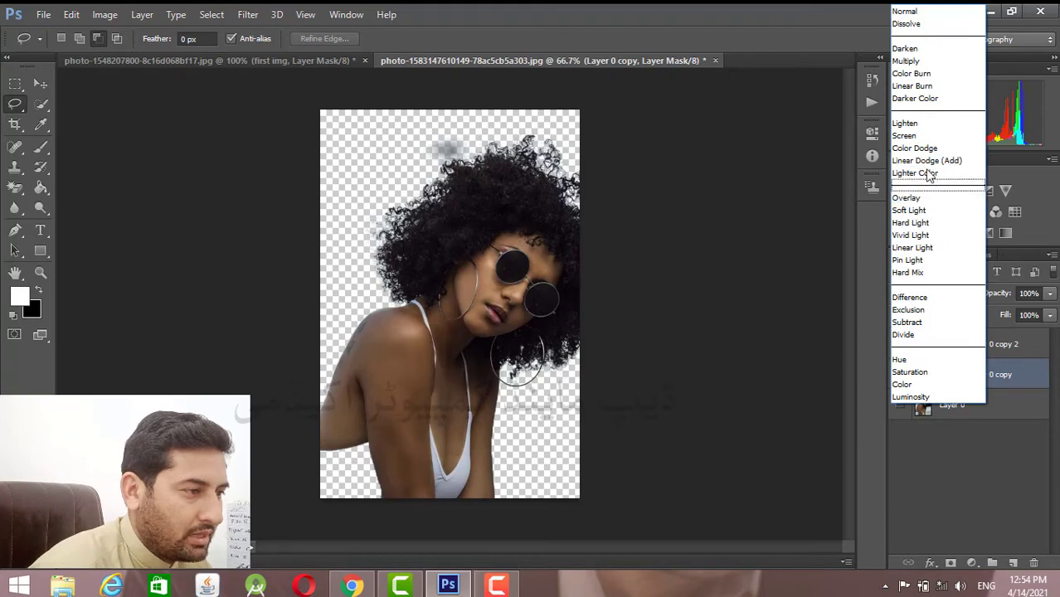
{"action": "left_click", "coordinate": [906, 60]}
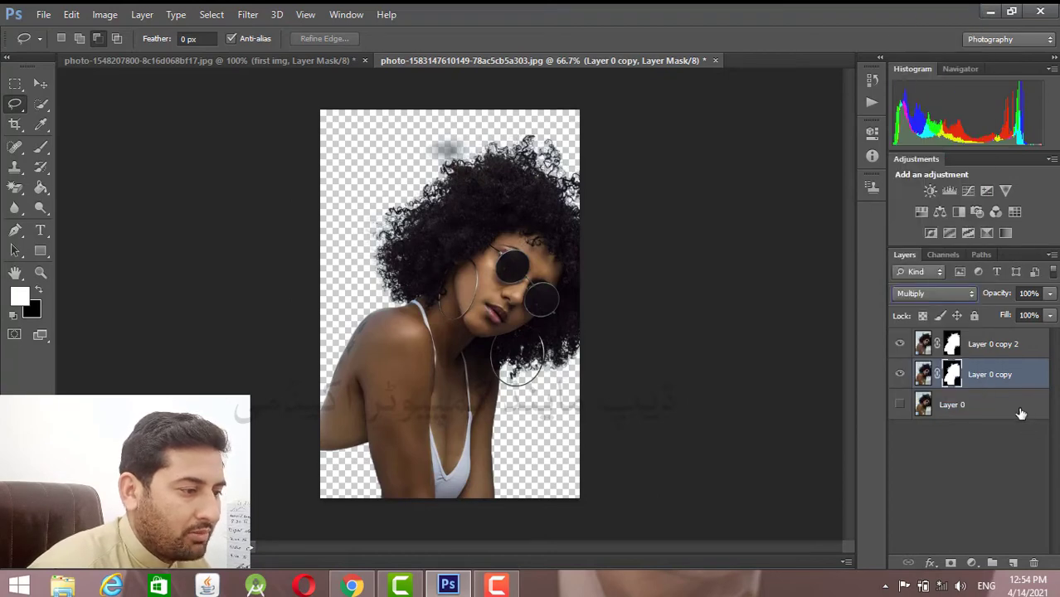
- Add a new layer directly above Layer 0 and fill it with the cyan foreground color as a backdrop
{"action": "left_click", "coordinate": [1020, 411]}
{"action": "left_click", "coordinate": [1011, 563]}
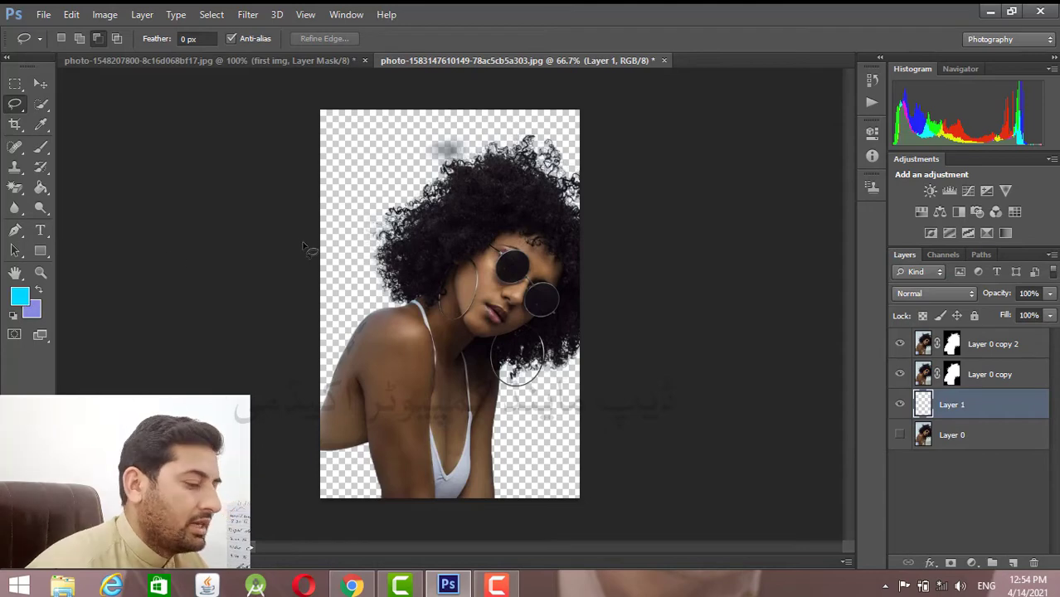
{"action": "key", "text": "alt+BackSpace"}
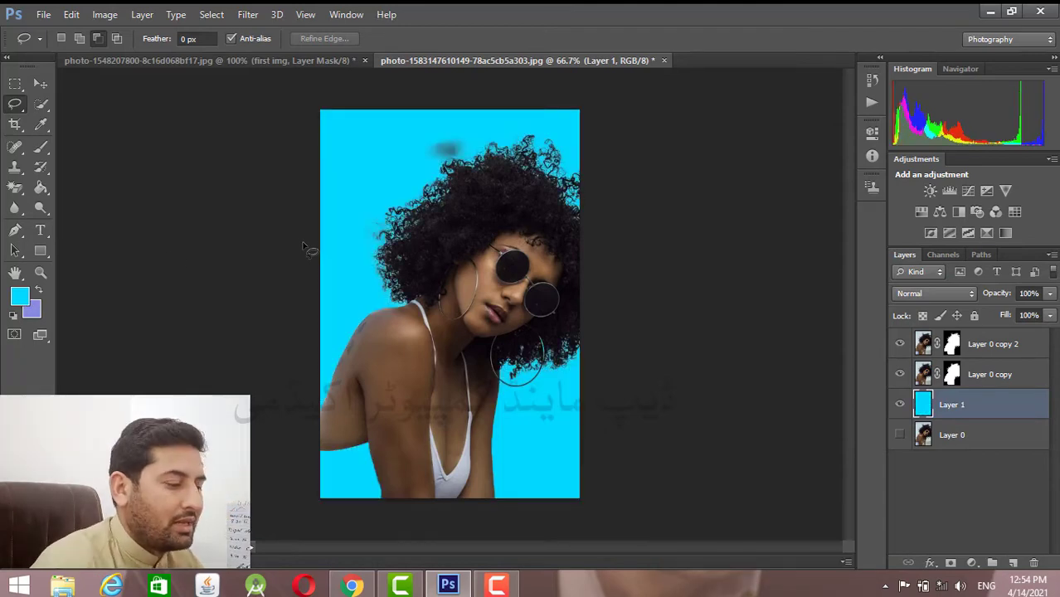
- Examine the curly hair edges up close against the cyan backdrop, from the hoop earring up to the crown
{"action": "key", "text": "ctrl+plus"}
{"action": "key", "text": "ctrl+plus"}
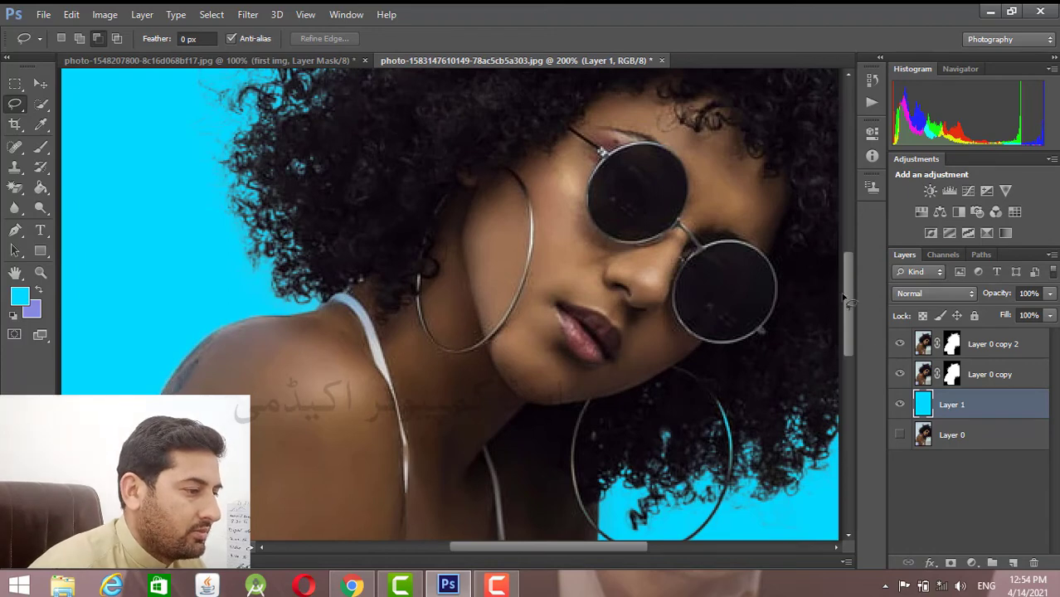
{"action": "left_click_drag", "start_coordinate": [846, 300], "coordinate": [854, 220]}
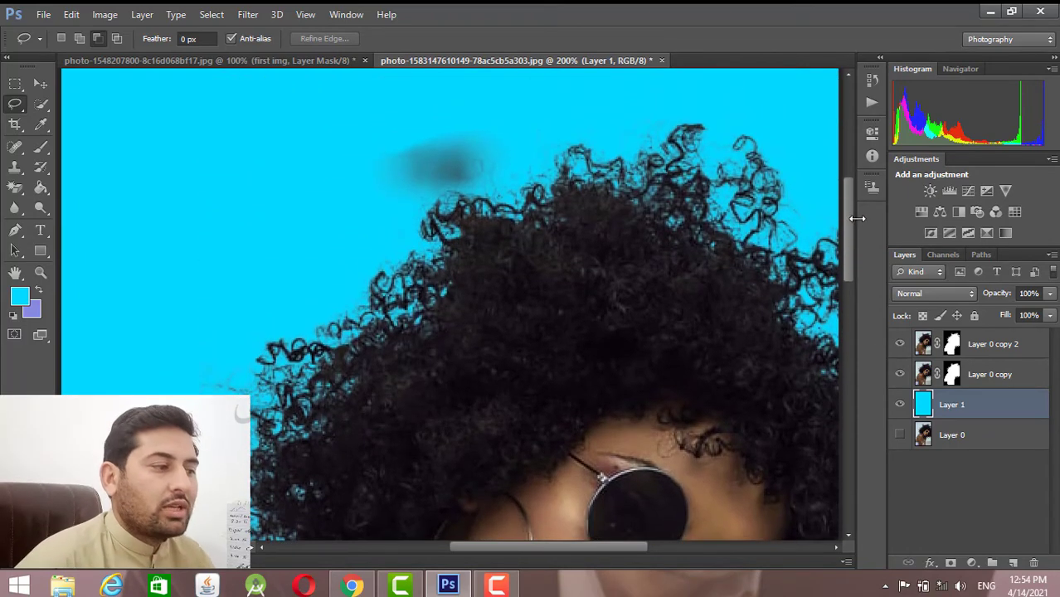